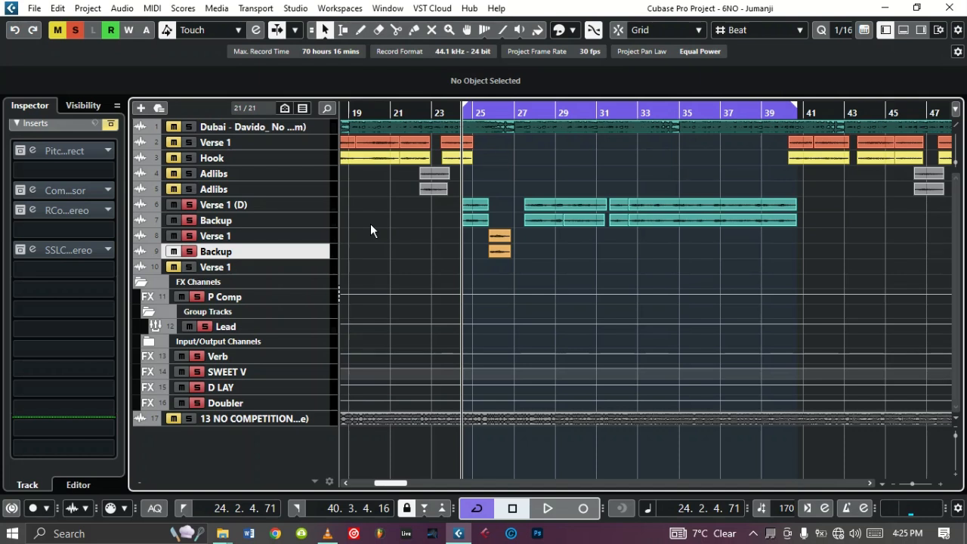
Step: Audition the soloed verse vocals in the loop and check the channel settings of the Verse 1 (D) track and the Backup track below it
{"action": "key", "text": "space"}
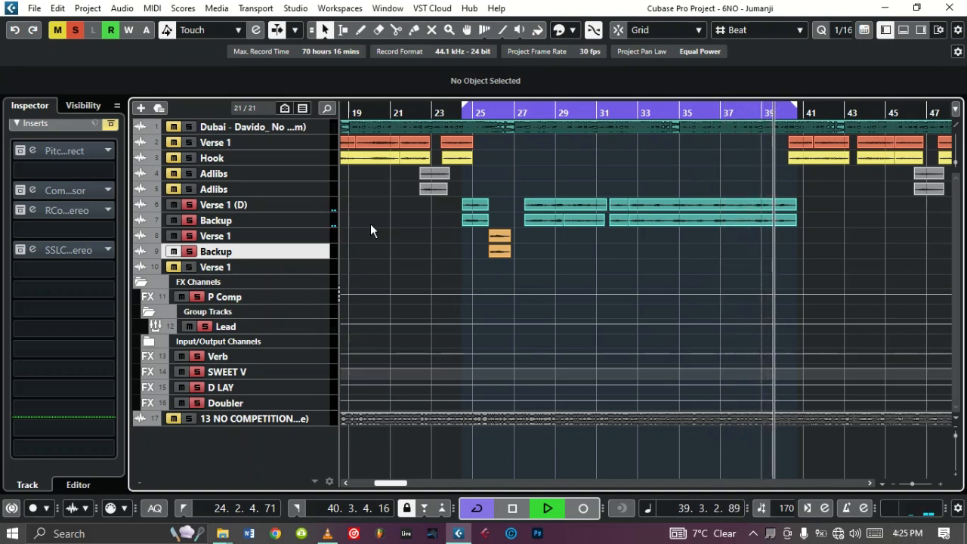
{"action": "key", "text": "space"}
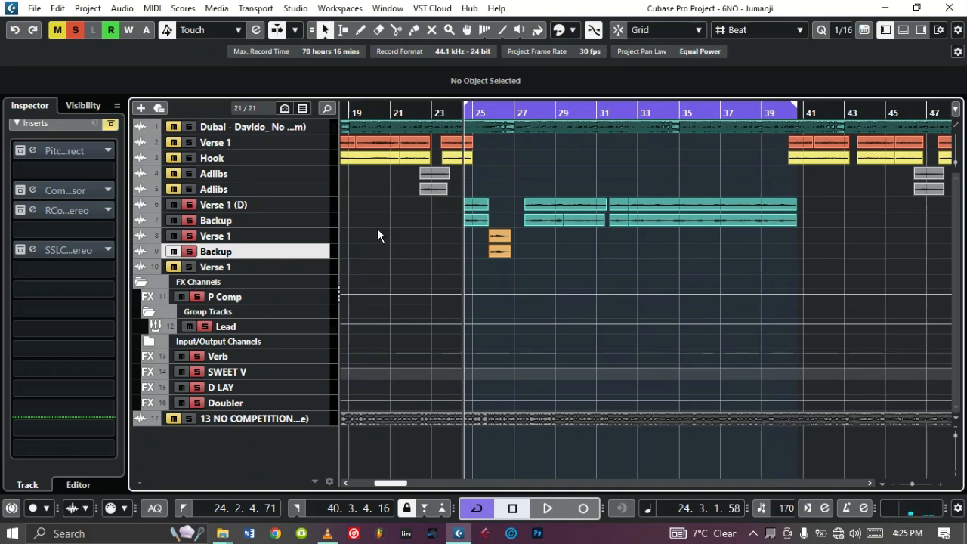
{"action": "left_click", "coordinate": [324, 205]}
{"action": "left_click", "coordinate": [74, 126]}
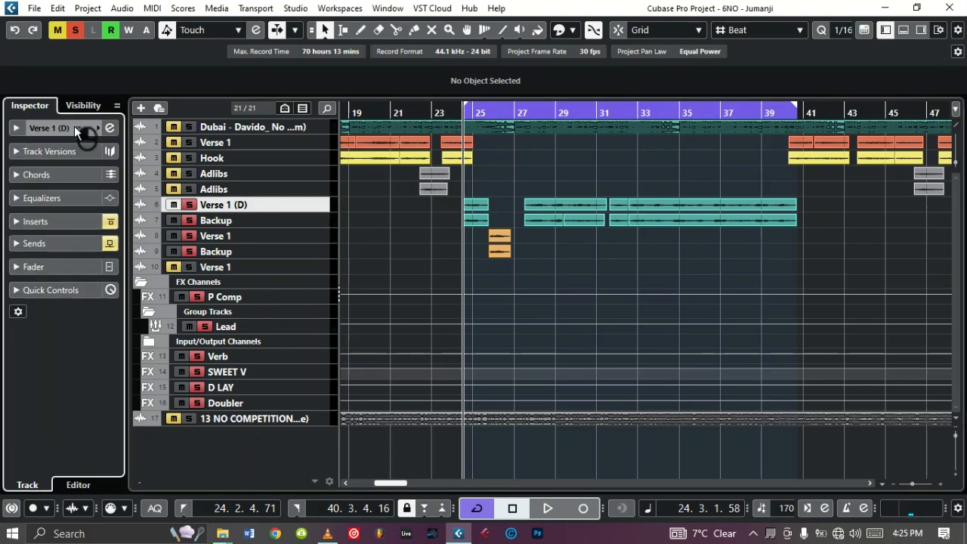
{"action": "left_click", "coordinate": [62, 126]}
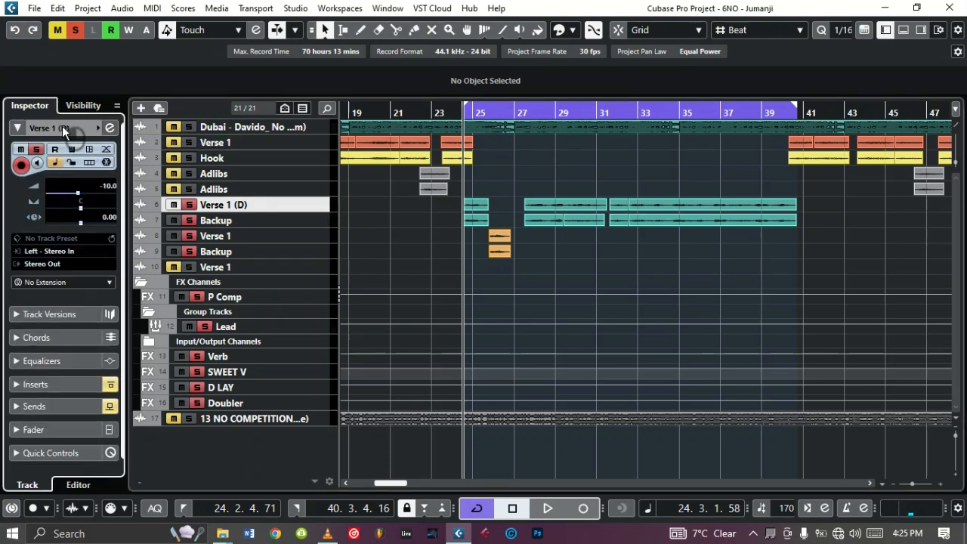
{"action": "key", "text": "Down"}
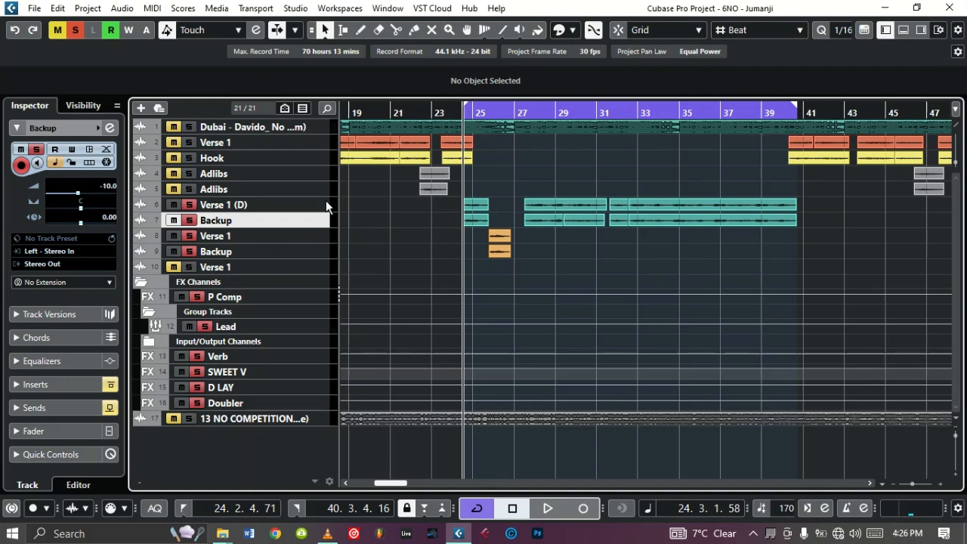
Step: Solo the beat on track 1 with the vocals and set its volume to -15 while the loop plays
{"action": "left_click", "coordinate": [190, 126]}
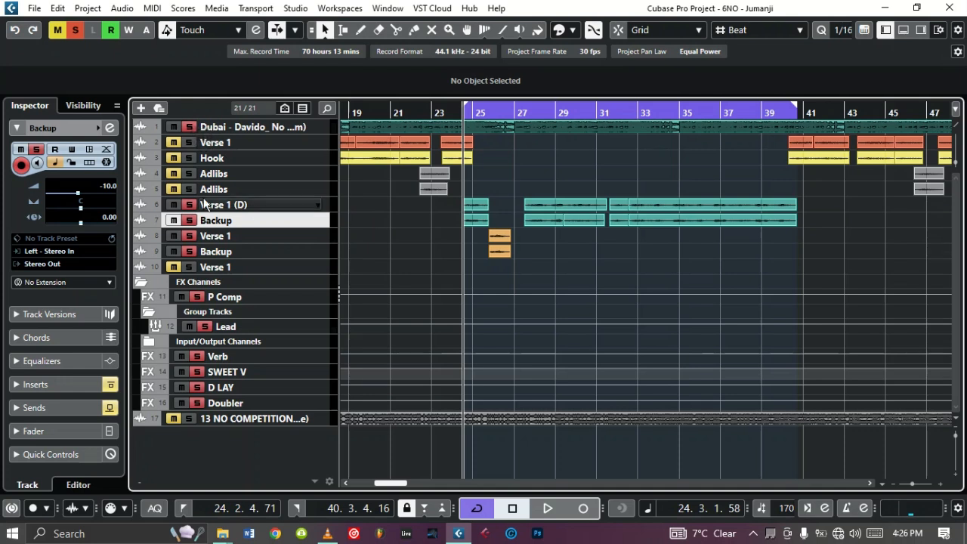
{"action": "left_click", "coordinate": [226, 127]}
{"action": "key", "text": "space"}
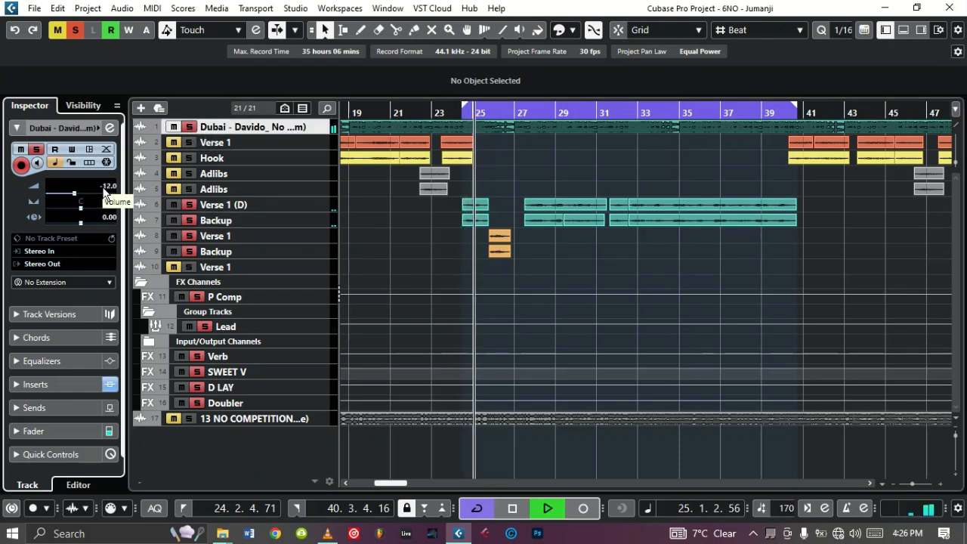
{"action": "double_click", "coordinate": [106, 185]}
{"action": "type", "text": "-15"}
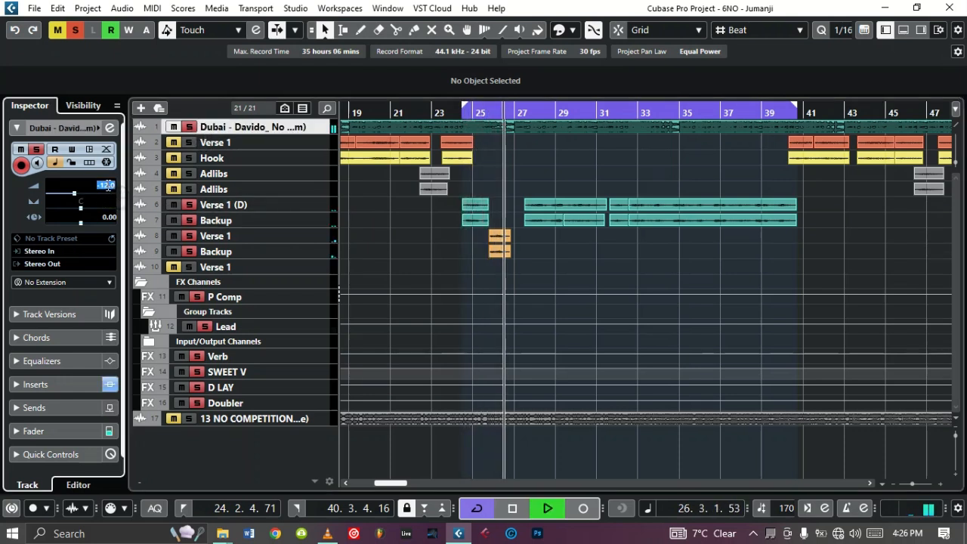
{"action": "key", "text": "Return"}
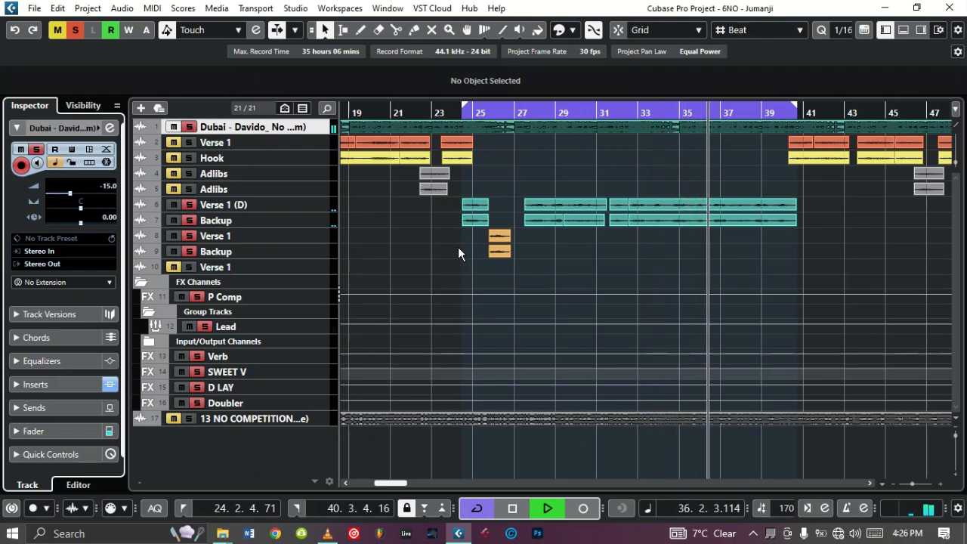
{"action": "key", "text": "space"}
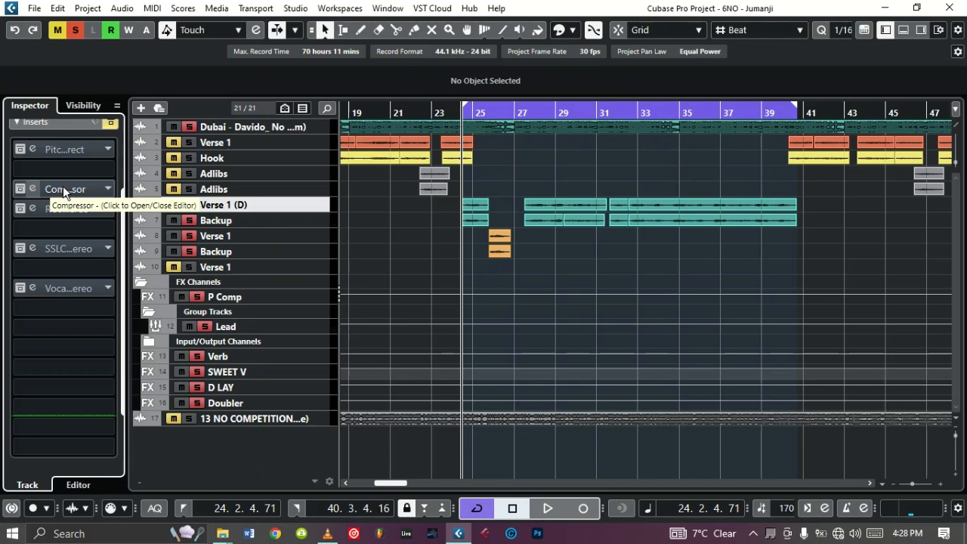
Step: Check the Compressor settings on Verse 1 (D) and activate the Compressor insert on the Backup vocal on track 9
{"action": "left_click", "coordinate": [62, 187]}
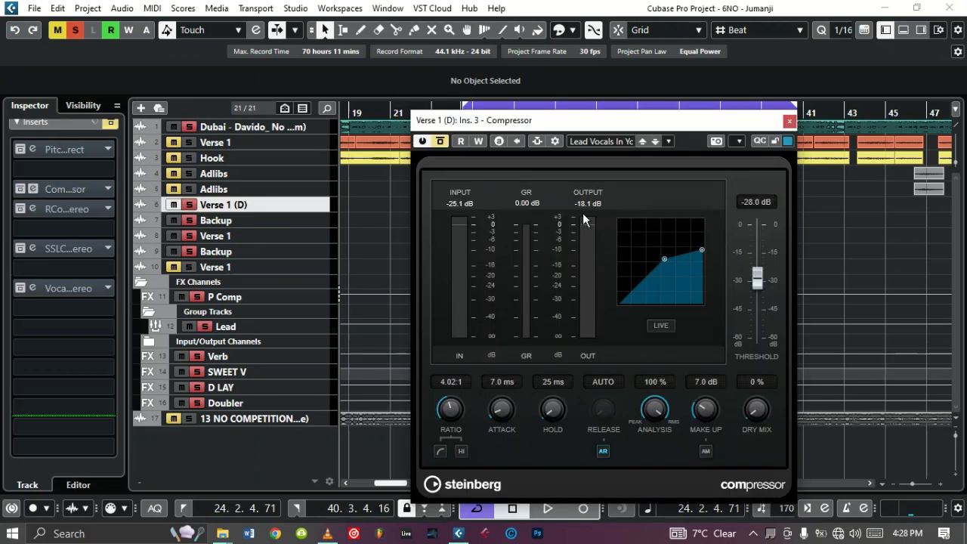
{"action": "left_click", "coordinate": [789, 121]}
{"action": "left_click", "coordinate": [253, 251]}
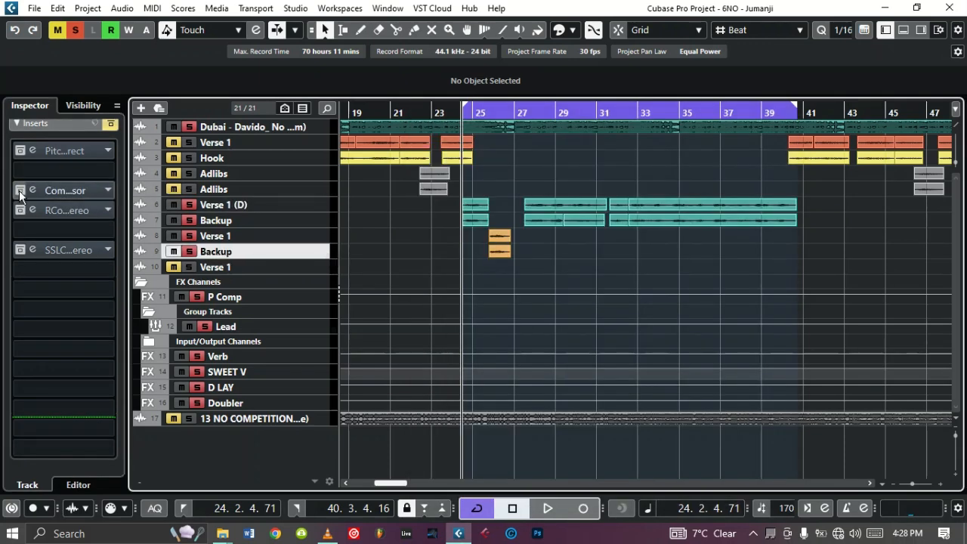
{"action": "left_click", "coordinate": [23, 193]}
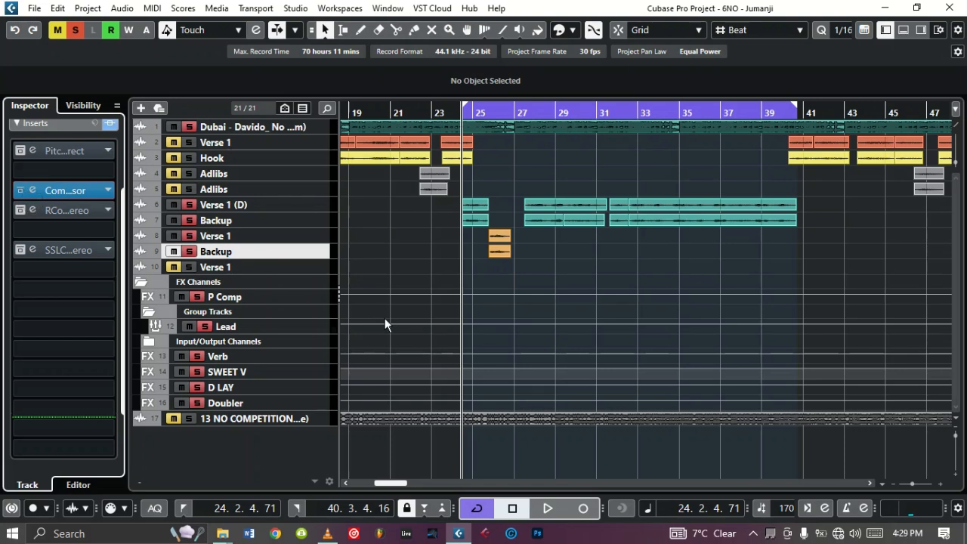
Step: Audition the looped verse with the Compressor active and return the playback position to the loop start
{"action": "key", "text": "space"}
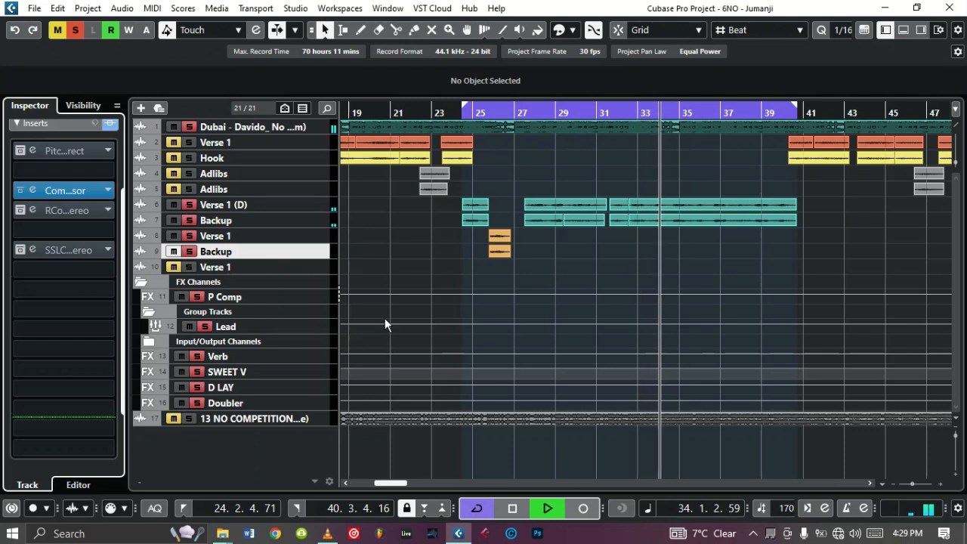
{"action": "key", "text": "space"}
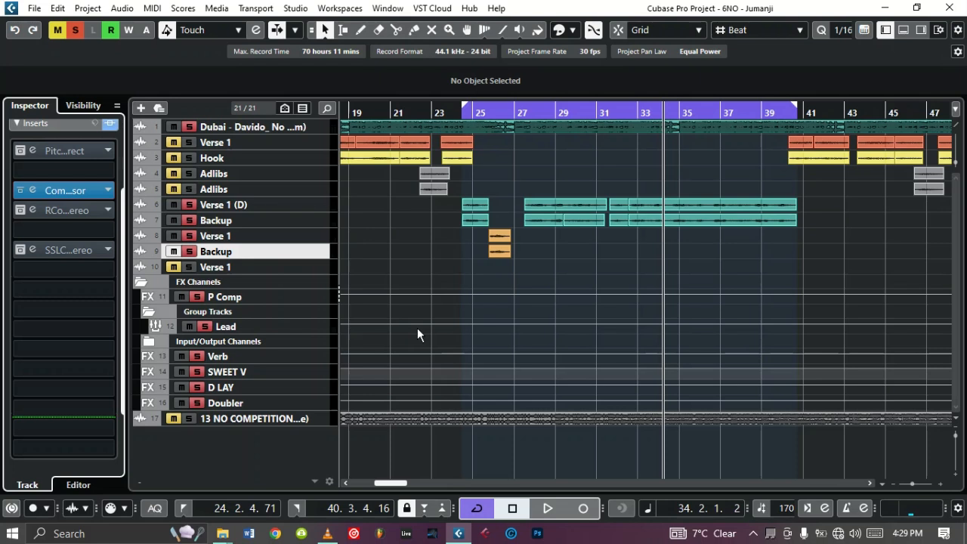
{"action": "key", "text": "KP_1"}
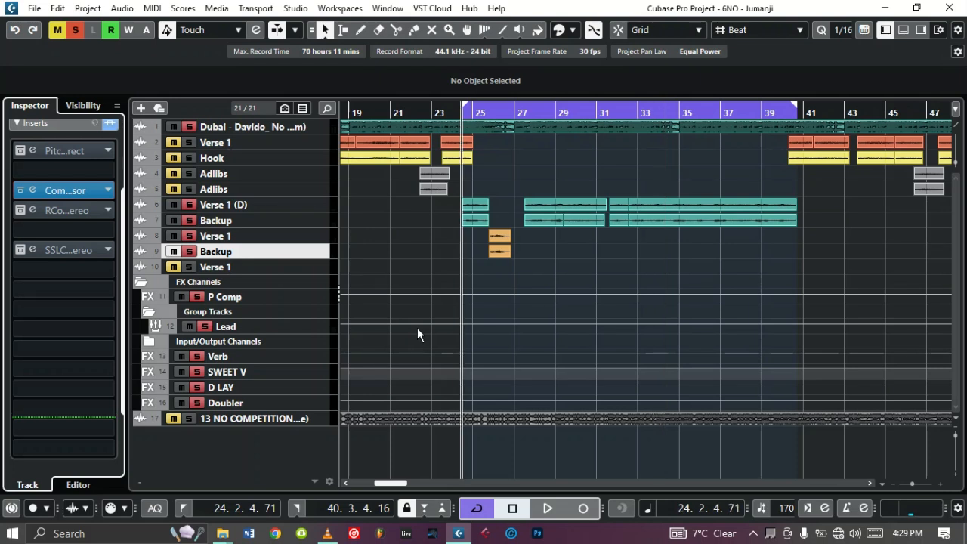
Step: Activate the RCompressor insert on the vocal tracks through Backup on track 9 and audition the looped verse from its start
{"action": "left_click", "coordinate": [328, 203]}
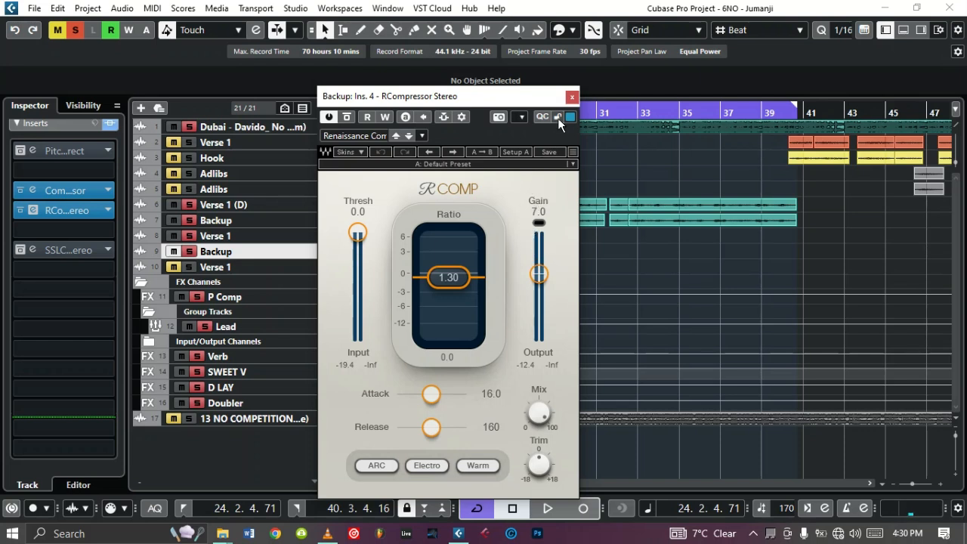
{"action": "left_click", "coordinate": [572, 97]}
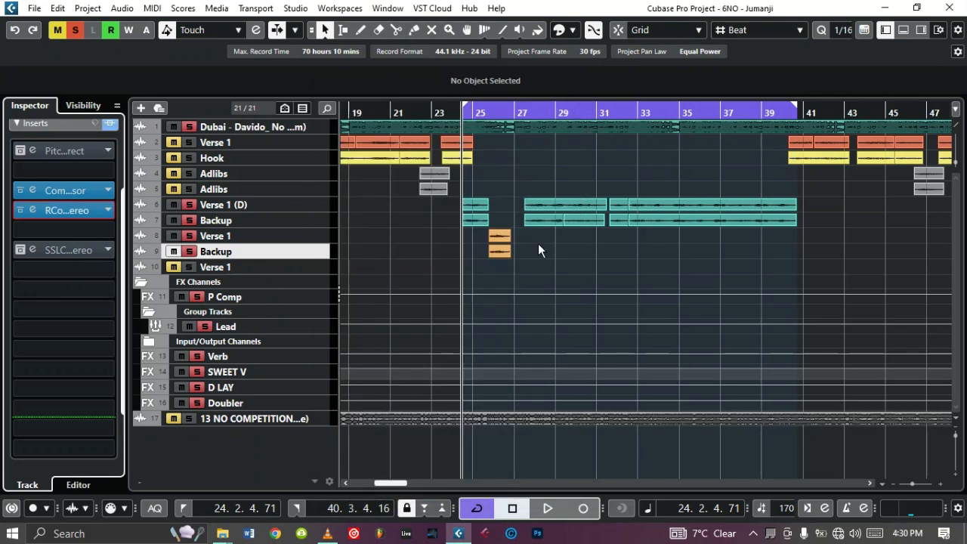
{"action": "key", "text": "space"}
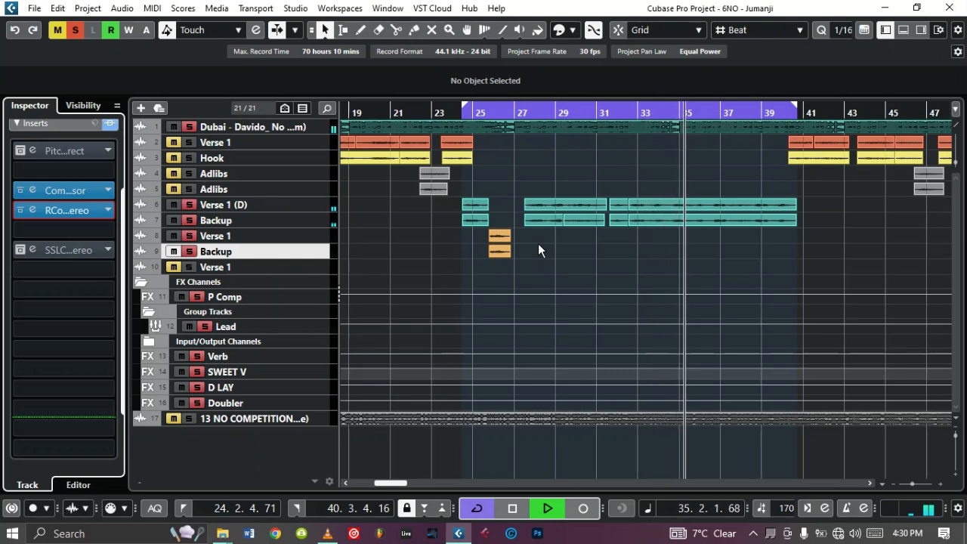
{"action": "key", "text": "space"}
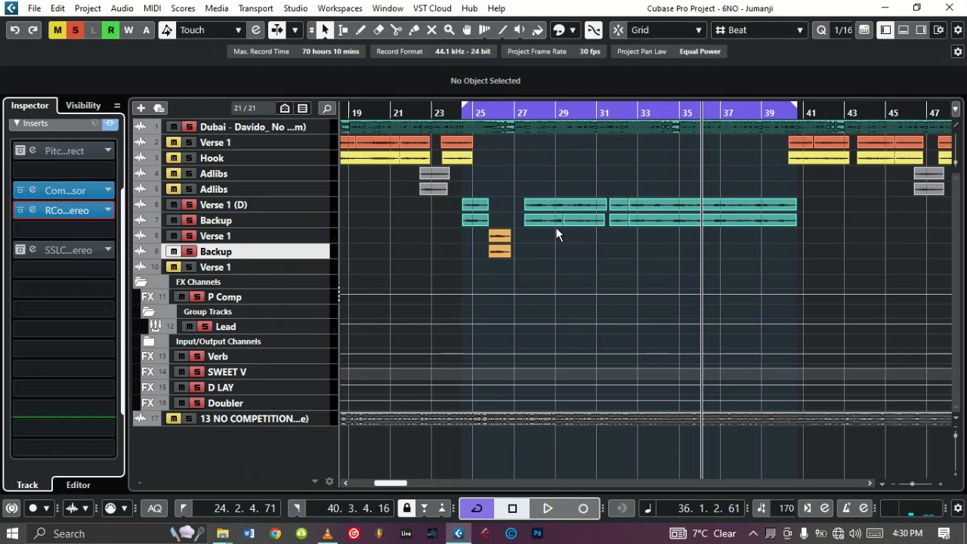
{"action": "key", "text": "KP_1"}
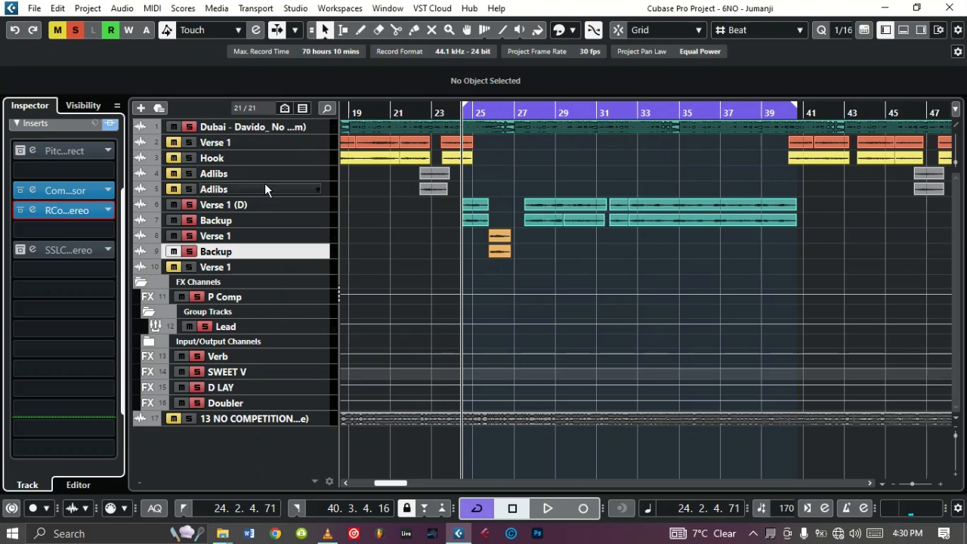
Step: Activate the SSLChannel insert on the Verse 1 (D) track and adjust its HF gain
{"action": "left_click", "coordinate": [324, 208]}
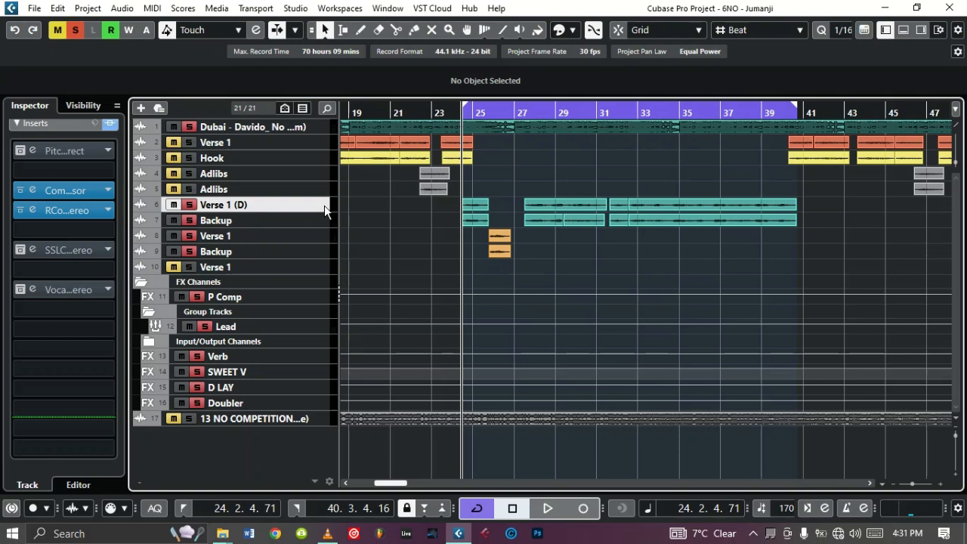
{"action": "left_click", "coordinate": [55, 247]}
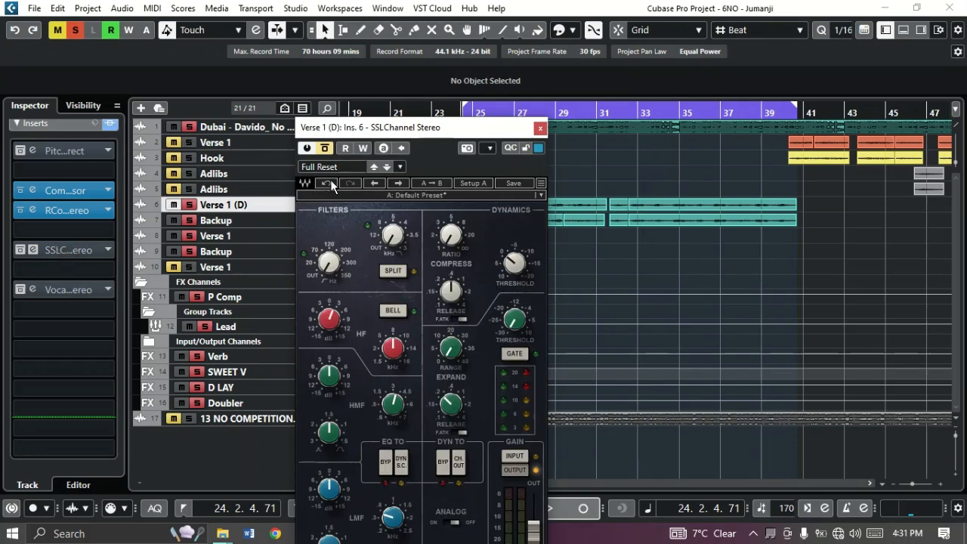
{"action": "left_click_drag", "start_coordinate": [453, 137], "coordinate": [418, 90]}
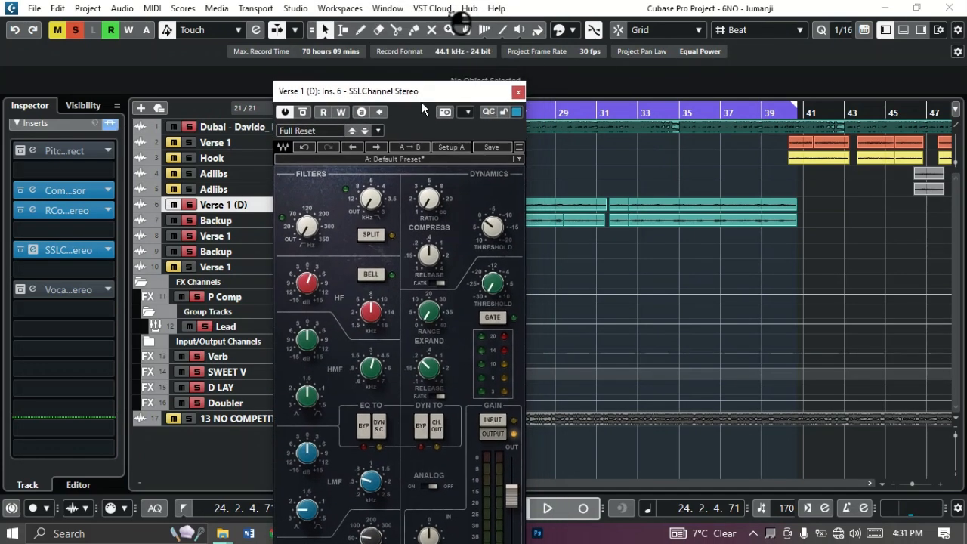
{"action": "left_click_drag", "start_coordinate": [486, 92], "coordinate": [465, 4]}
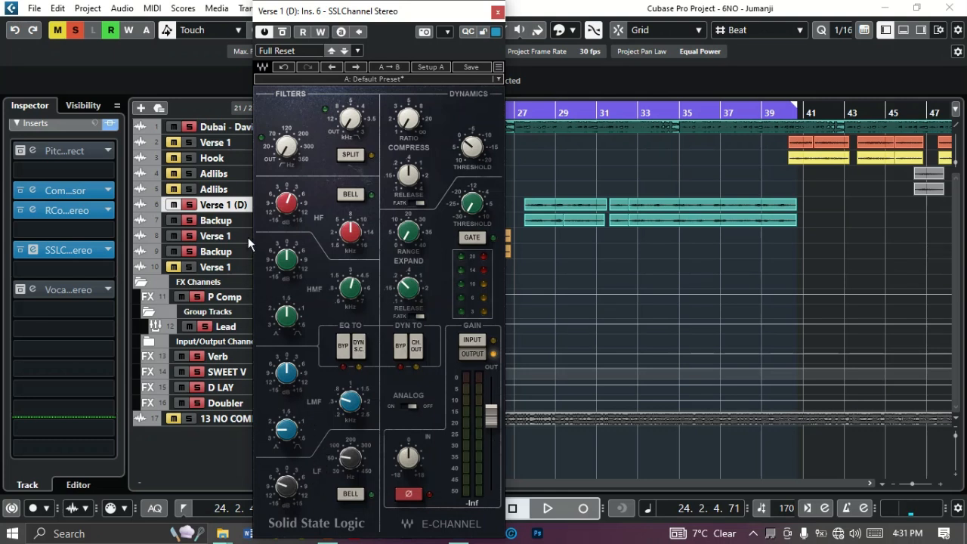
{"action": "left_click_drag", "start_coordinate": [286, 215], "coordinate": [284, 205]}
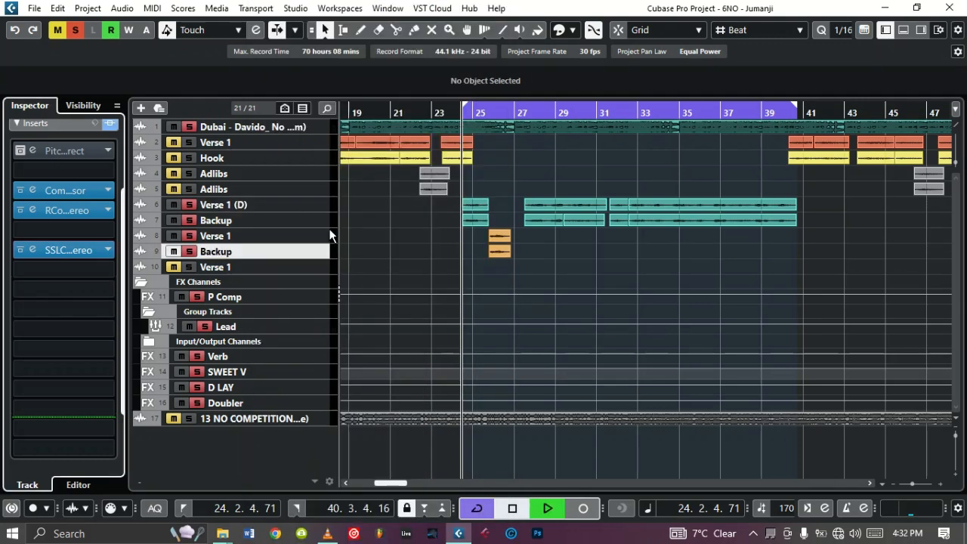
Step: Audition the looped verse with the SSLChannel active on the vocals and return to the loop start
{"action": "key", "text": "space"}
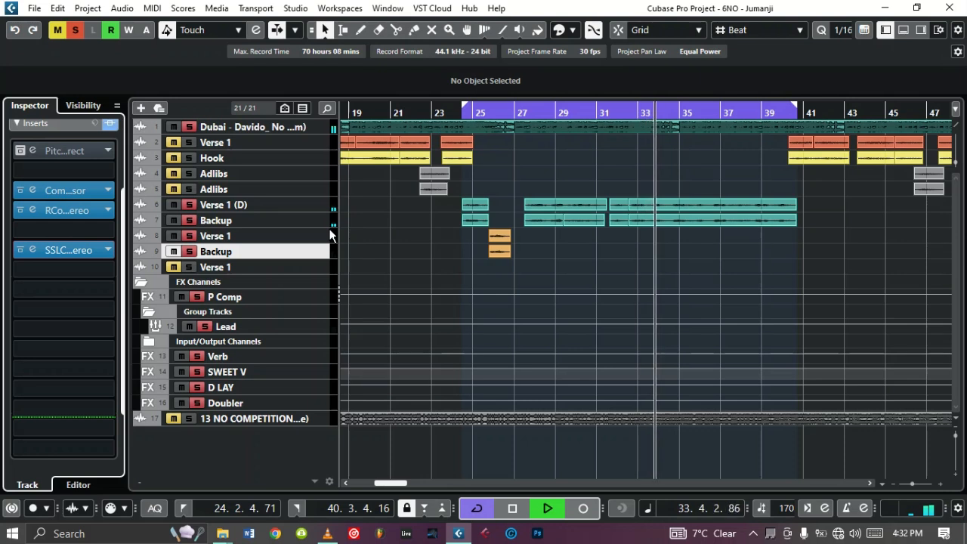
{"action": "key", "text": "space"}
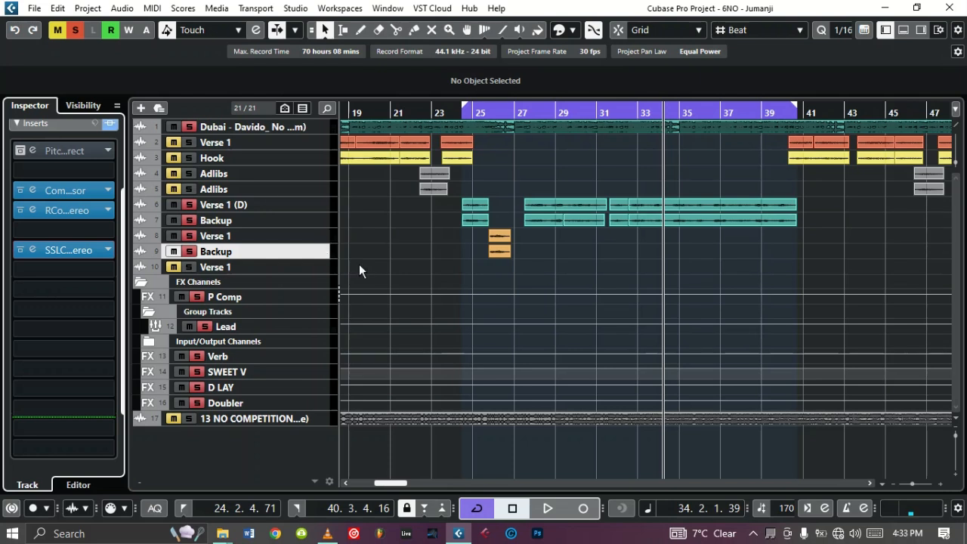
{"action": "key", "text": "KP_1"}
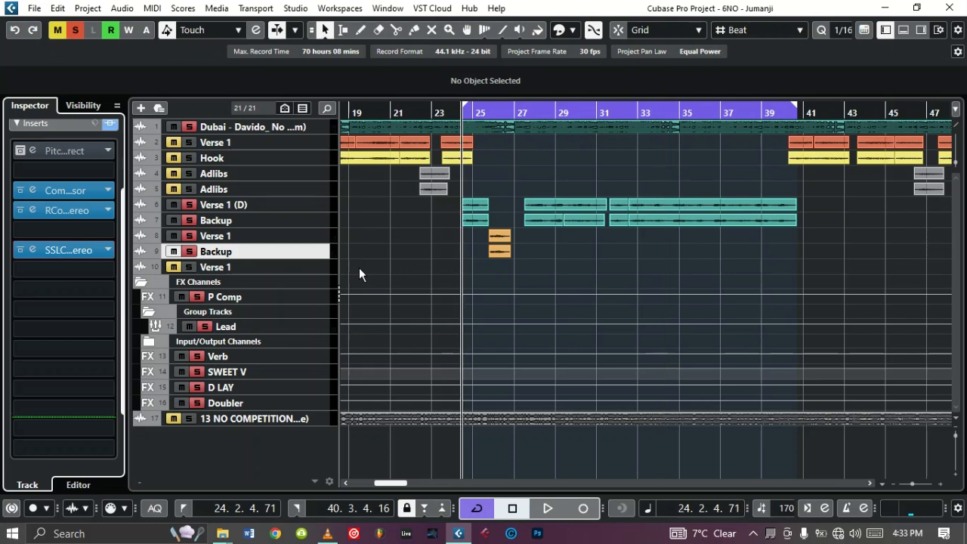
Step: Activate the Pitch Correct insert on the Backup vocal on track 9, check its settings, and activate it on Verse 1 (D) too
{"action": "left_click", "coordinate": [20, 154]}
{"action": "left_click", "coordinate": [72, 152]}
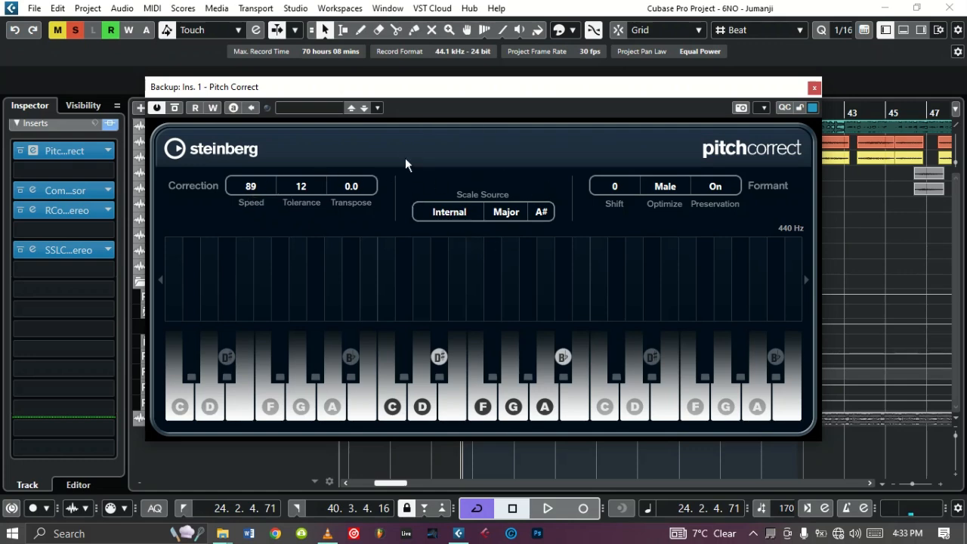
{"action": "left_click_drag", "start_coordinate": [430, 93], "coordinate": [495, 274]}
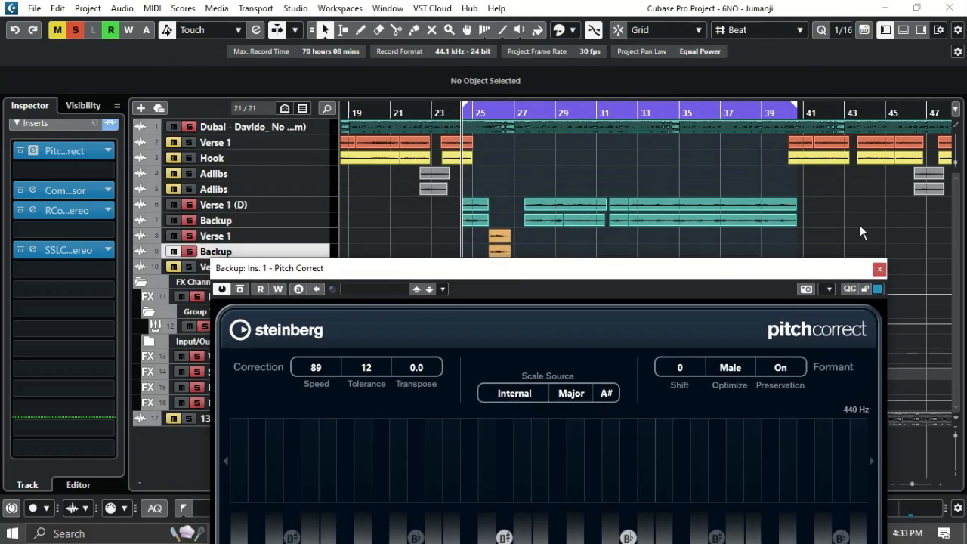
{"action": "left_click", "coordinate": [879, 269]}
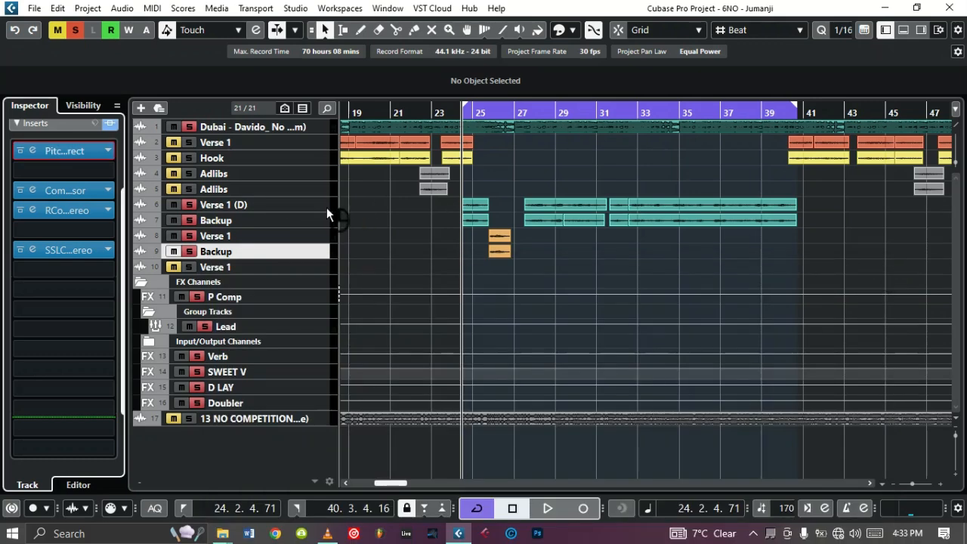
{"action": "left_click", "coordinate": [327, 207]}
{"action": "left_click", "coordinate": [19, 151]}
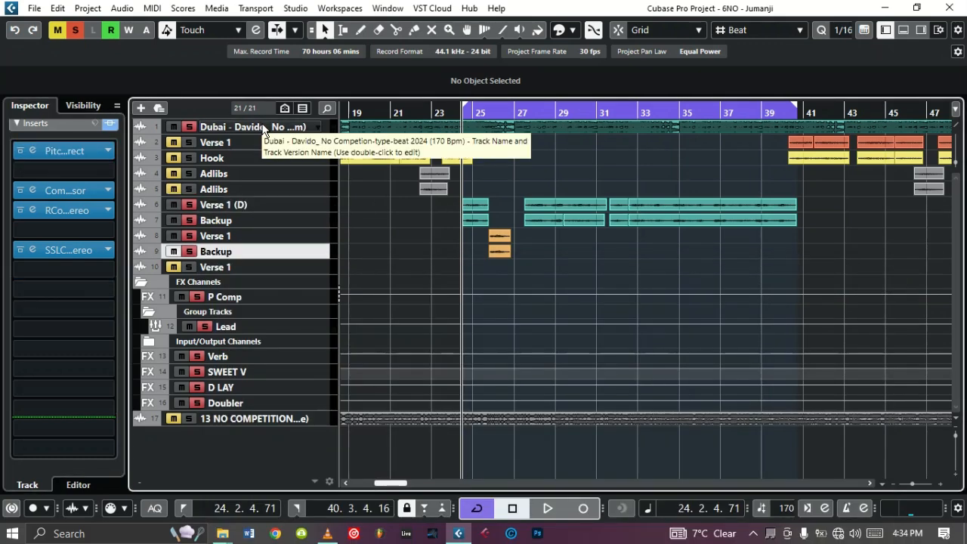
Step: Audition the looped verse with Pitch Correct, Compressor, RCompressor and SSLChannel all active on the vocals
{"action": "key", "text": "space"}
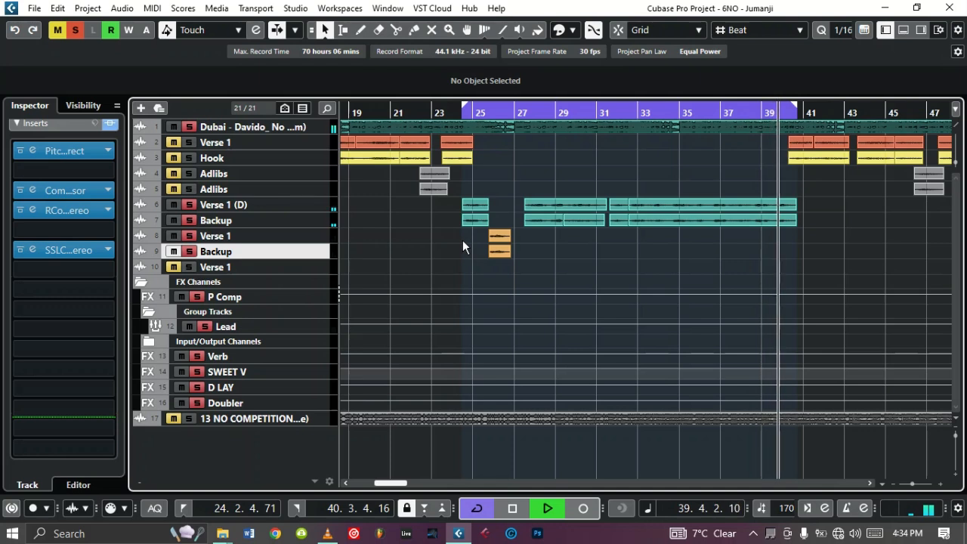
{"action": "key", "text": "space"}
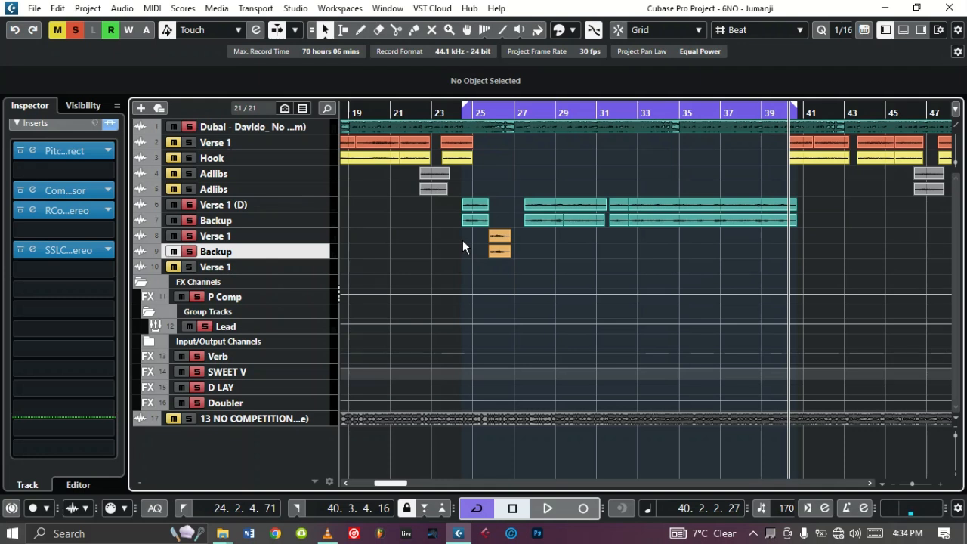
Step: Return to the loop start and activate the Vocal Rider insert on Verse 1 (D) and on the Backup vocal on track 7
{"action": "key", "text": "KP_1"}
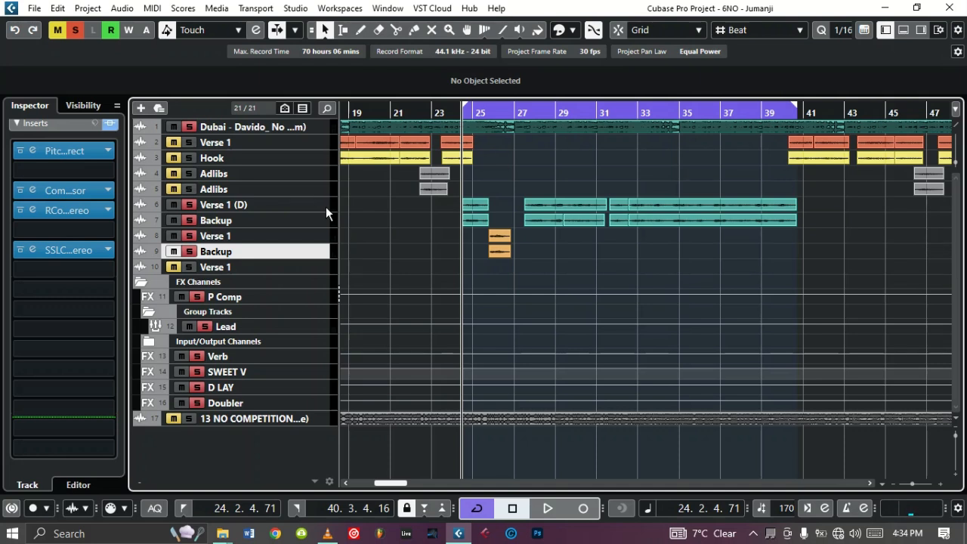
{"action": "left_click", "coordinate": [327, 207]}
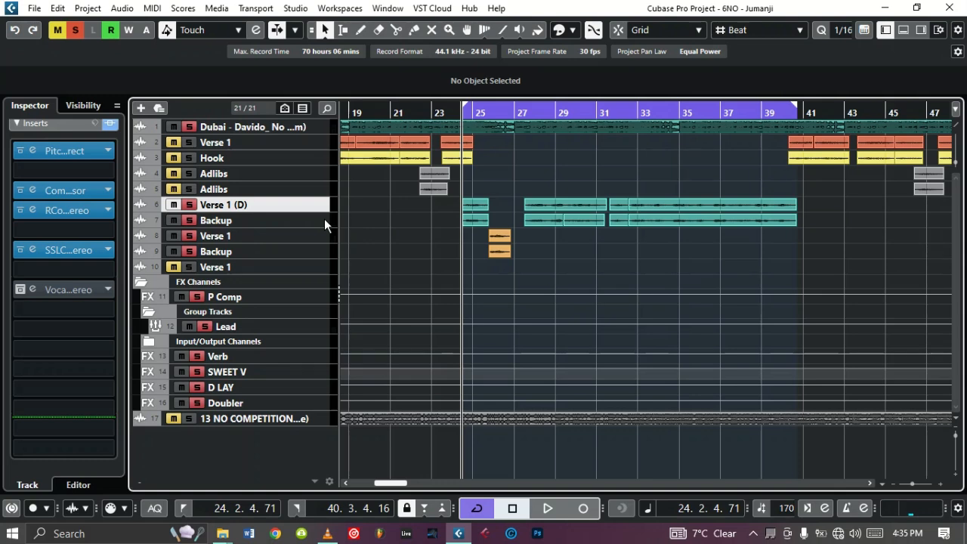
{"action": "left_click", "coordinate": [64, 291]}
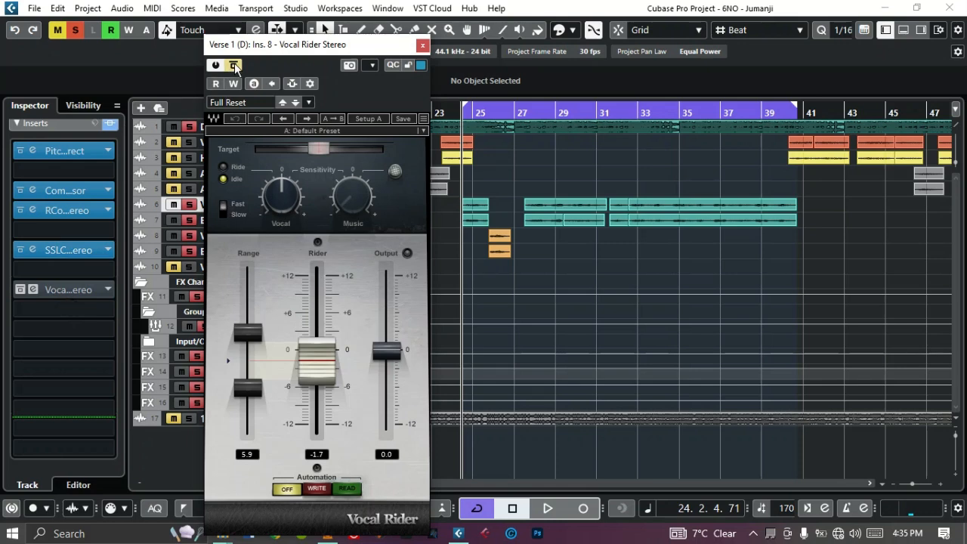
{"action": "left_click", "coordinate": [422, 45]}
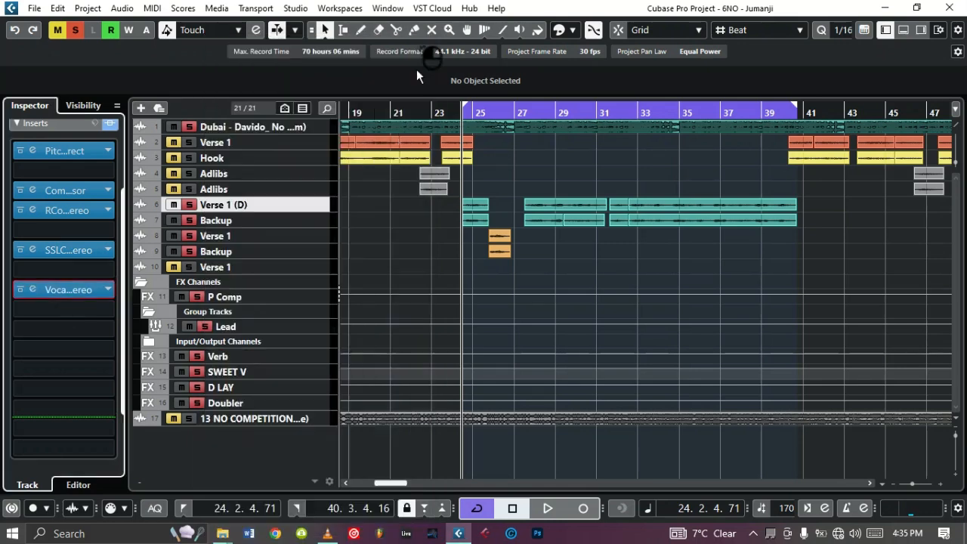
{"action": "left_click", "coordinate": [327, 220]}
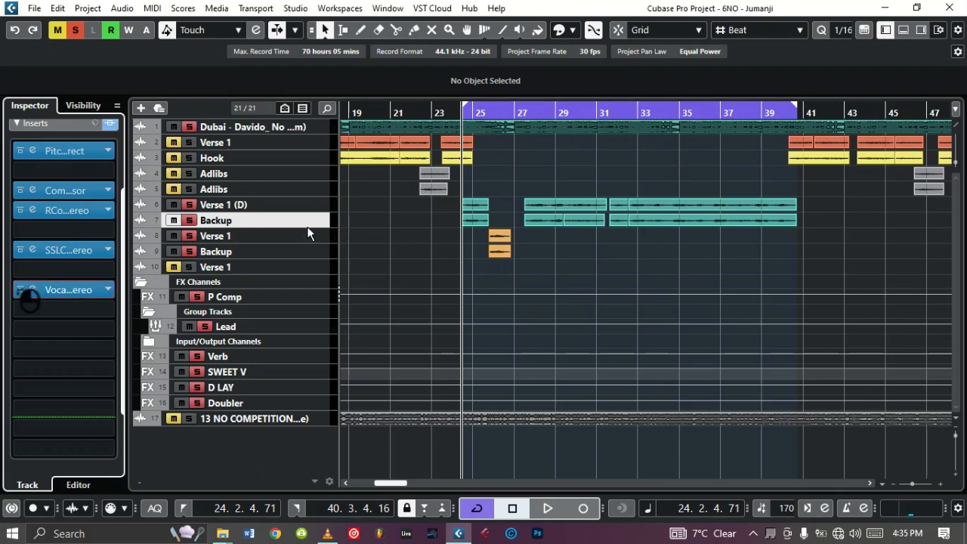
{"action": "left_click", "coordinate": [309, 238]}
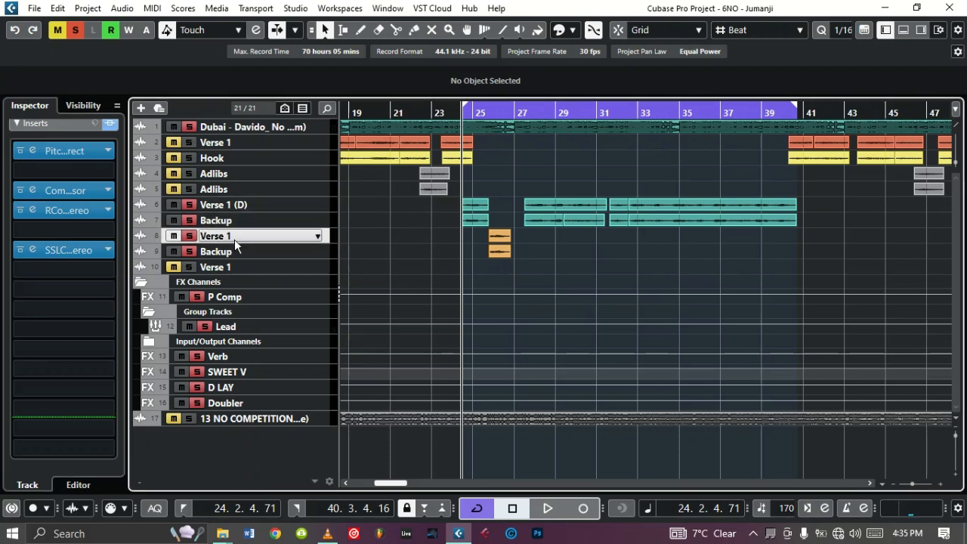
Step: Audition the looped verse while watching the Vocal Rider on Verse 1 (D), and close the plug-in
{"action": "left_click", "coordinate": [318, 205]}
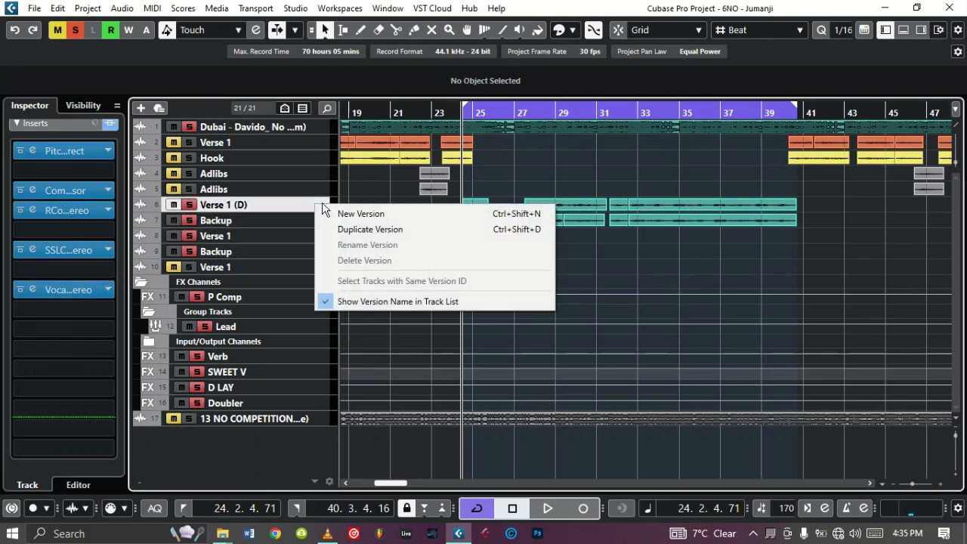
{"action": "left_click", "coordinate": [322, 205]}
{"action": "left_click", "coordinate": [80, 287]}
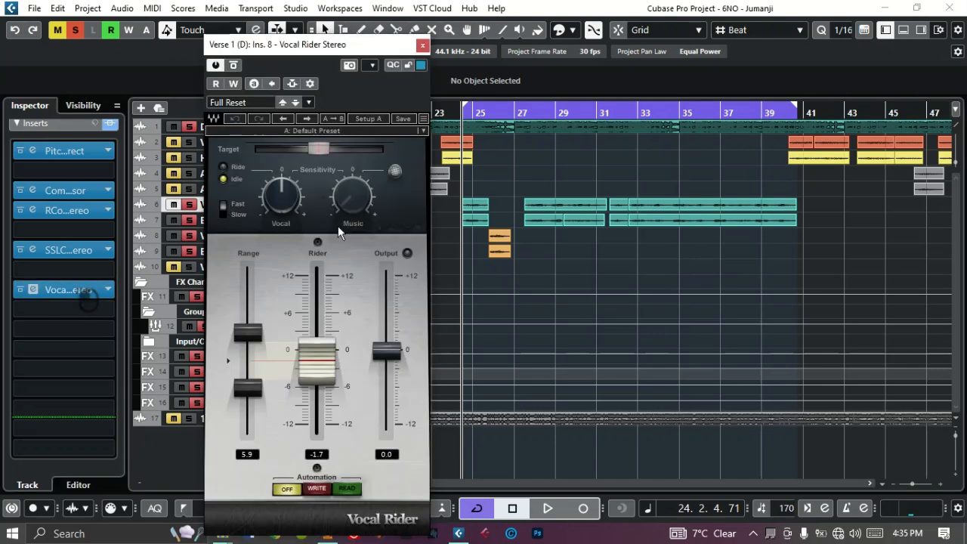
{"action": "key", "text": "space"}
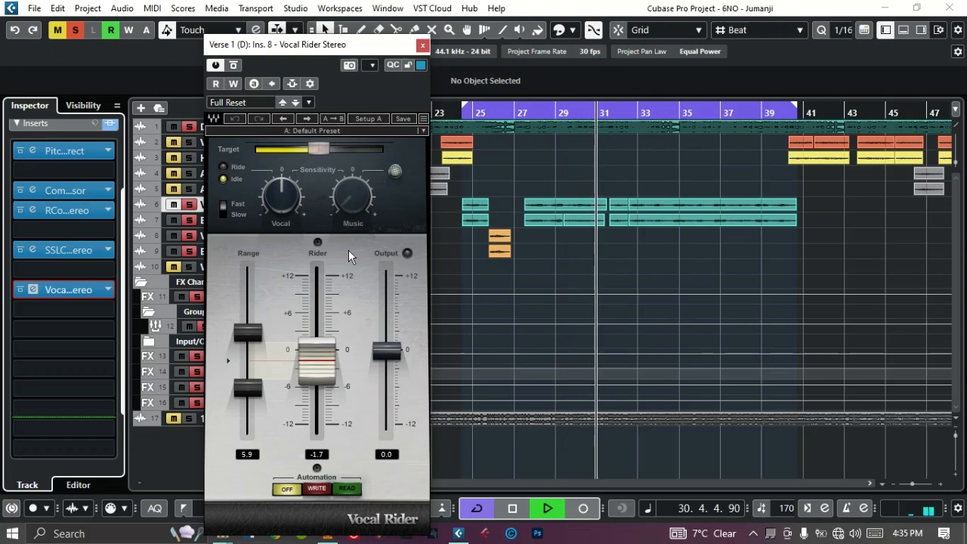
{"action": "key", "text": "space"}
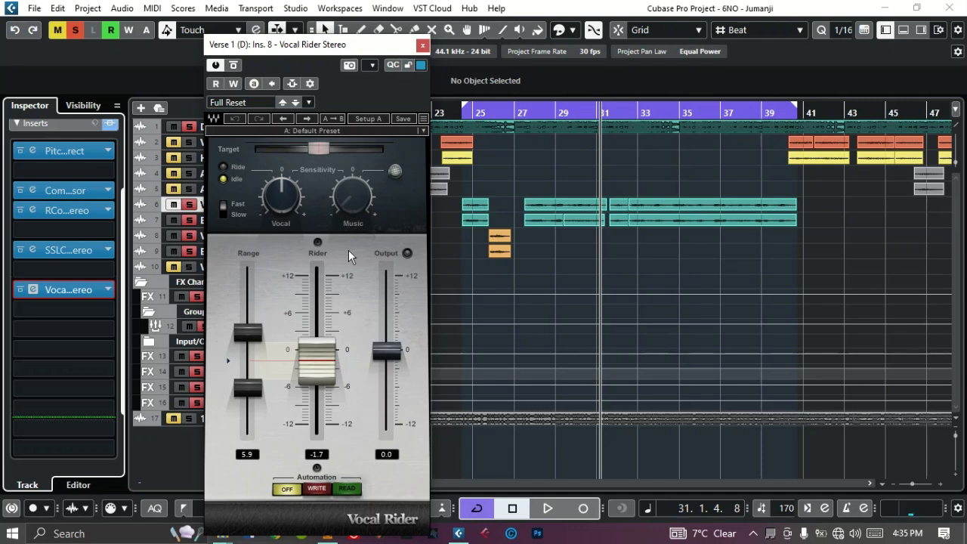
{"action": "left_click", "coordinate": [422, 46]}
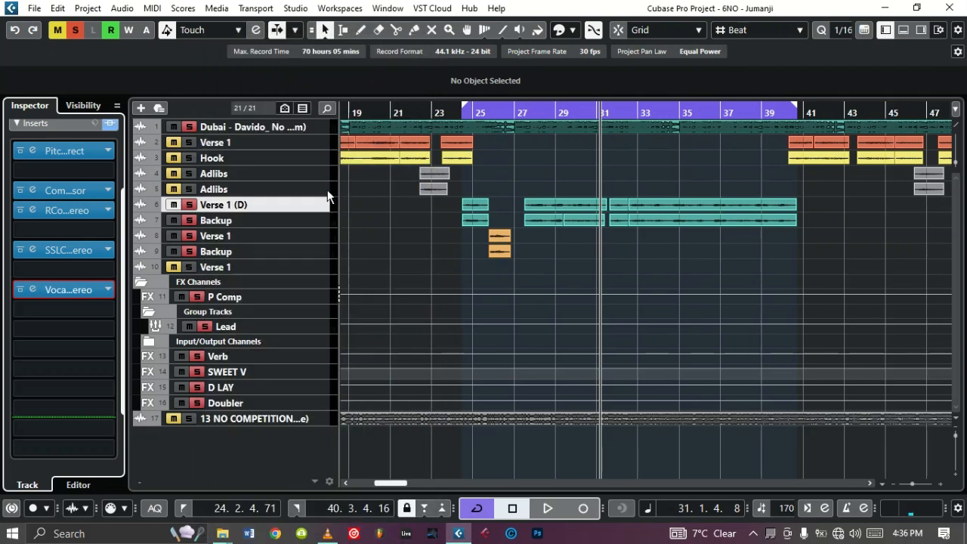
Step: Examine the routing and inserts of the Verse 1 (D) track alongside the insert chain of the Lead group
{"action": "left_click", "coordinate": [50, 126]}
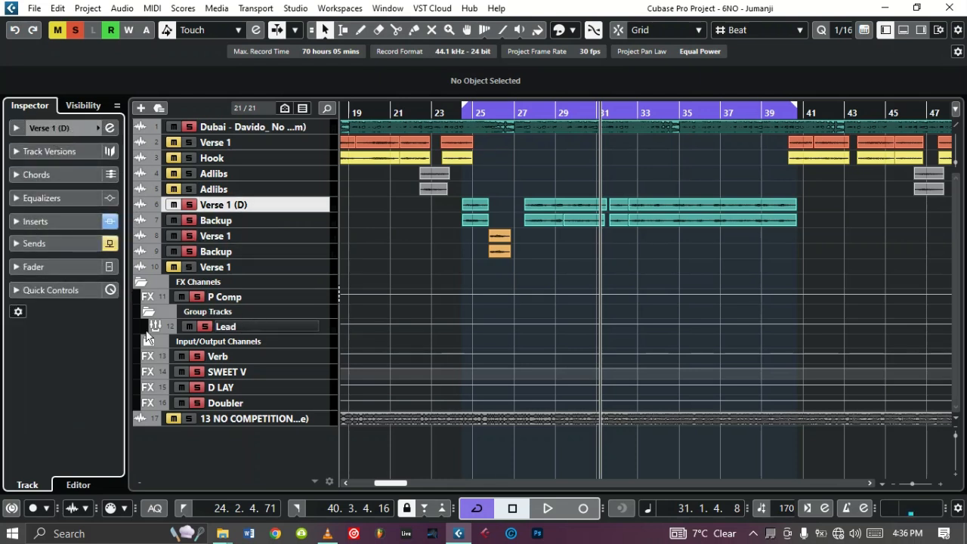
{"action": "left_click", "coordinate": [246, 325]}
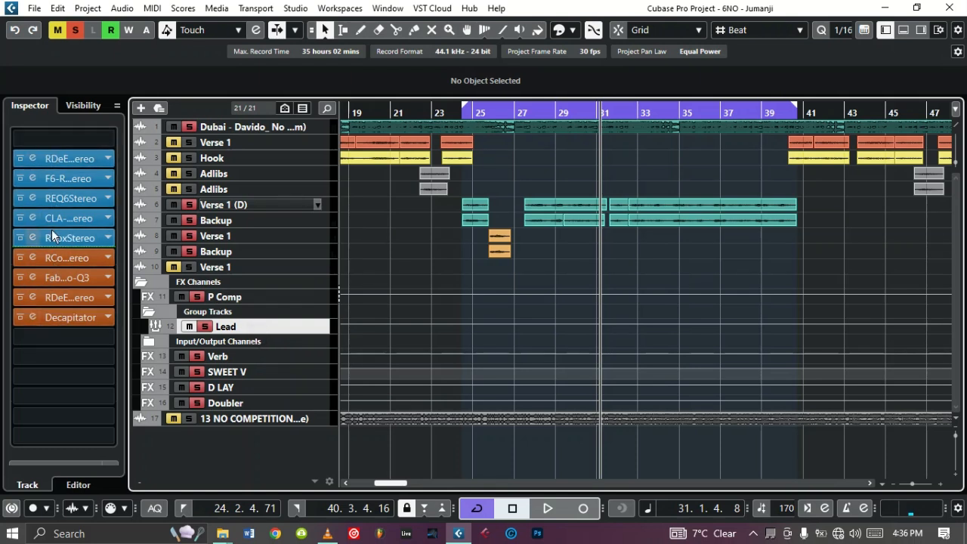
{"action": "left_click", "coordinate": [324, 210]}
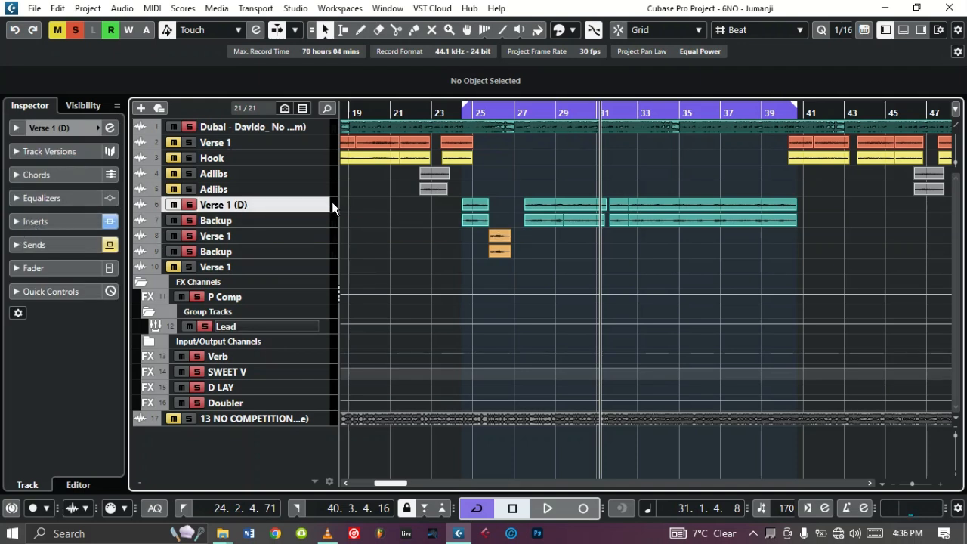
{"action": "left_click", "coordinate": [259, 329]}
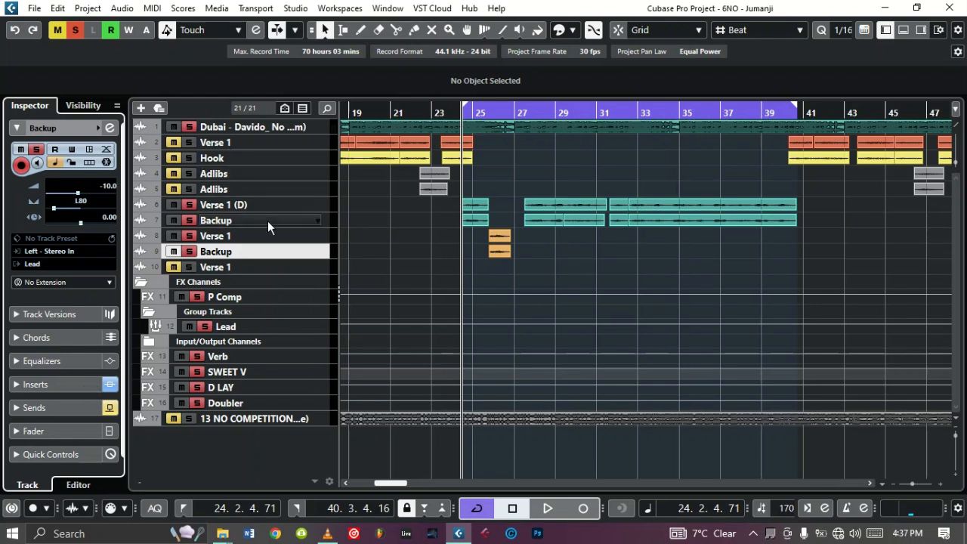
{"action": "left_click", "coordinate": [319, 205]}
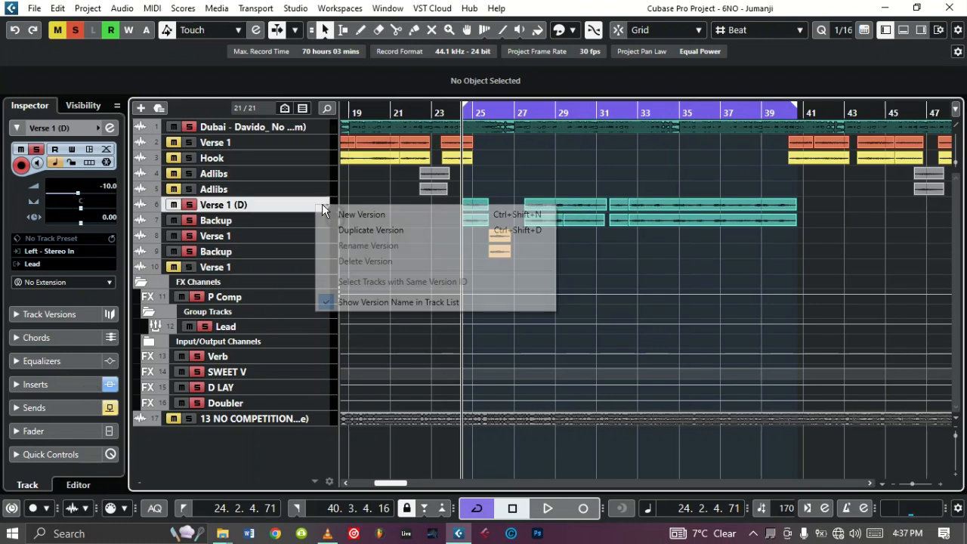
{"action": "left_click", "coordinate": [318, 205]}
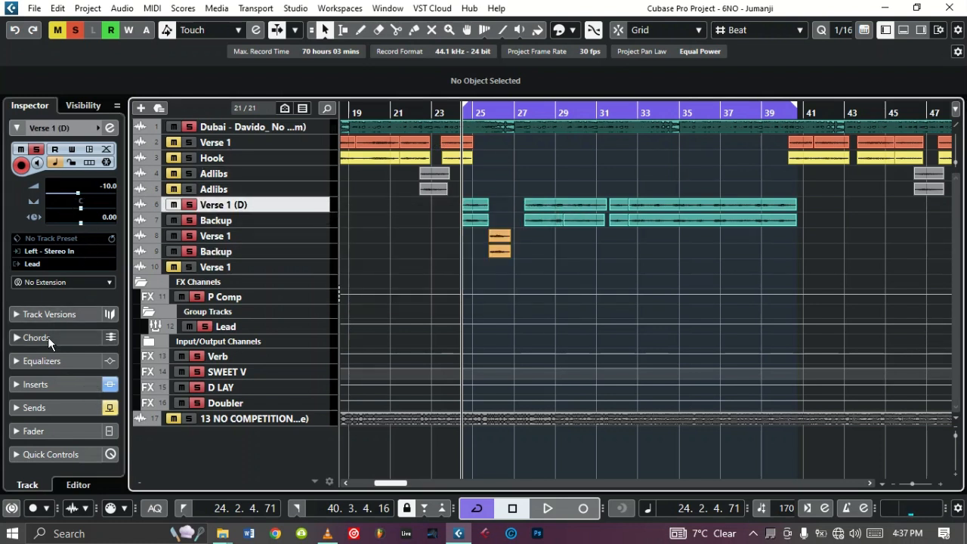
{"action": "left_click", "coordinate": [56, 381]}
{"action": "scroll", "coordinate": [56, 351], "scroll_direction": "down", "scroll_amount": 2}
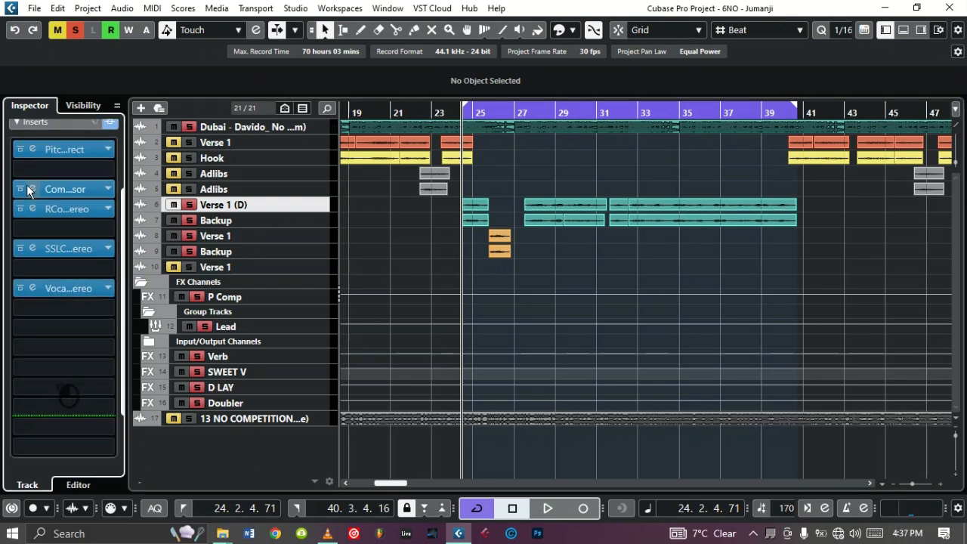
Step: Activate the RDeEsser insert on the Lead group and set its range to -17.7 during playback of the loop
{"action": "left_click", "coordinate": [248, 325]}
{"action": "left_click", "coordinate": [68, 159]}
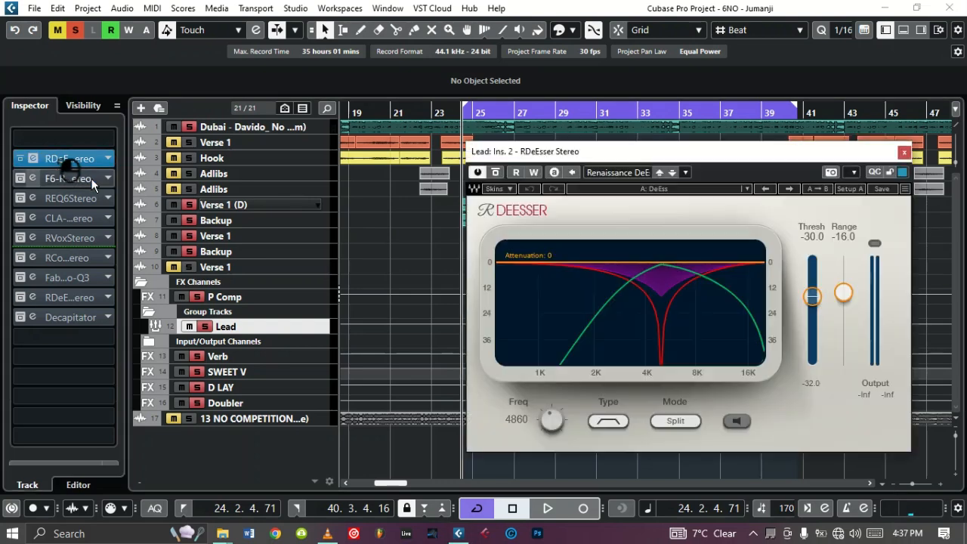
{"action": "left_click_drag", "start_coordinate": [603, 158], "coordinate": [517, 139]}
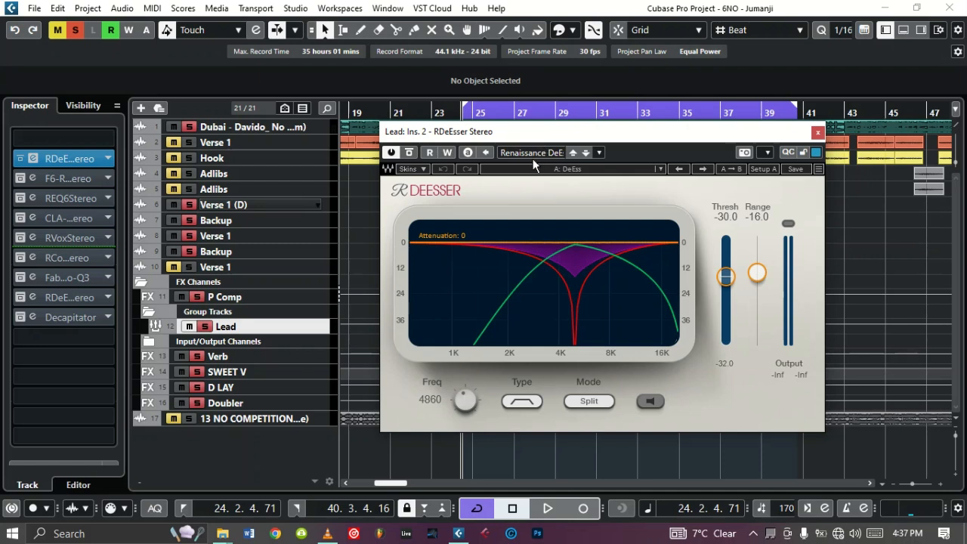
{"action": "key", "text": "space"}
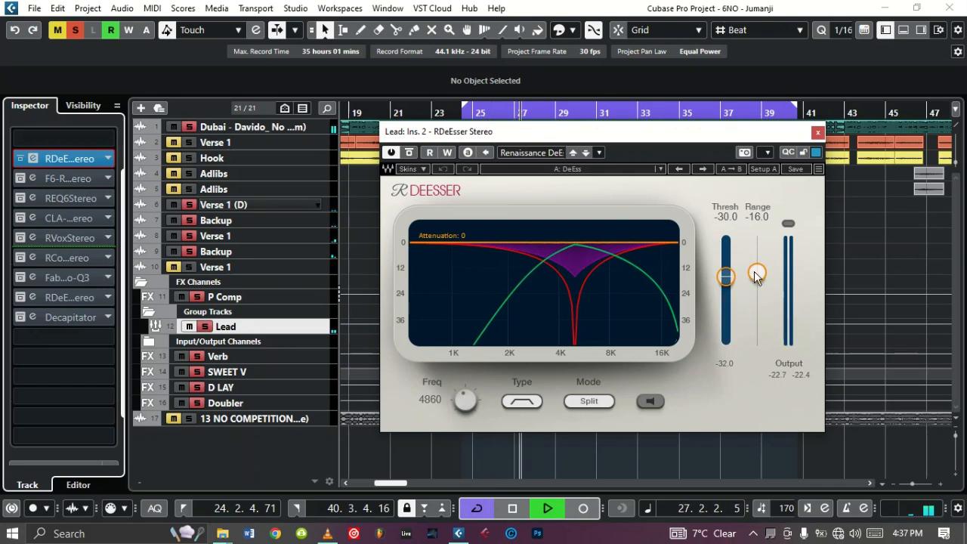
{"action": "left_click_drag", "start_coordinate": [757, 273], "coordinate": [759, 281]}
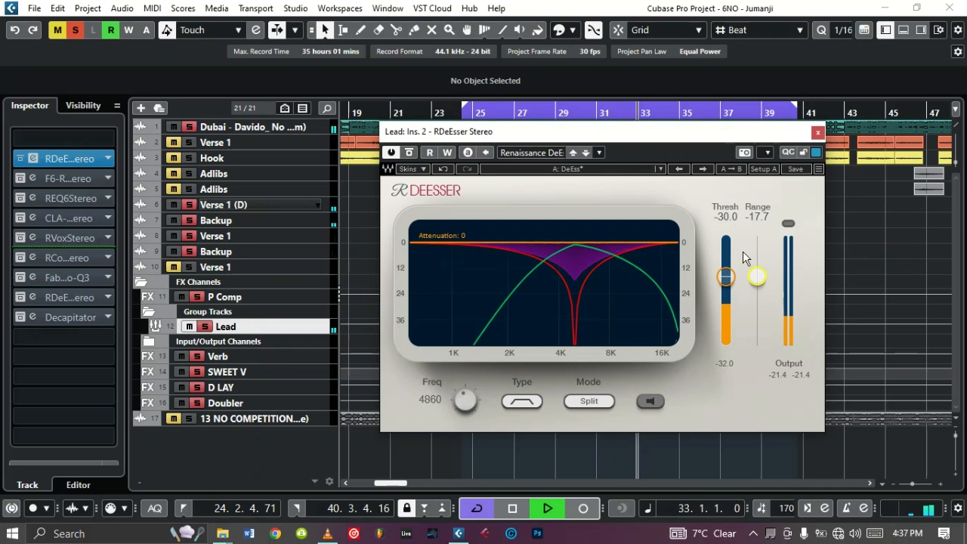
Step: Try the DeEss preset in the Lead RDeEsser, load Male DeEss Narrow instead, and return to the loop start
{"action": "left_click", "coordinate": [523, 153]}
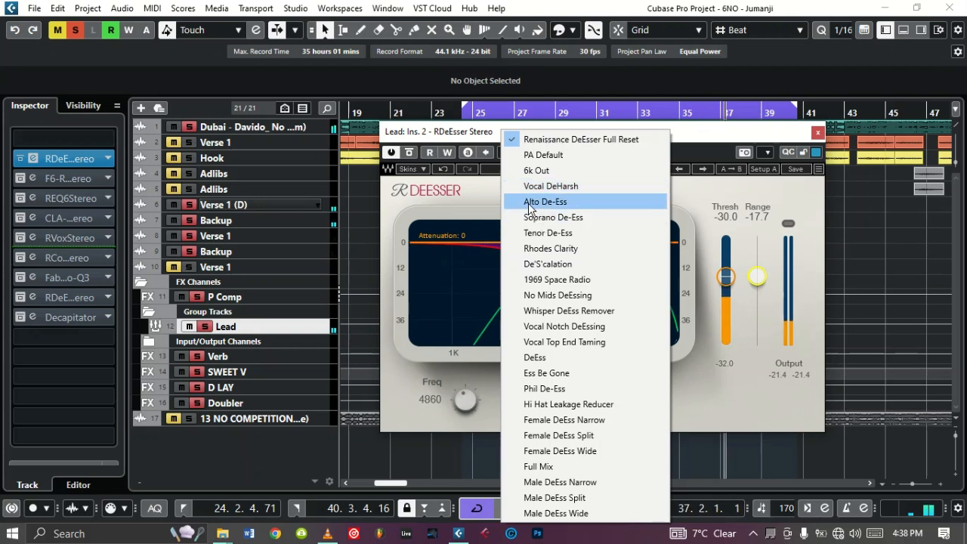
{"action": "left_click", "coordinate": [566, 358]}
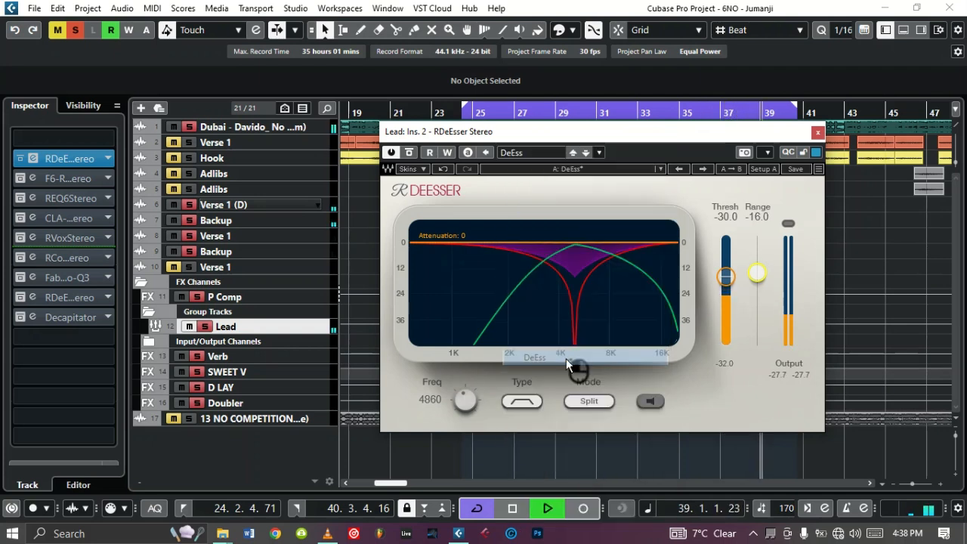
{"action": "left_click", "coordinate": [536, 152]}
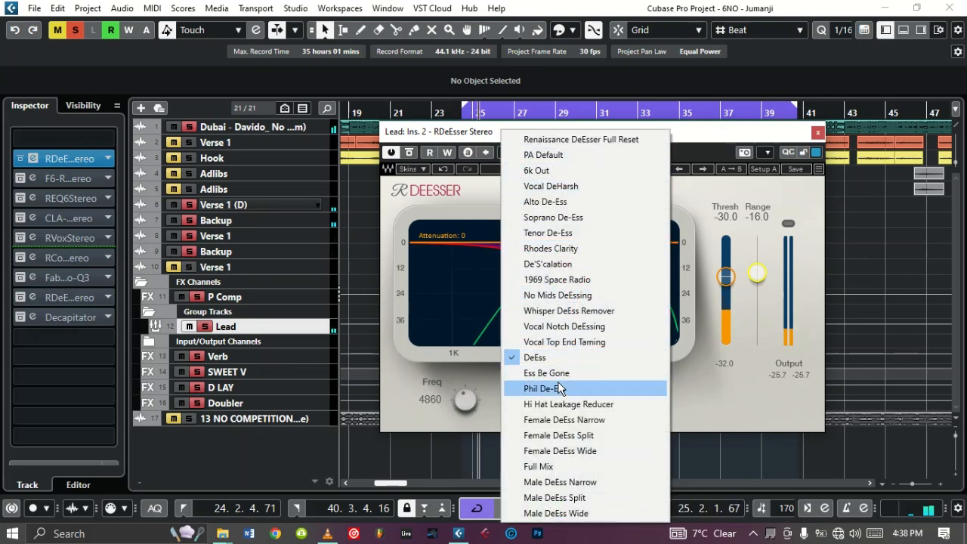
{"action": "left_click", "coordinate": [544, 489]}
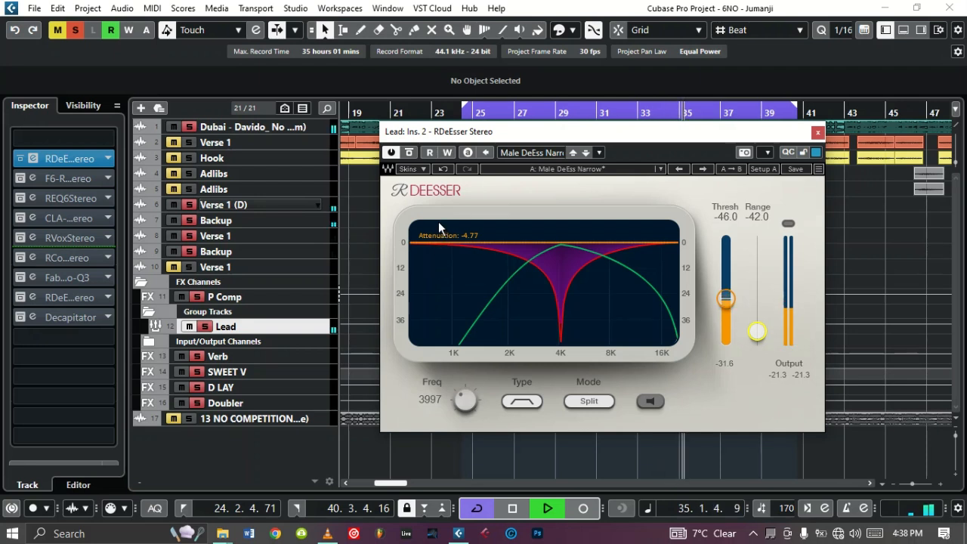
{"action": "key", "text": "space"}
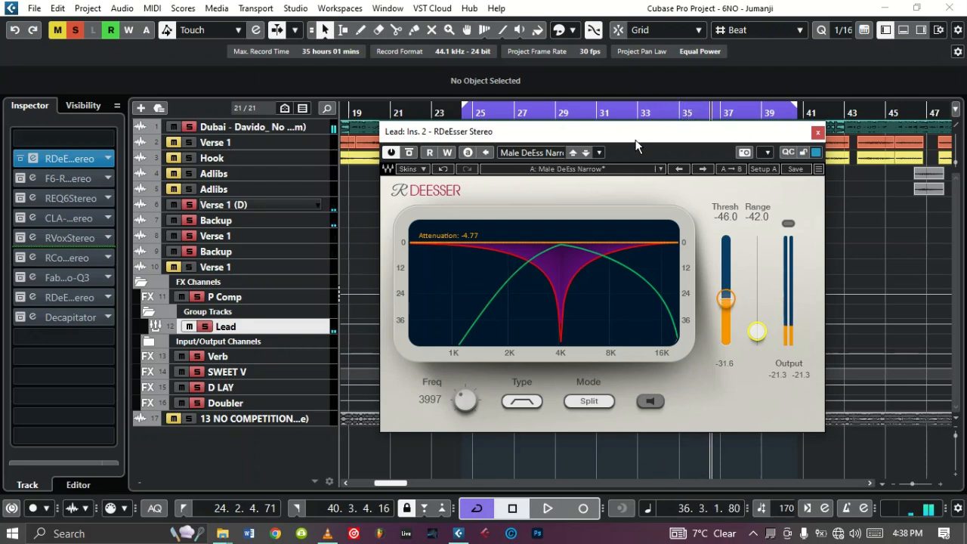
{"action": "left_click", "coordinate": [817, 133]}
{"action": "key", "text": "KP_1"}
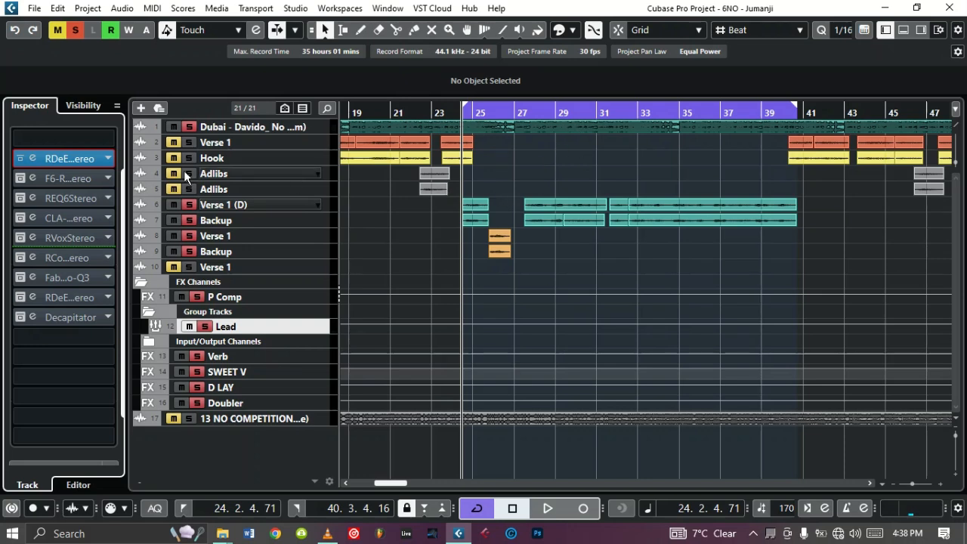
Step: Activate the F6-RTA insert on the Lead group and set its band 3 to 5582 Hz with a gain of -3.4
{"action": "left_click", "coordinate": [59, 181]}
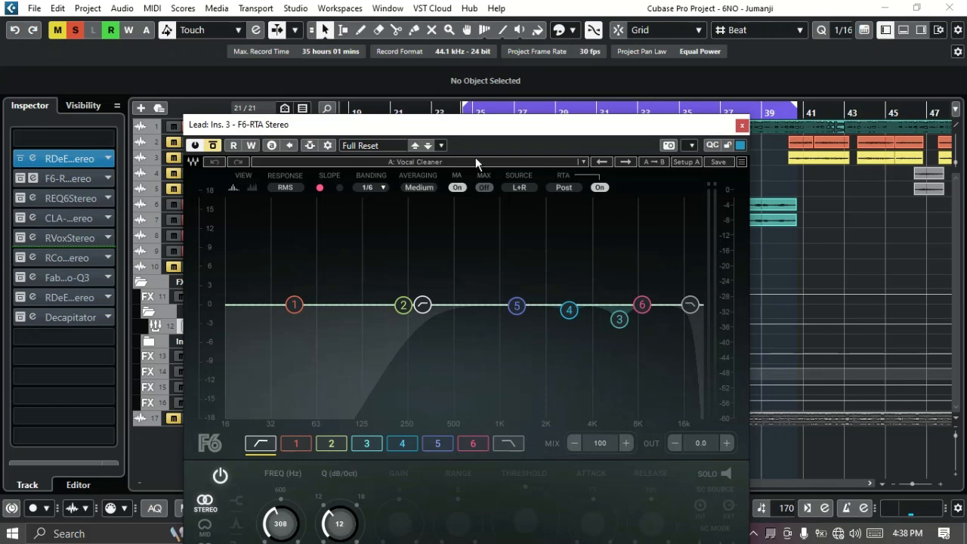
{"action": "left_click_drag", "start_coordinate": [487, 134], "coordinate": [509, 92]}
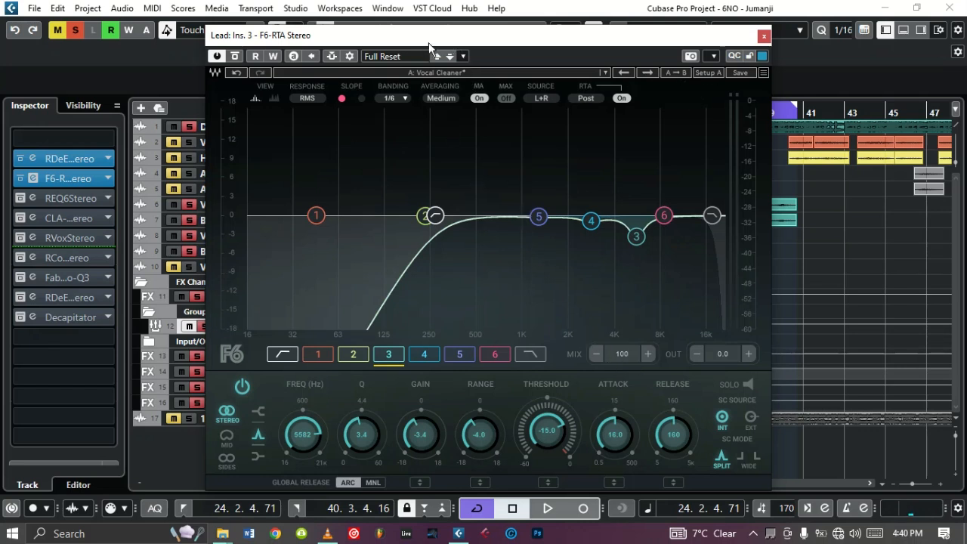
{"action": "left_click_drag", "start_coordinate": [429, 43], "coordinate": [406, 85]}
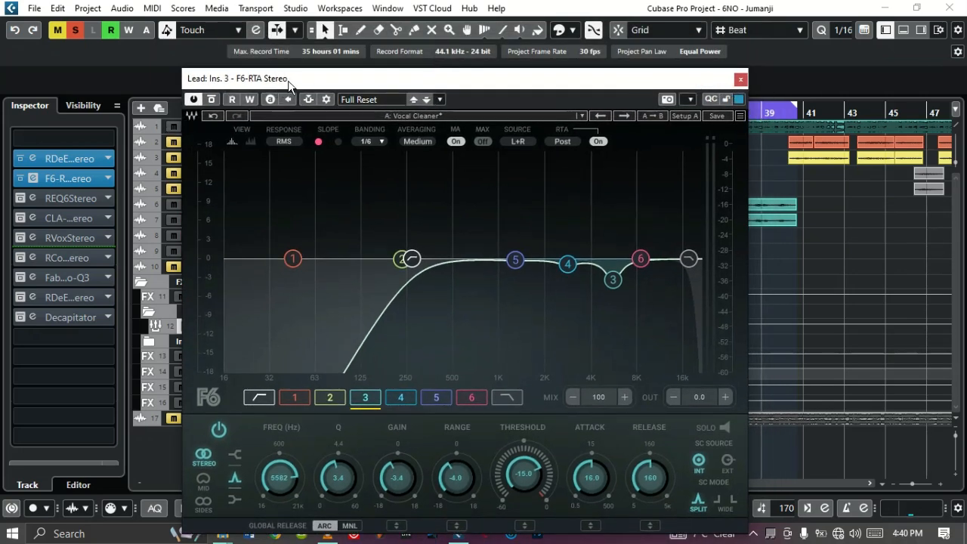
{"action": "left_click_drag", "start_coordinate": [322, 82], "coordinate": [323, 52]}
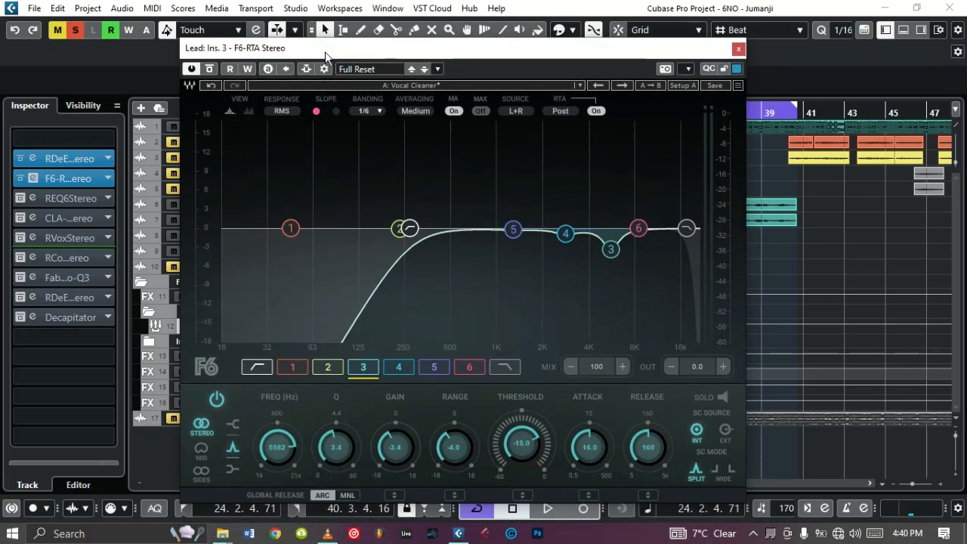
Step: Compare playback of the loop with the Lead group's F6-RTA insert on and off, leave it active, and close its editor
{"action": "key", "text": "space"}
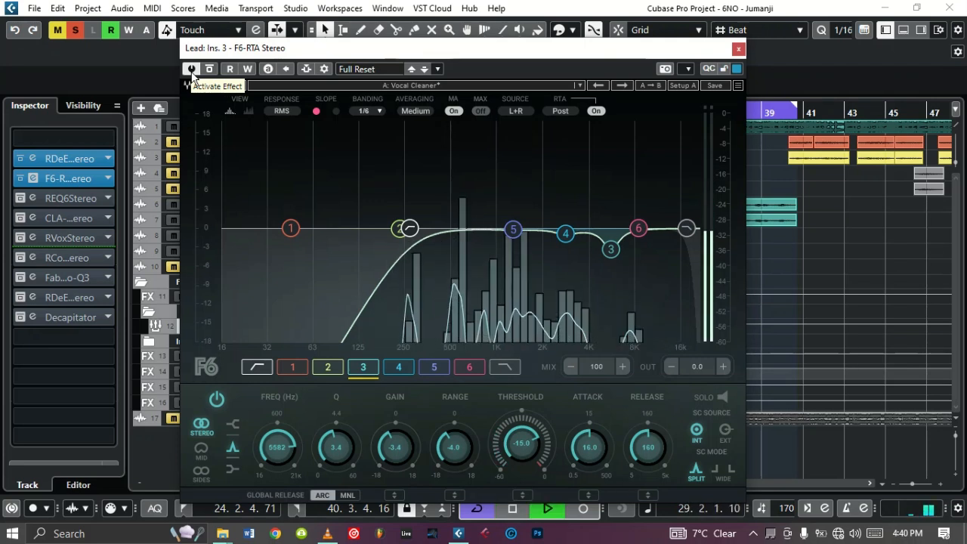
{"action": "left_click", "coordinate": [192, 70]}
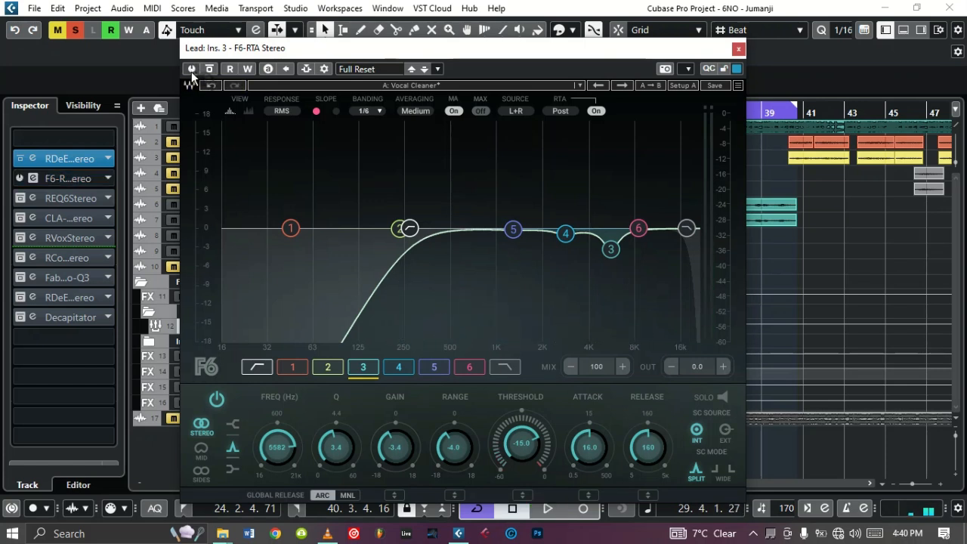
{"action": "key", "text": "space"}
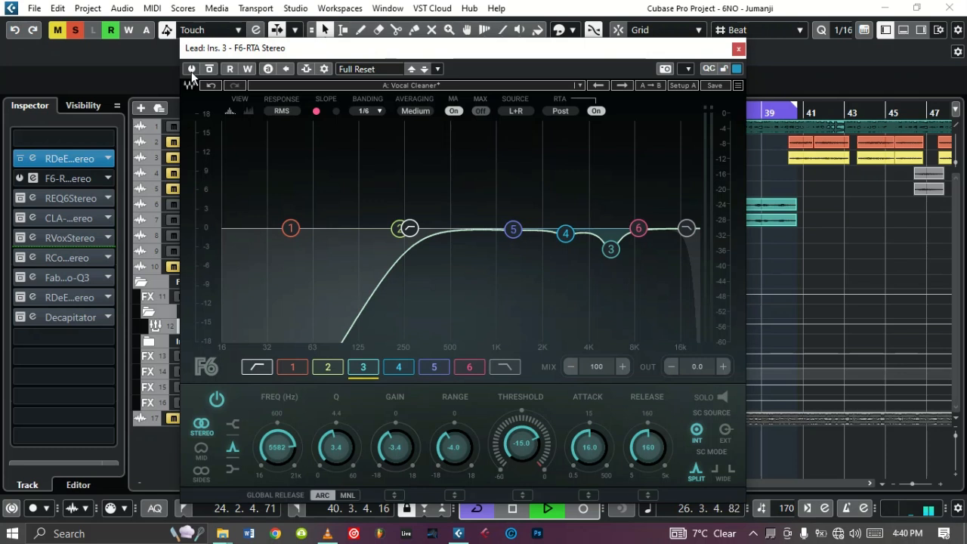
{"action": "key", "text": "space"}
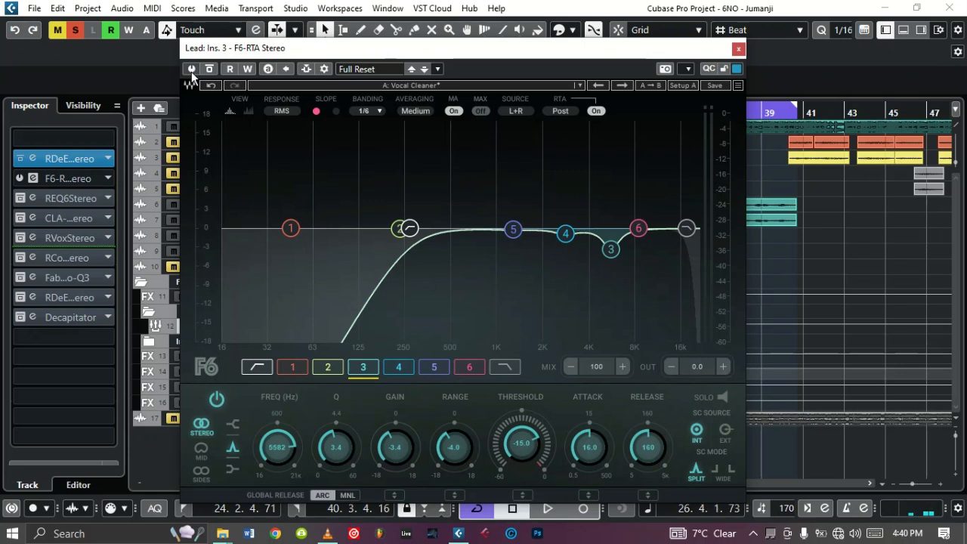
{"action": "left_click", "coordinate": [192, 69]}
{"action": "key", "text": "space"}
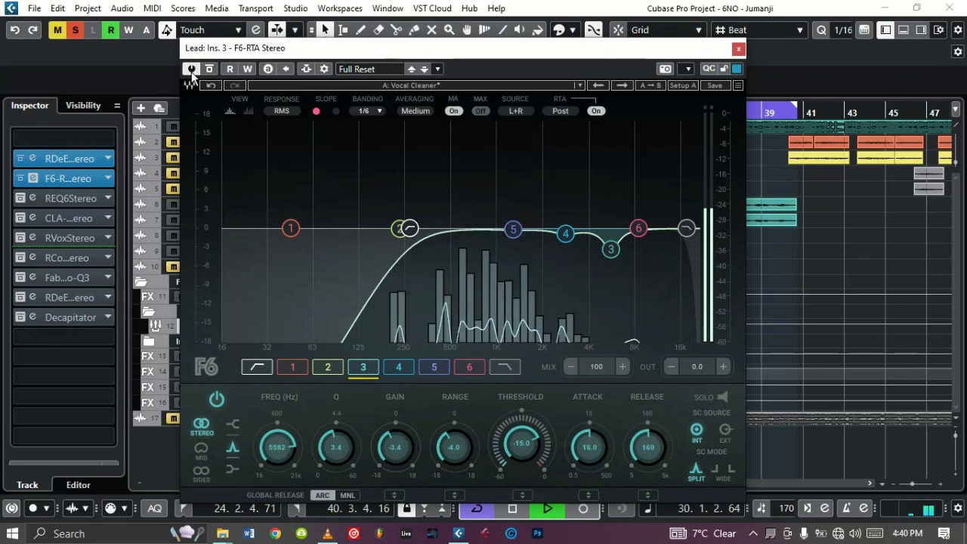
{"action": "key", "text": "space"}
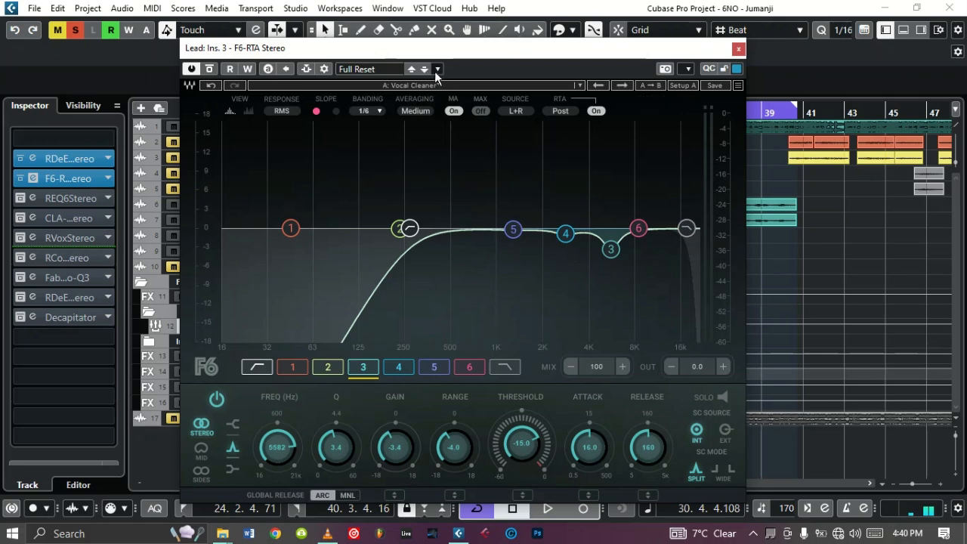
{"action": "left_click_drag", "start_coordinate": [444, 56], "coordinate": [454, 142]}
{"action": "left_click", "coordinate": [748, 135]}
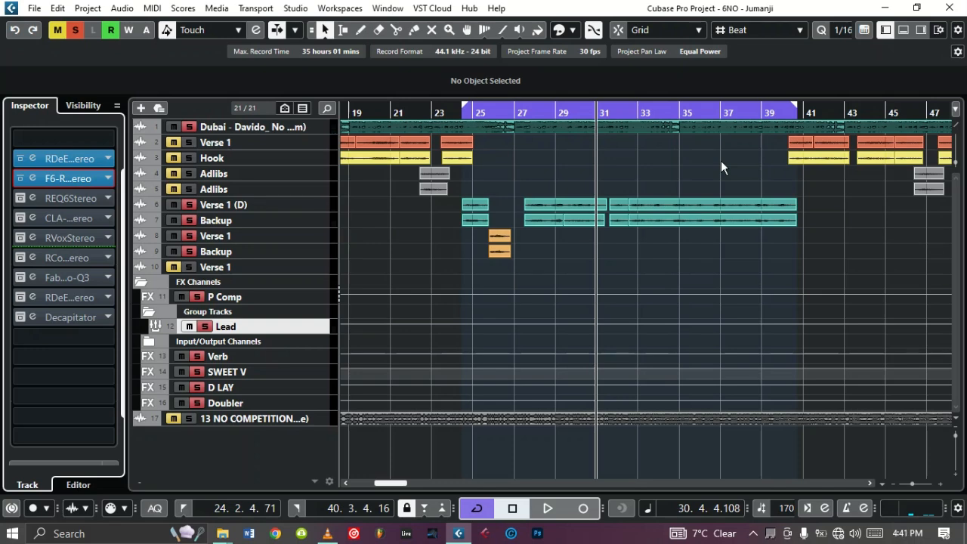
Step: Activate the REQ 6 insert on the Lead group, comparing loop playback with it off and on from the loop start
{"action": "key", "text": "KP_1"}
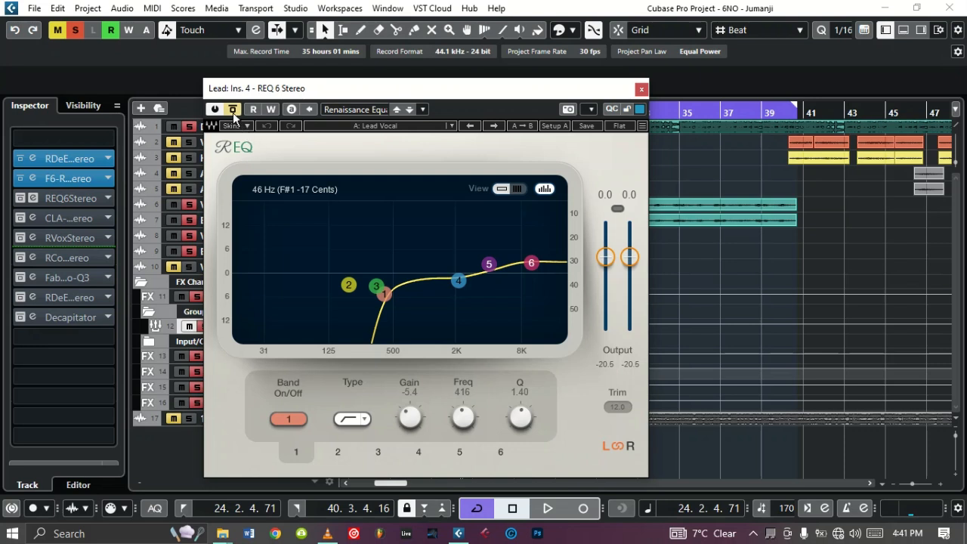
{"action": "left_click", "coordinate": [233, 110]}
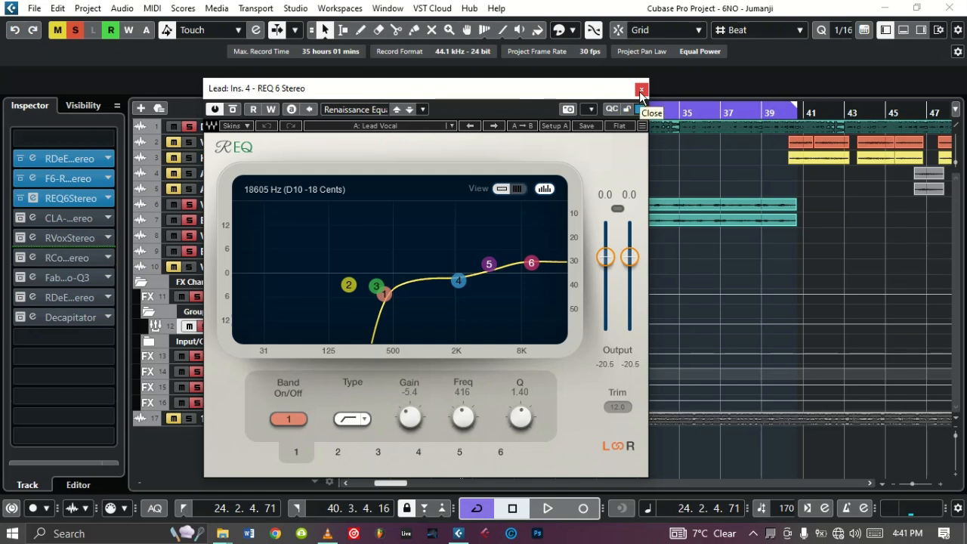
{"action": "left_click", "coordinate": [214, 109]}
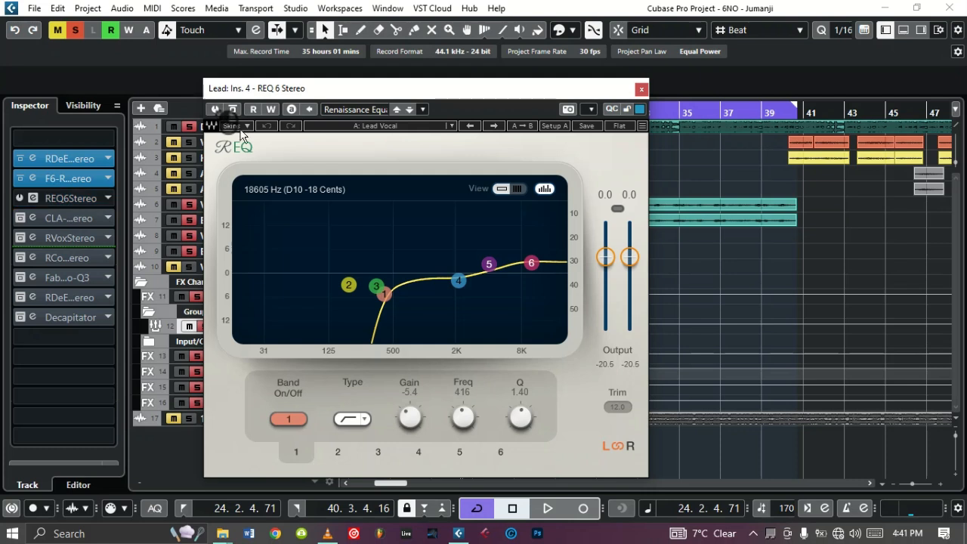
{"action": "key", "text": "space"}
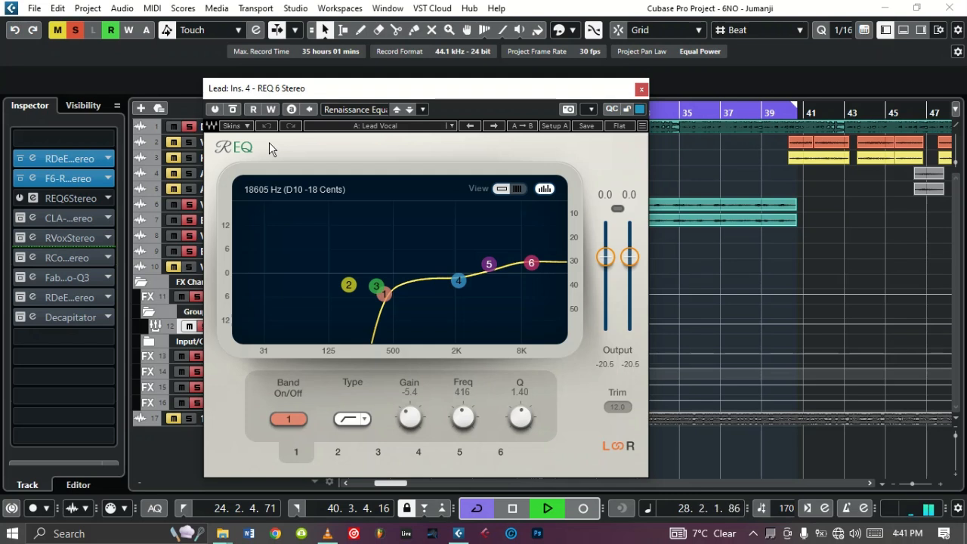
{"action": "key", "text": "space"}
{"action": "left_click", "coordinate": [220, 109]}
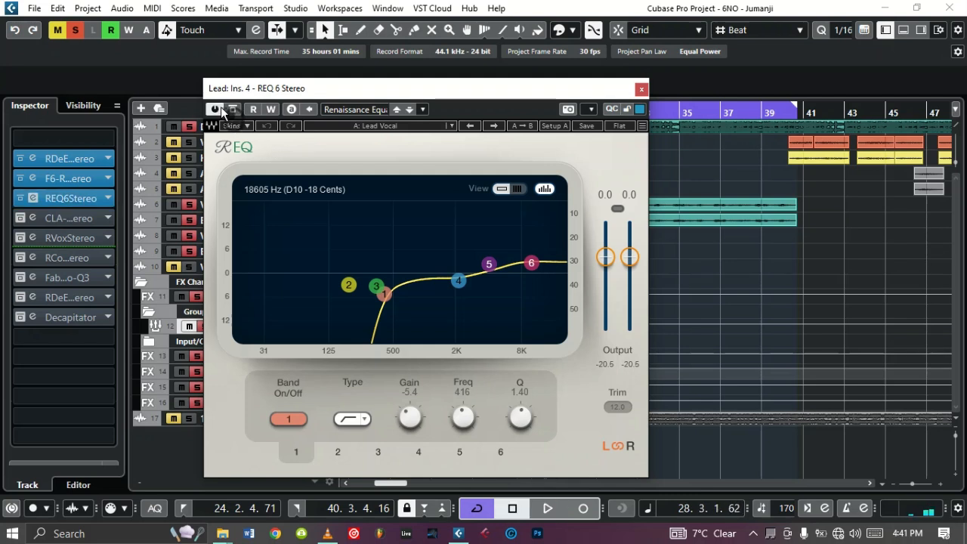
{"action": "key", "text": "space"}
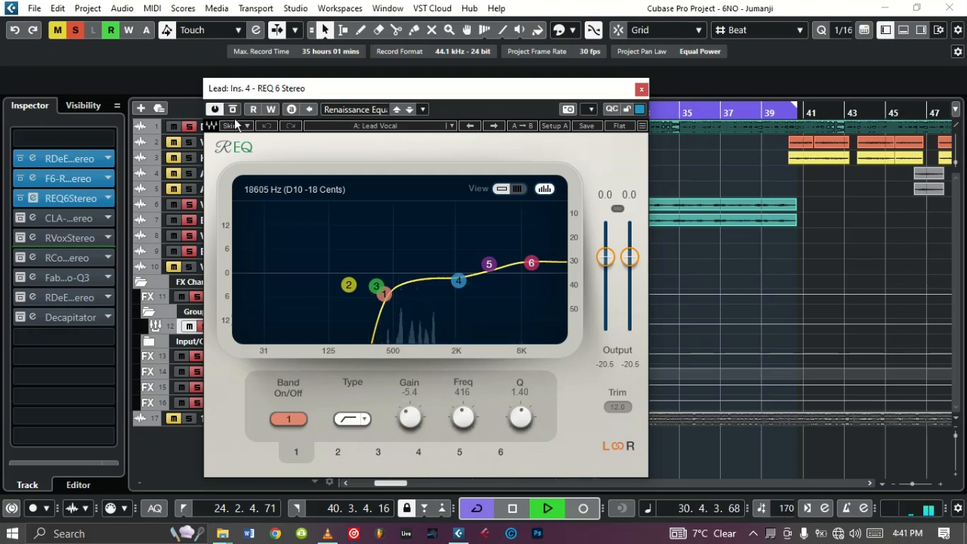
{"action": "key", "text": "space"}
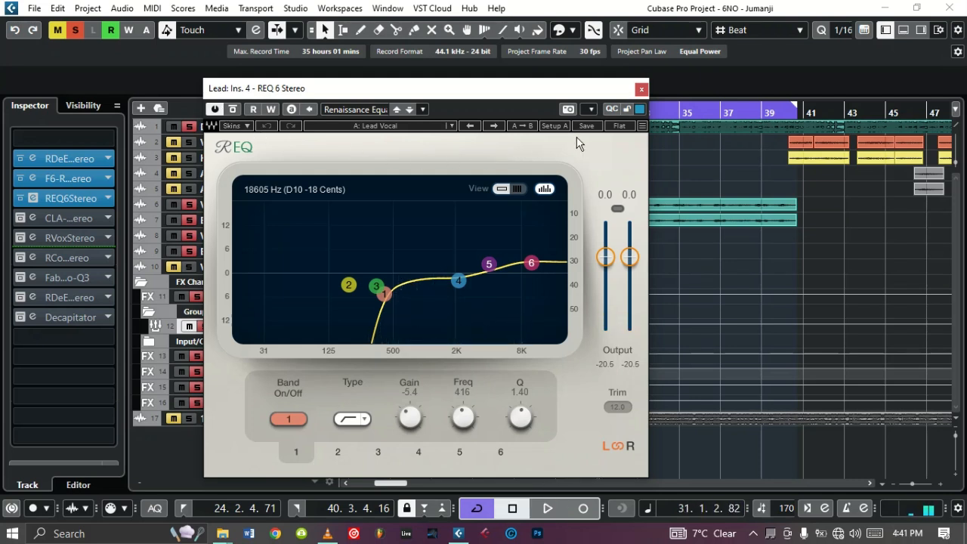
{"action": "left_click", "coordinate": [642, 88]}
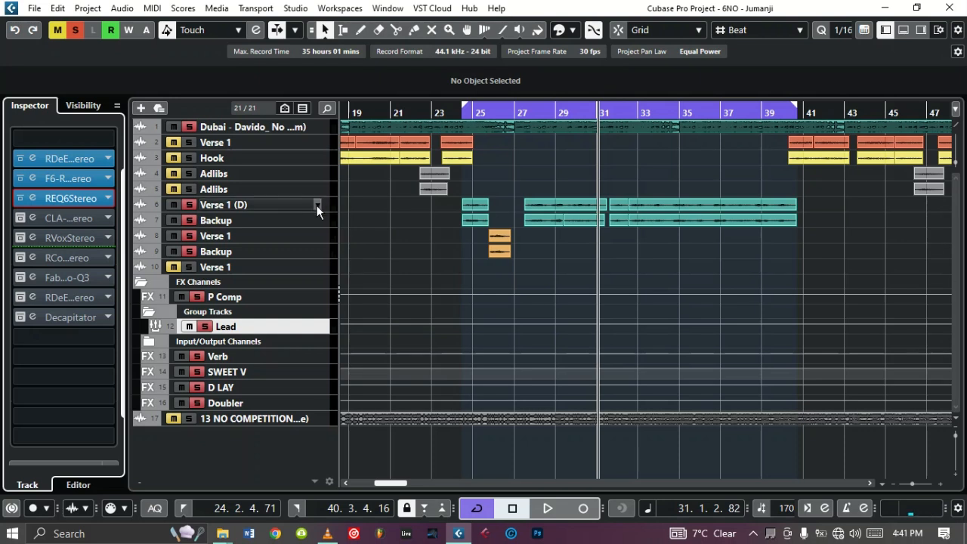
Step: Audition the loop from its start with the Lead group's CLA-76 insert bypassed and active, and leave the compressor activated
{"action": "key", "text": "KP_1"}
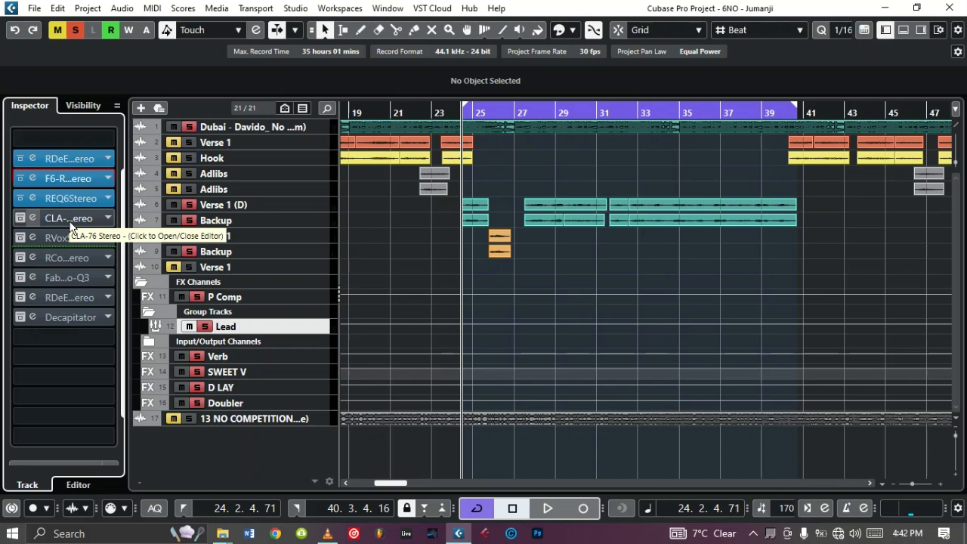
{"action": "left_click", "coordinate": [68, 220]}
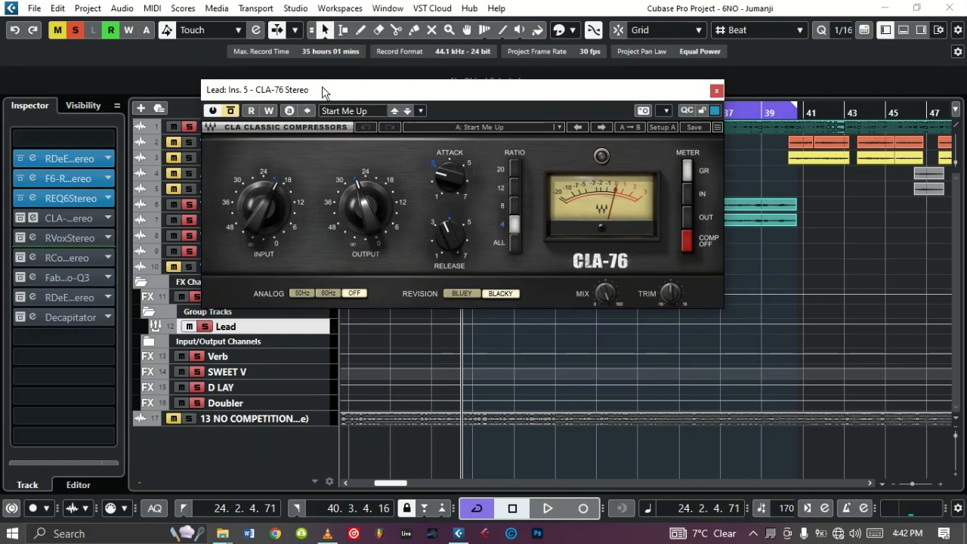
{"action": "key", "text": "space"}
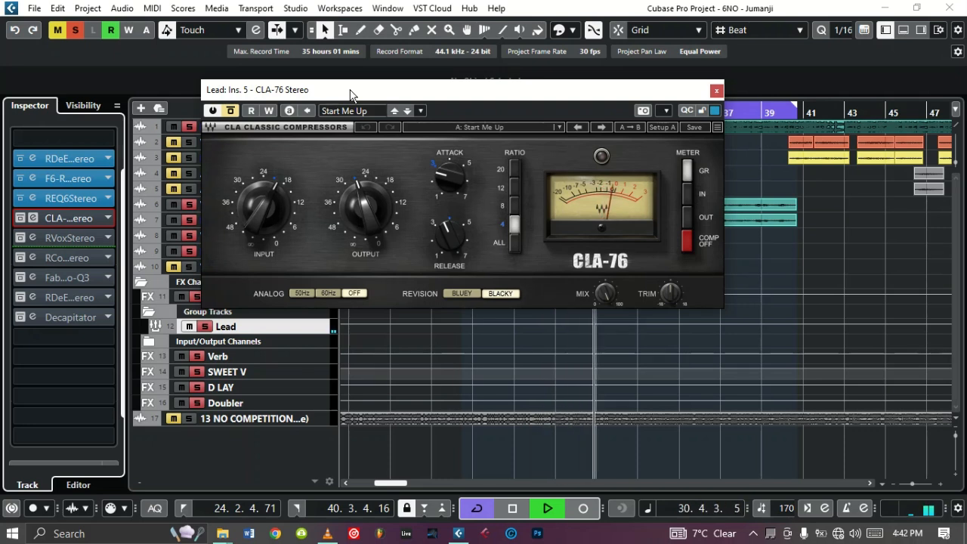
{"action": "key", "text": "space"}
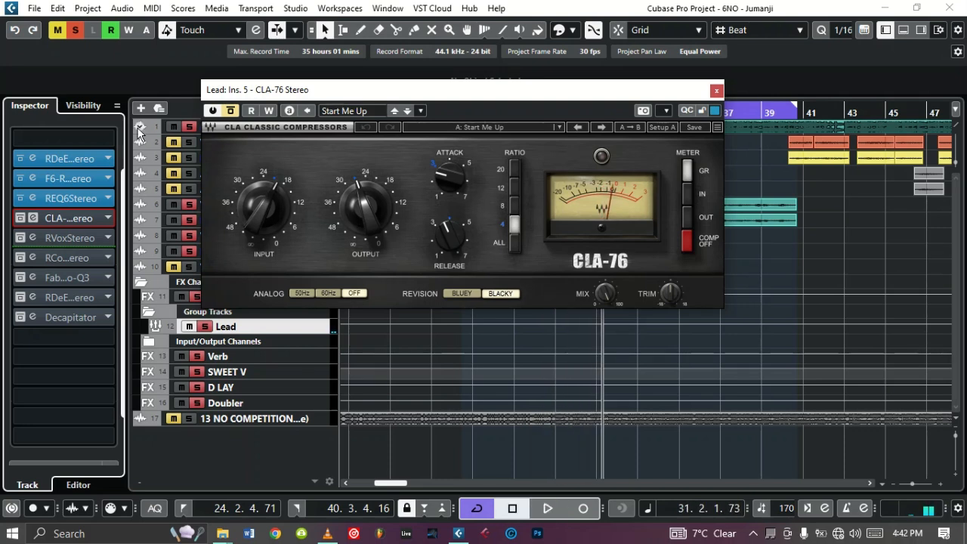
{"action": "left_click", "coordinate": [214, 111]}
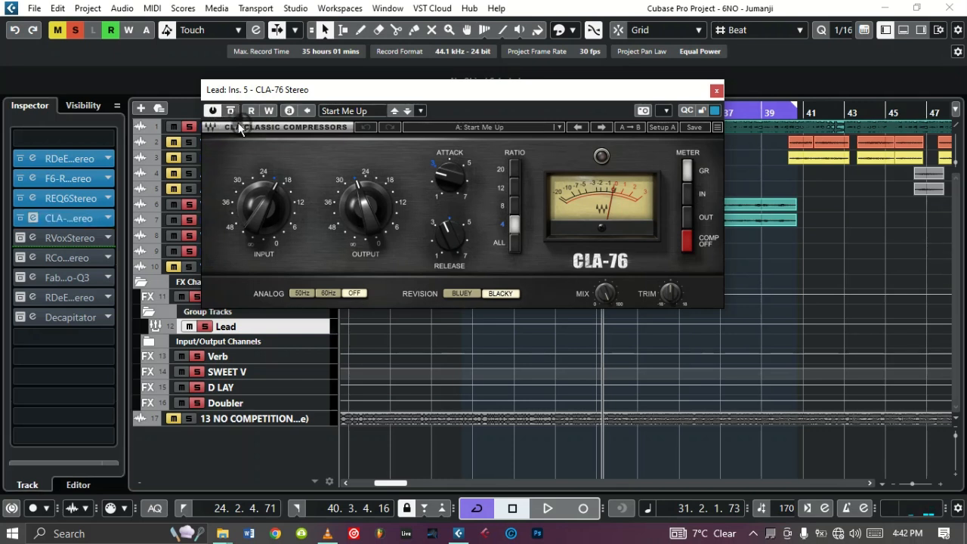
{"action": "key", "text": "space"}
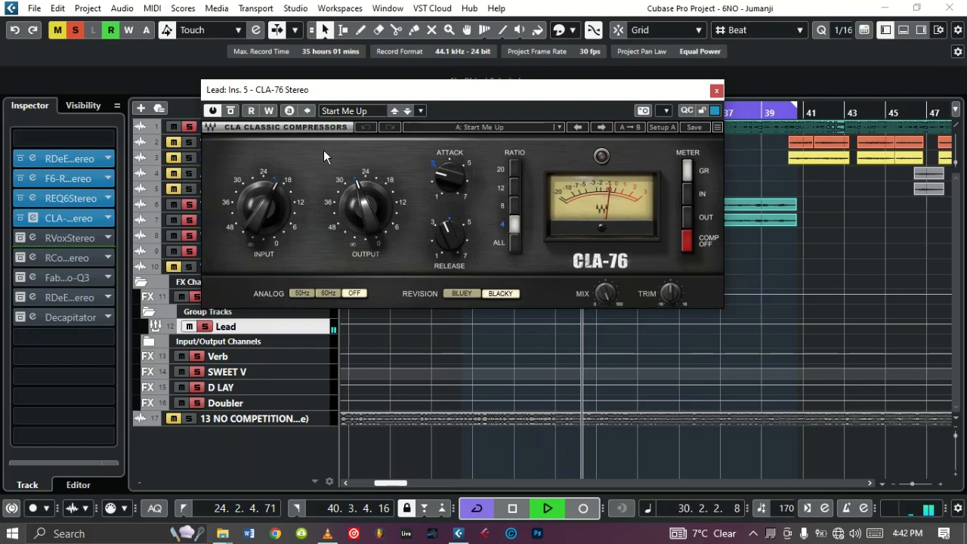
{"action": "key", "text": "space"}
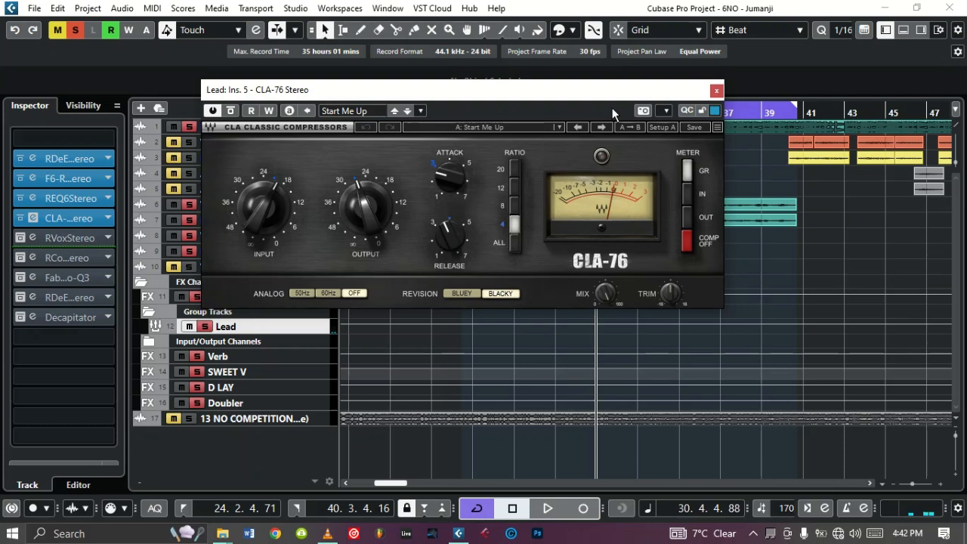
{"action": "left_click", "coordinate": [213, 112]}
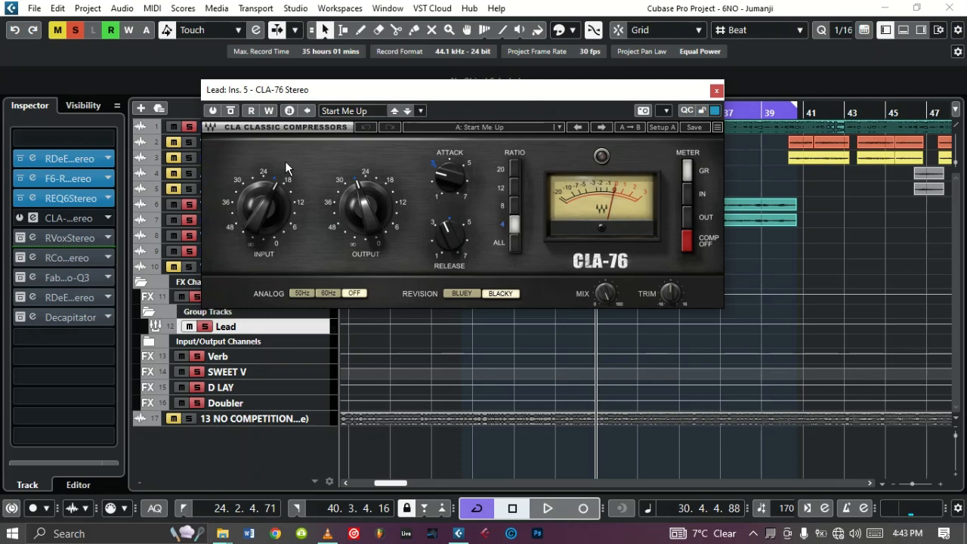
{"action": "left_click_drag", "start_coordinate": [529, 94], "coordinate": [521, 118]}
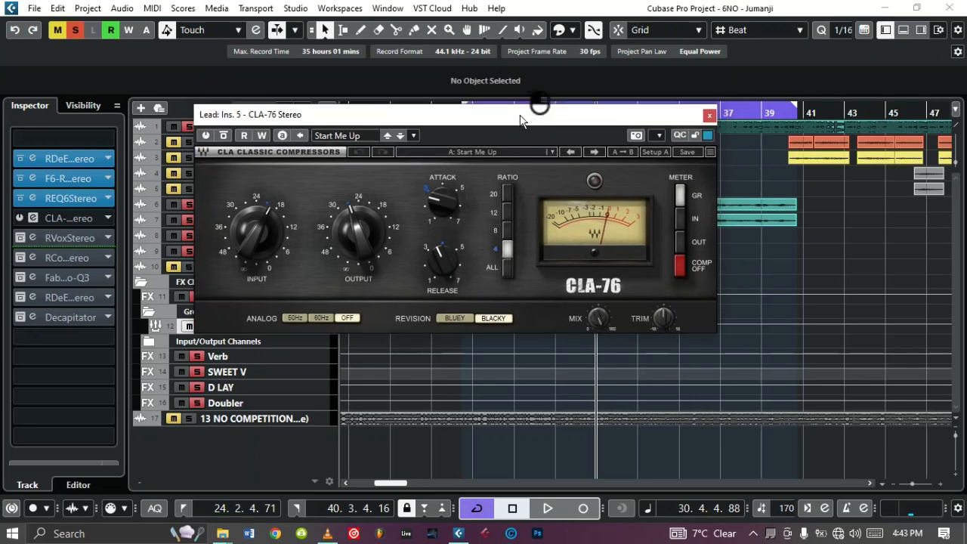
{"action": "left_click", "coordinate": [709, 115]}
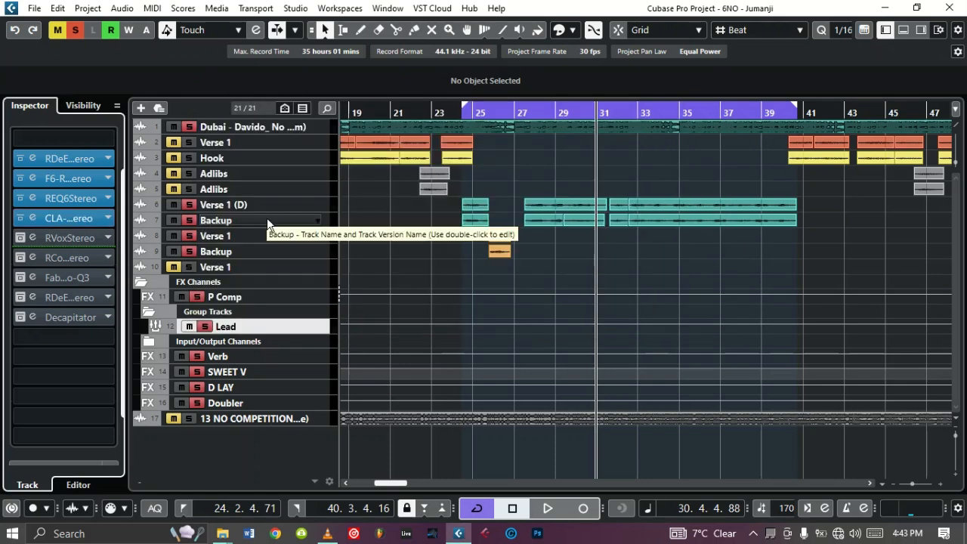
Step: Activate the RVox insert on the Lead group, comparing loop playback with it bypassed and active
{"action": "left_click", "coordinate": [60, 237]}
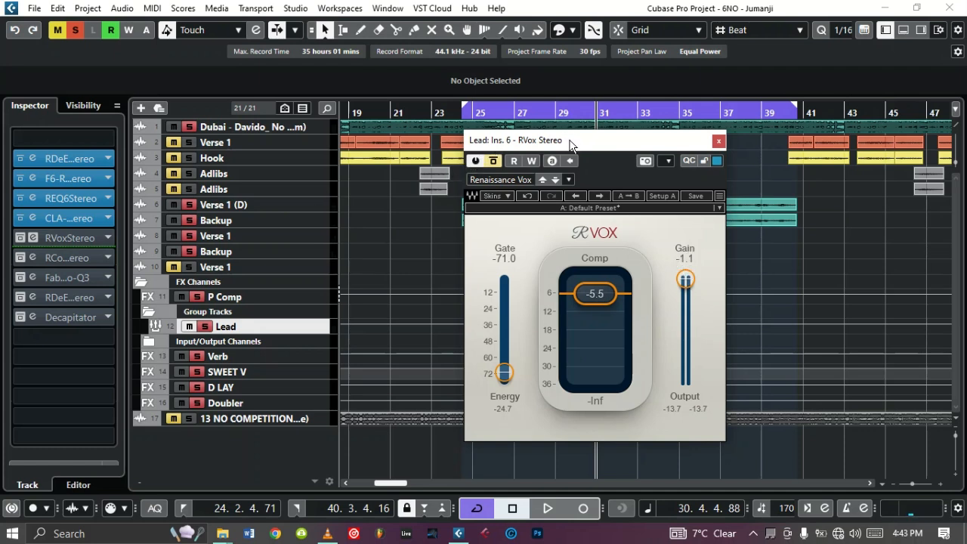
{"action": "key", "text": "space"}
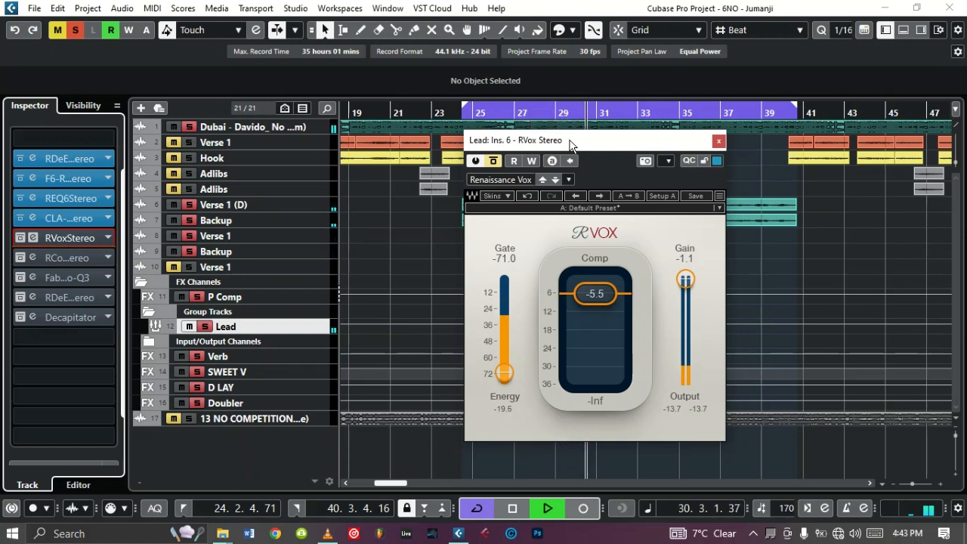
{"action": "key", "text": "space"}
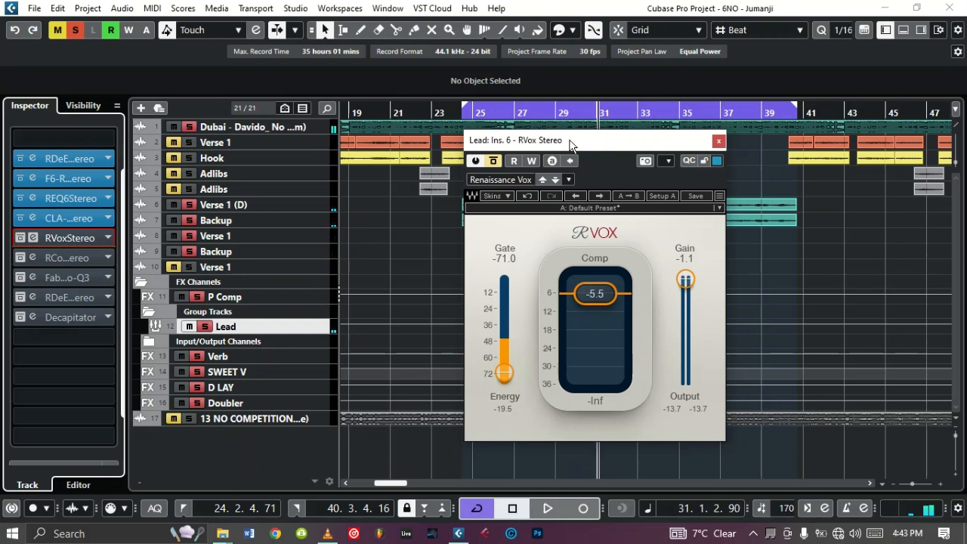
{"action": "left_click", "coordinate": [492, 162]}
{"action": "key", "text": "space"}
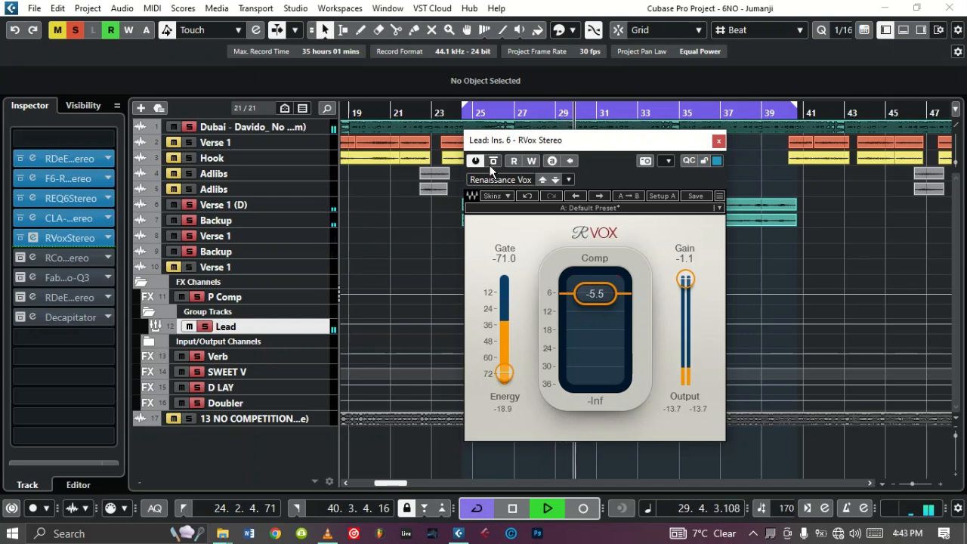
{"action": "key", "text": "space"}
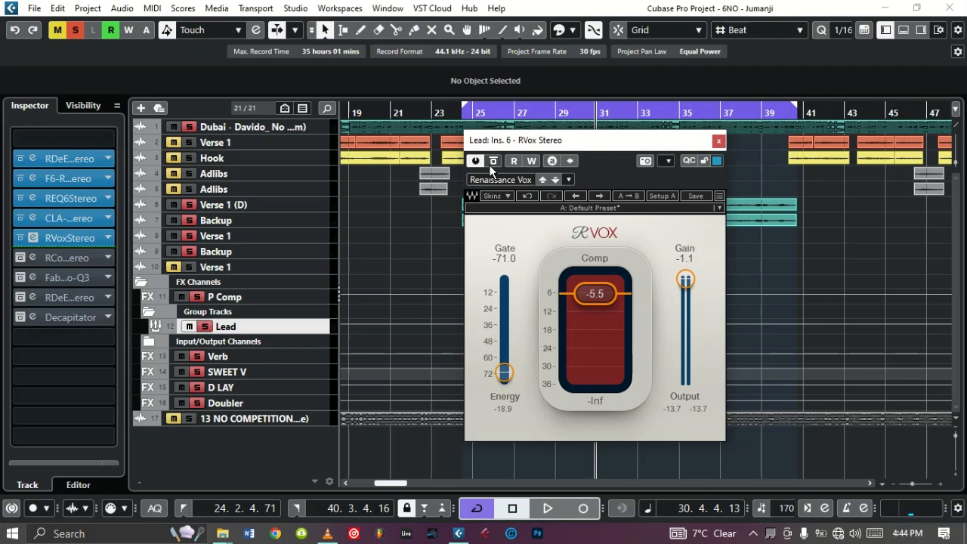
{"action": "left_click", "coordinate": [719, 141]}
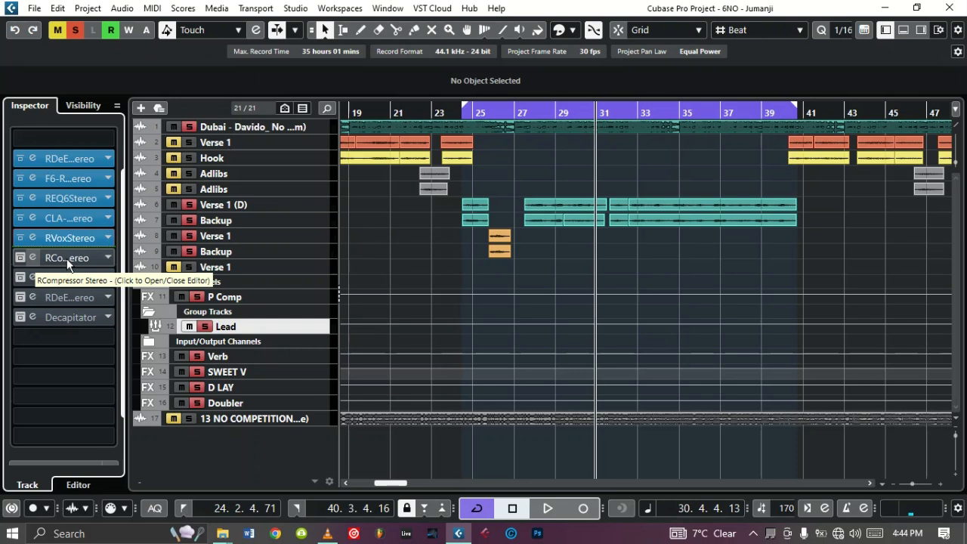
Step: Activate the RCompressor insert on the Lead group, comparing loop playback with it off and on, and close its editor
{"action": "key", "text": "KP_1"}
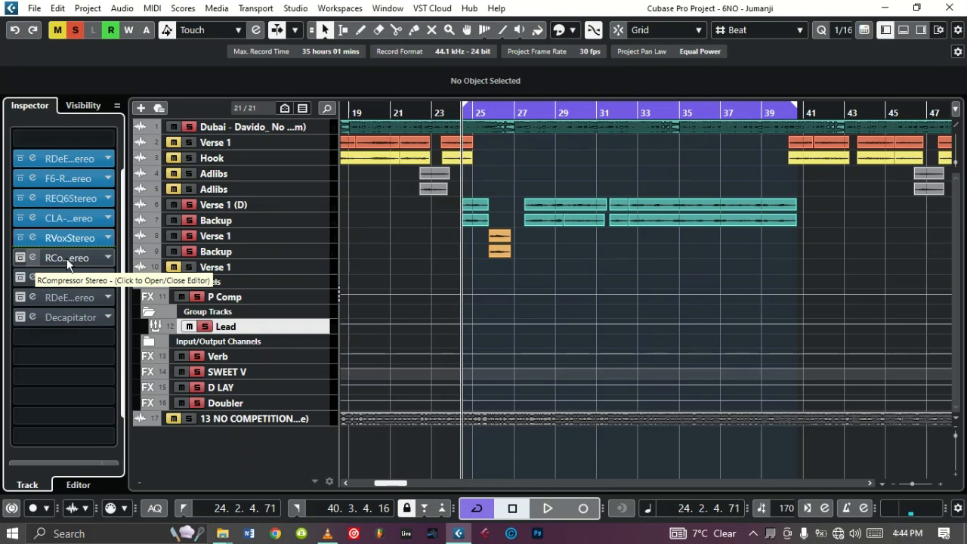
{"action": "left_click", "coordinate": [20, 255]}
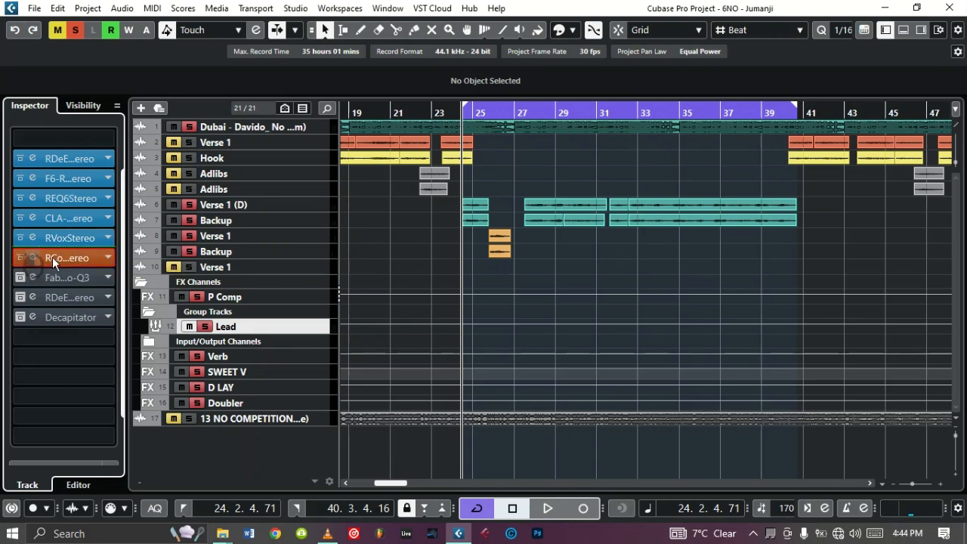
{"action": "left_click", "coordinate": [54, 257]}
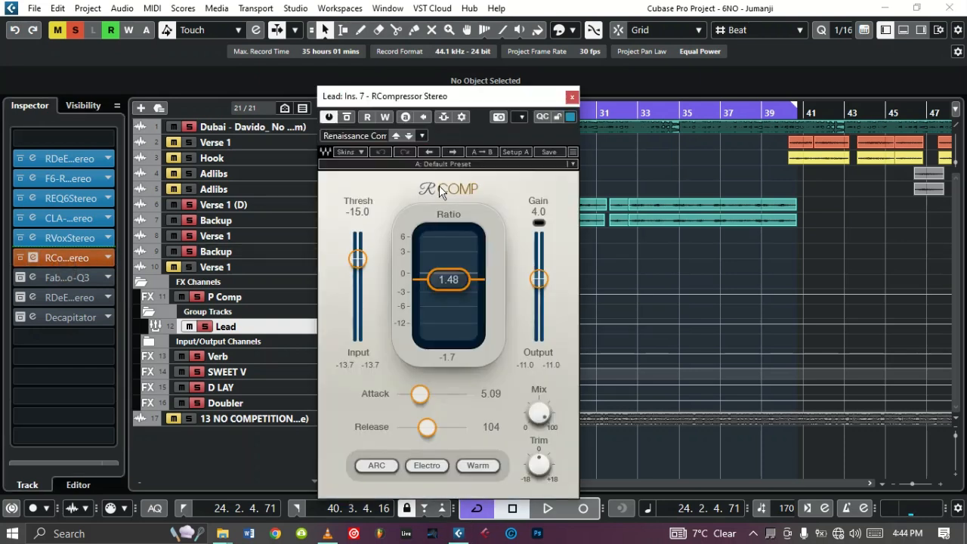
{"action": "left_click", "coordinate": [329, 117]}
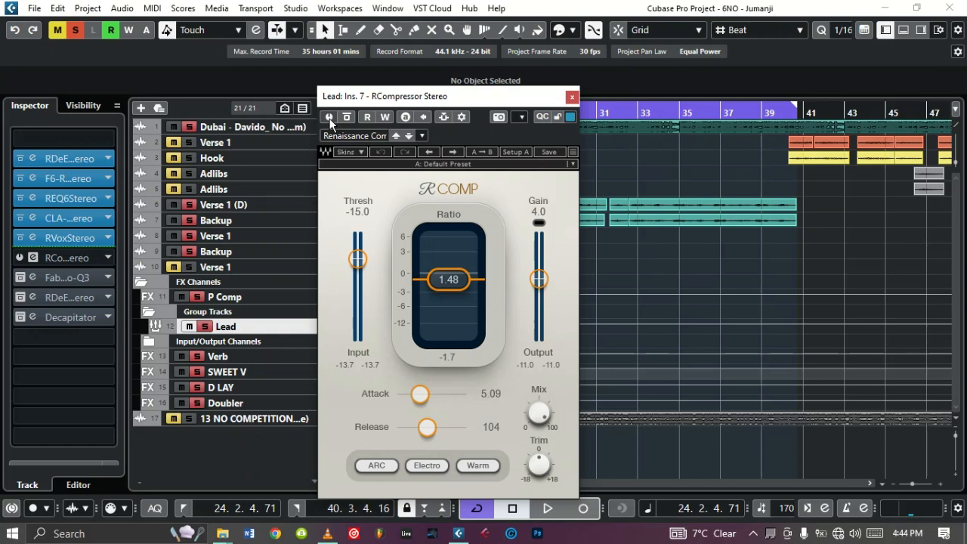
{"action": "key", "text": "space"}
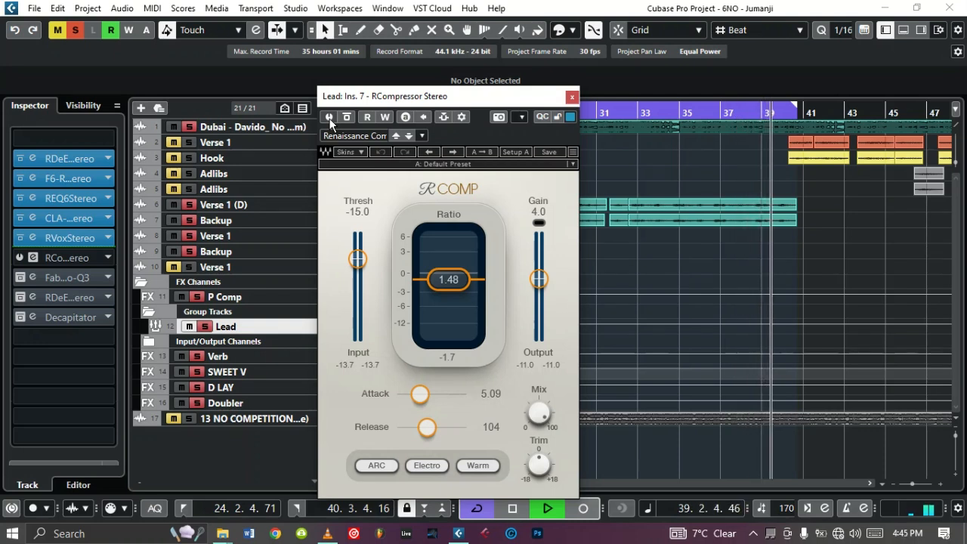
{"action": "key", "text": "space"}
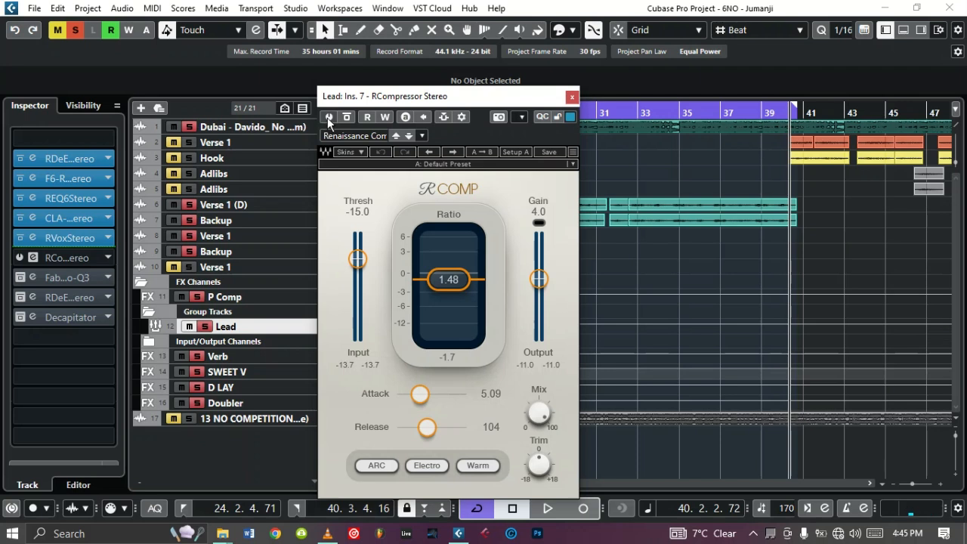
{"action": "left_click", "coordinate": [329, 117]}
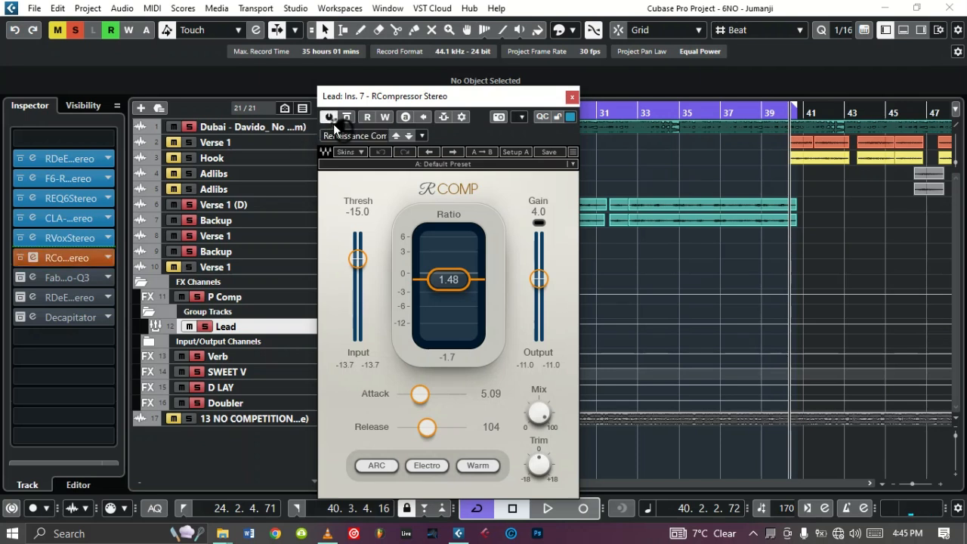
{"action": "key", "text": "space"}
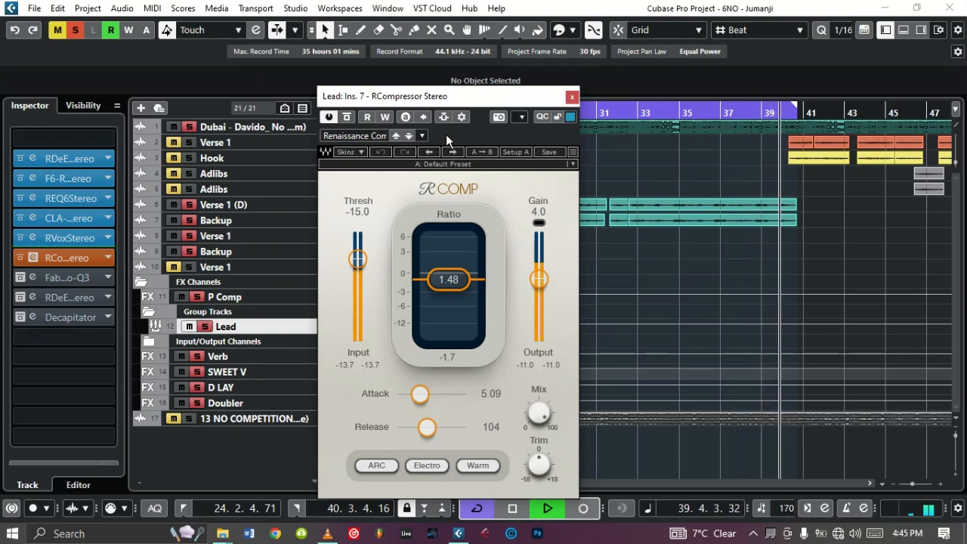
{"action": "key", "text": "space"}
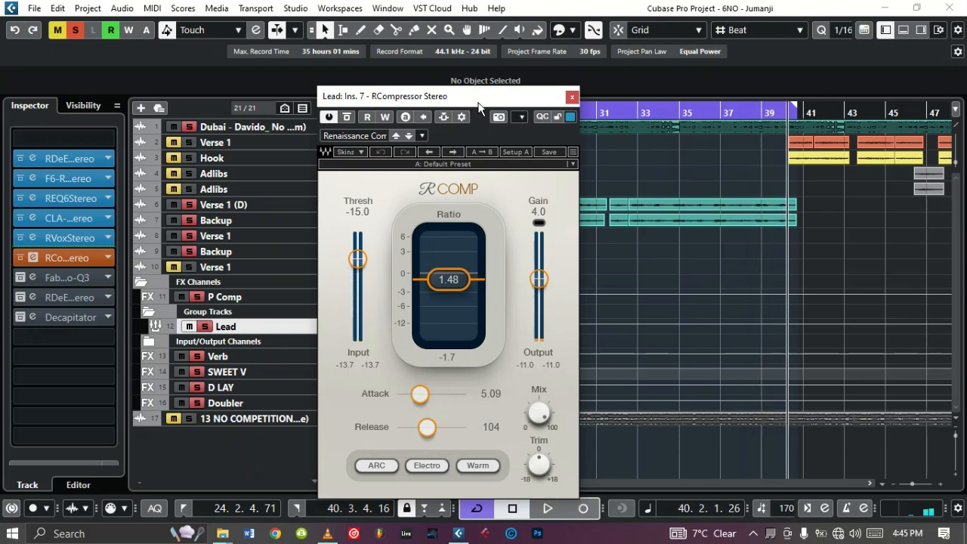
{"action": "left_click", "coordinate": [572, 98]}
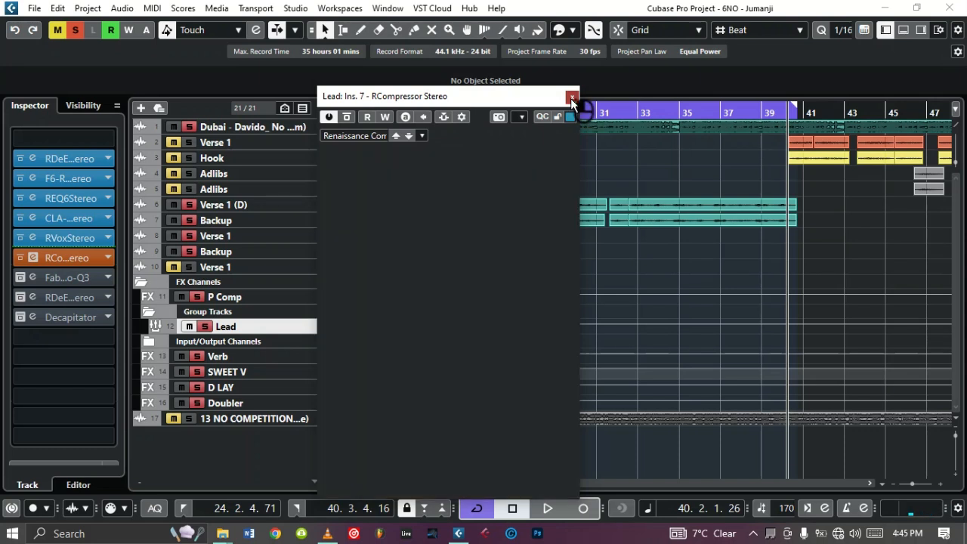
Step: Audition the loop with the Lead group's FabFilter Pro-Q 3 insert bypassed and active, leave it active, and close its editor
{"action": "key", "text": "KP_1"}
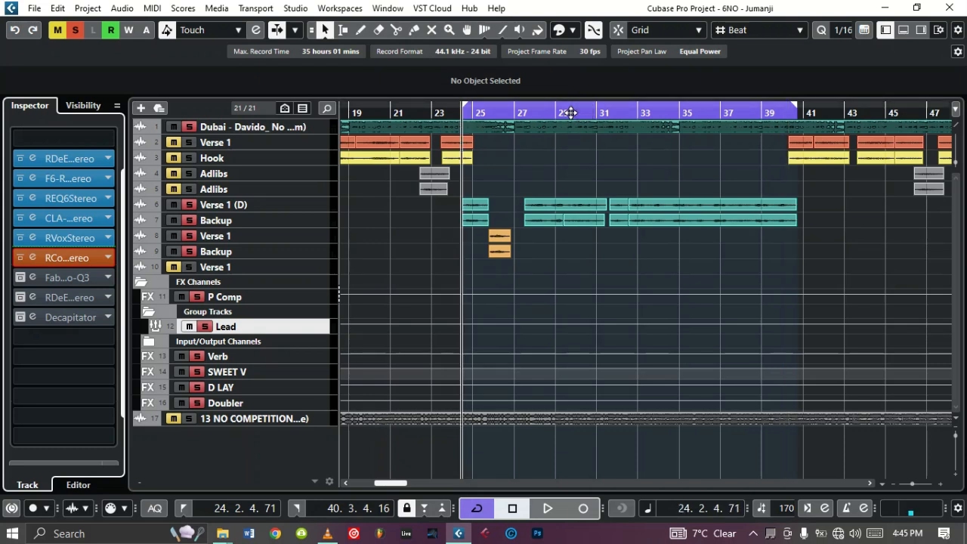
{"action": "left_click", "coordinate": [62, 278]}
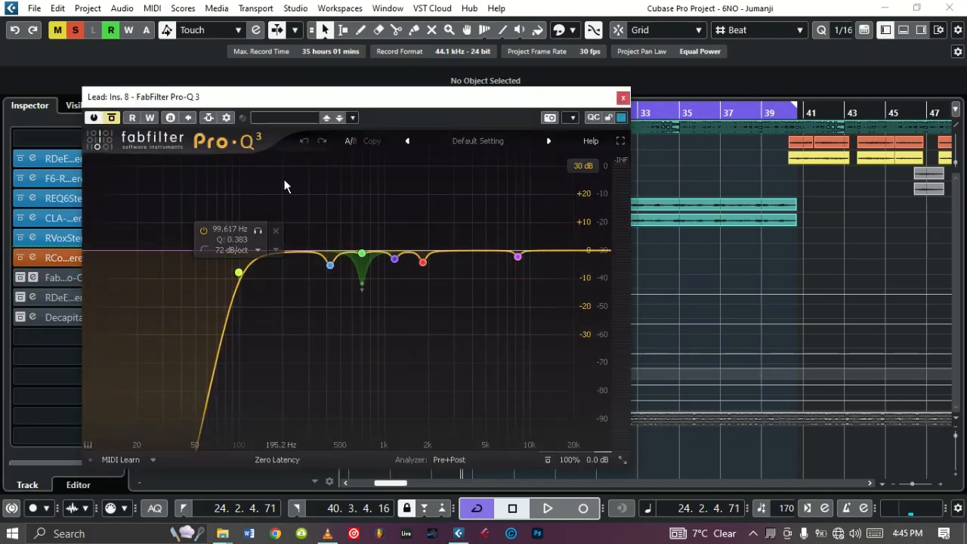
{"action": "left_click_drag", "start_coordinate": [316, 102], "coordinate": [408, 234]}
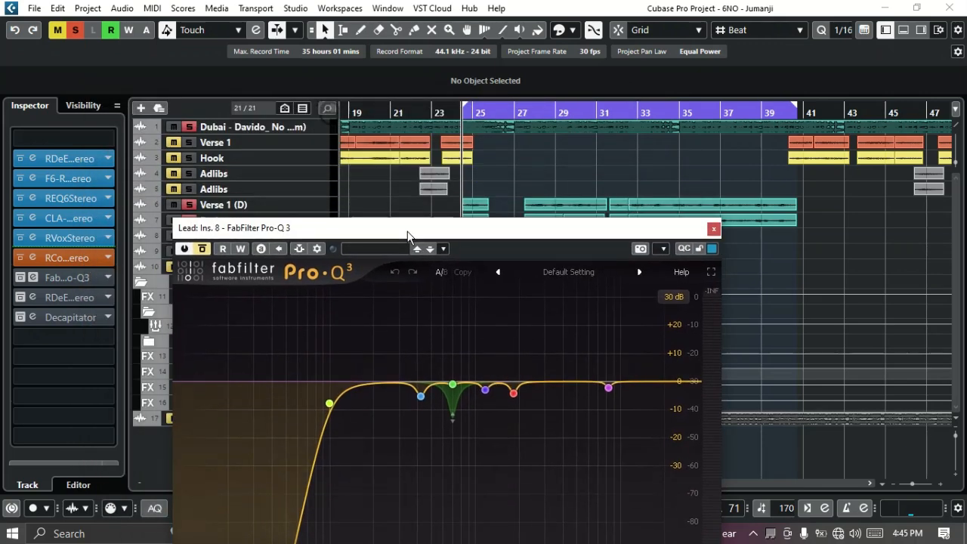
{"action": "key", "text": "space"}
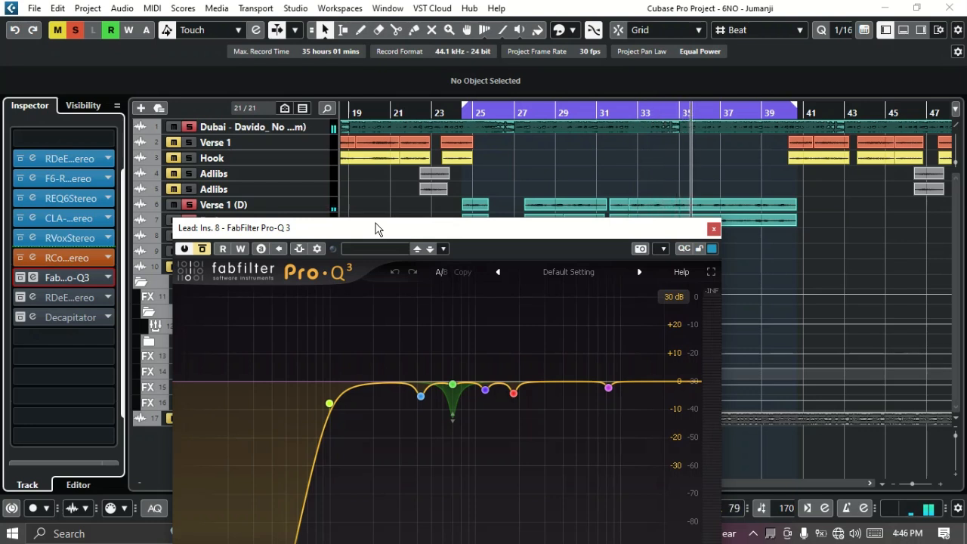
{"action": "key", "text": "space"}
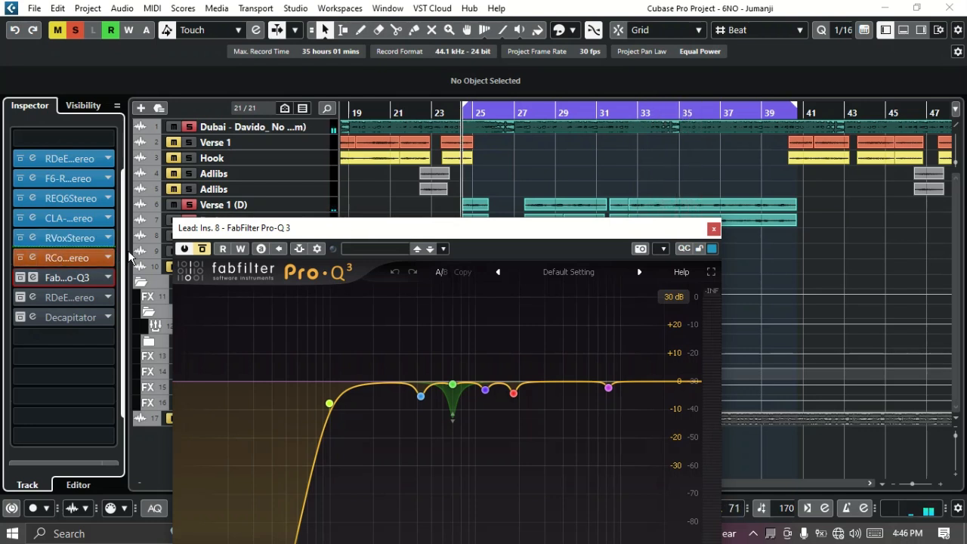
{"action": "left_click_drag", "start_coordinate": [306, 227], "coordinate": [321, 128]}
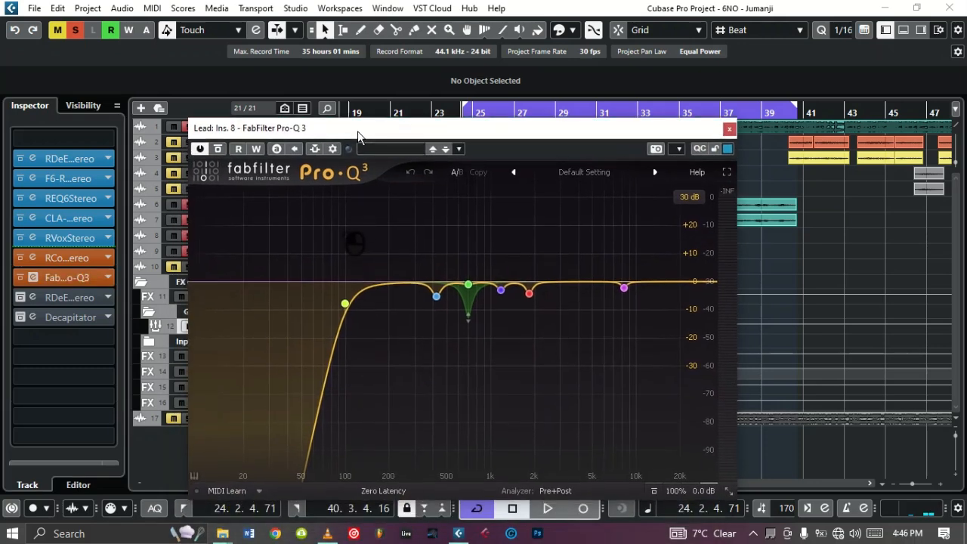
{"action": "key", "text": "space"}
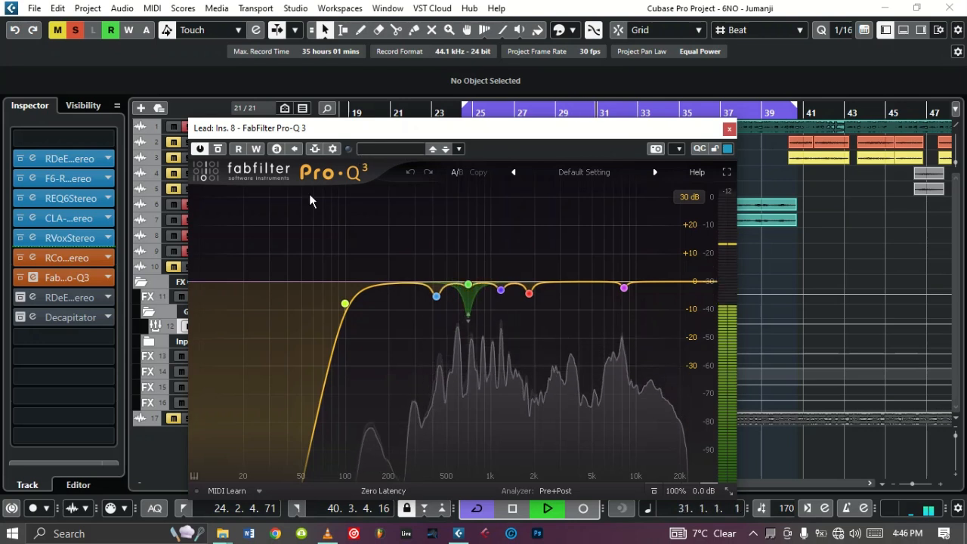
{"action": "mouse_move", "coordinate": [332, 333]}
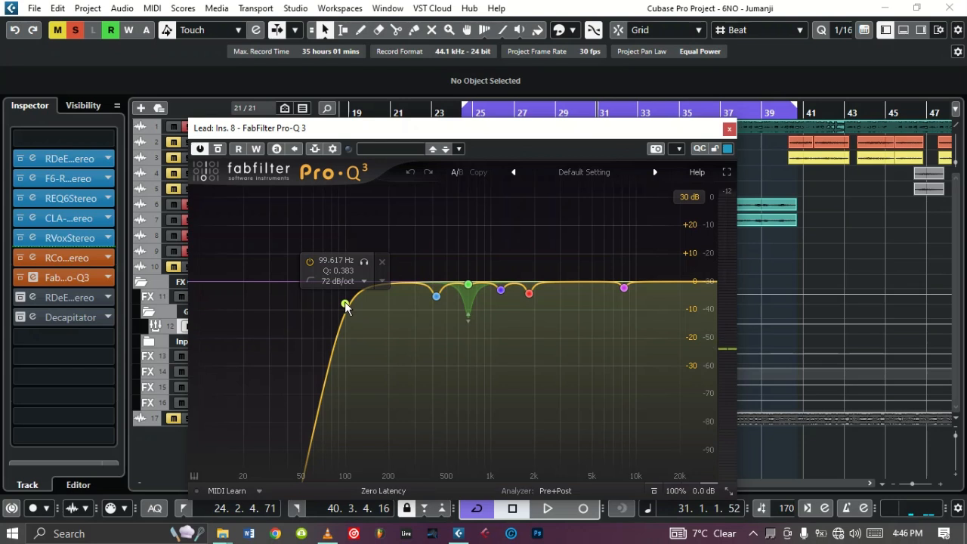
{"action": "mouse_move", "coordinate": [467, 304]}
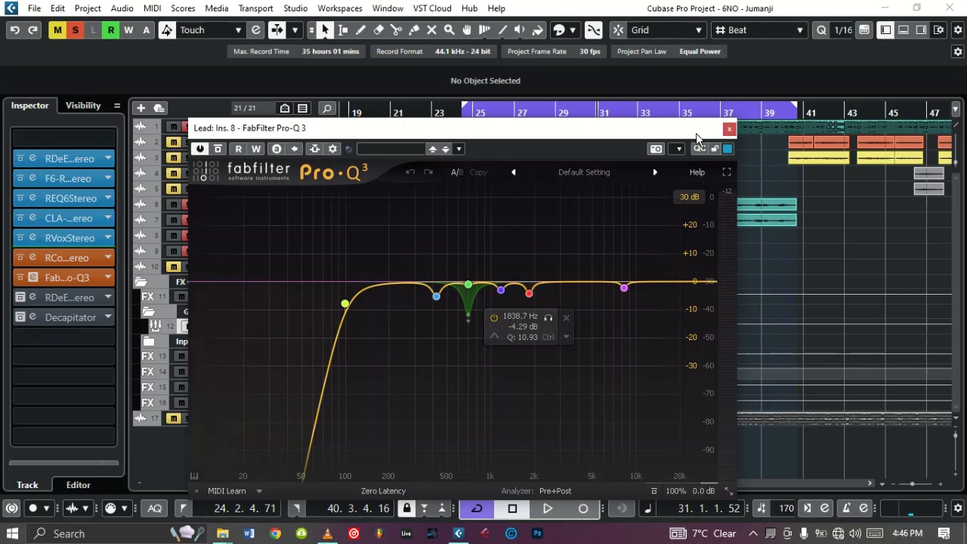
{"action": "left_click", "coordinate": [729, 130]}
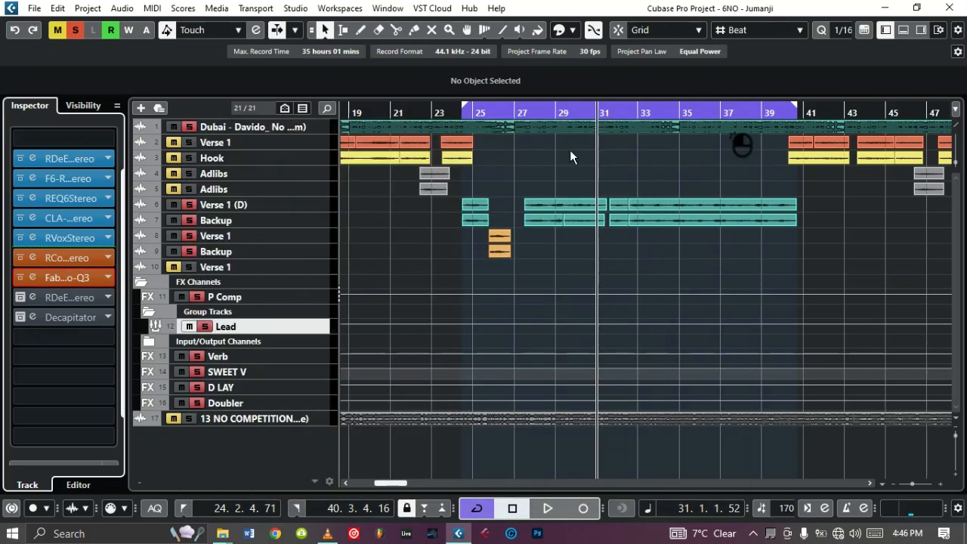
Step: Activate the second RDeEsser on the Lead group, after Pro-Q 3, comparing playback with it bypassed and active, and close its editor
{"action": "left_click", "coordinate": [73, 300]}
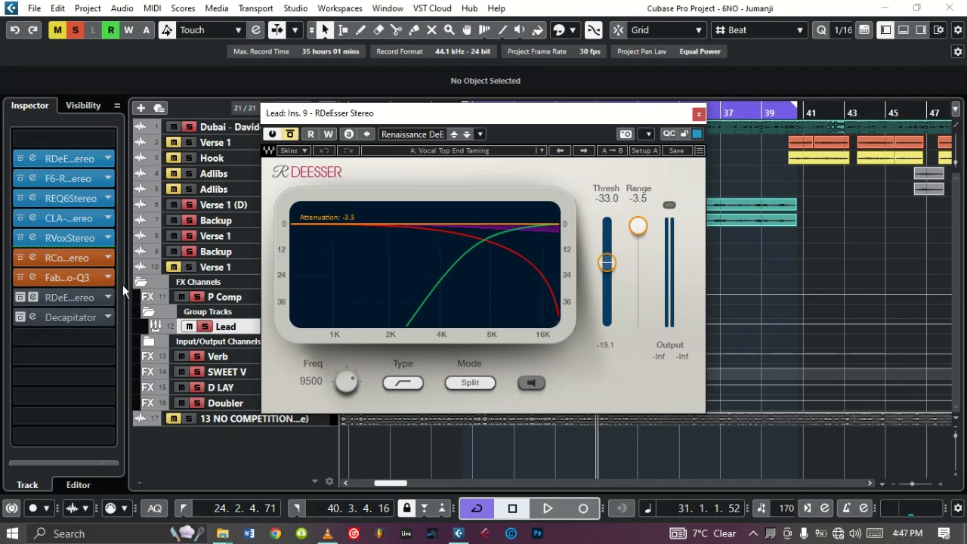
{"action": "key", "text": "space"}
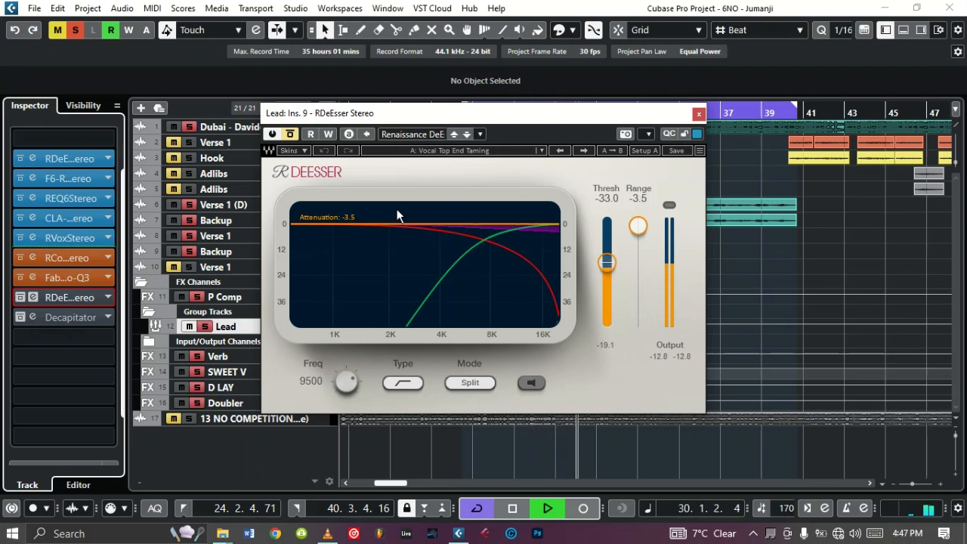
{"action": "left_click", "coordinate": [290, 134]}
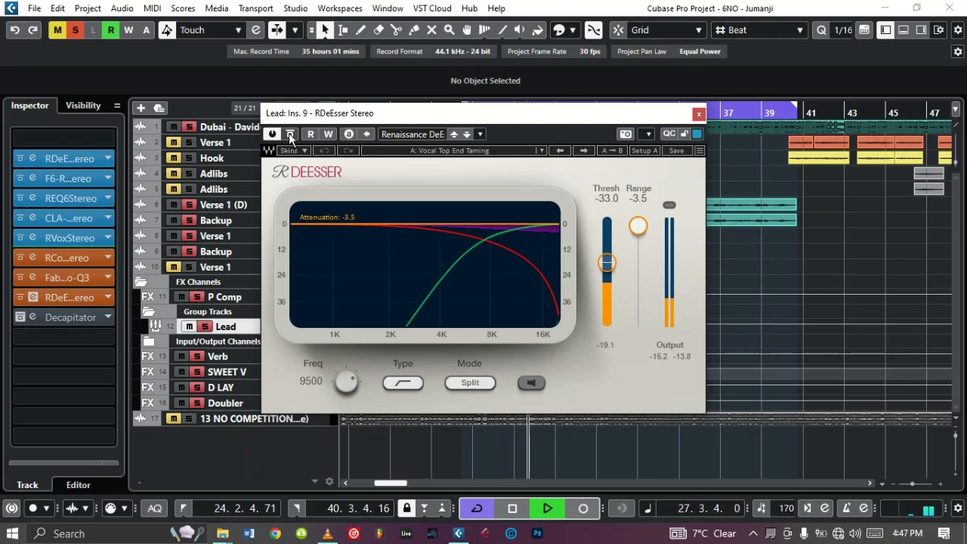
{"action": "key", "text": "space"}
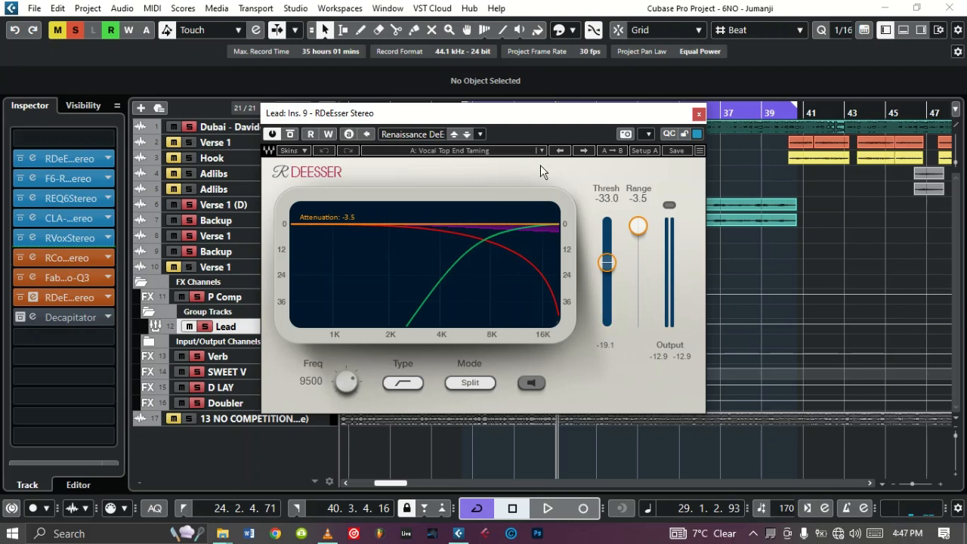
{"action": "left_click", "coordinate": [699, 114]}
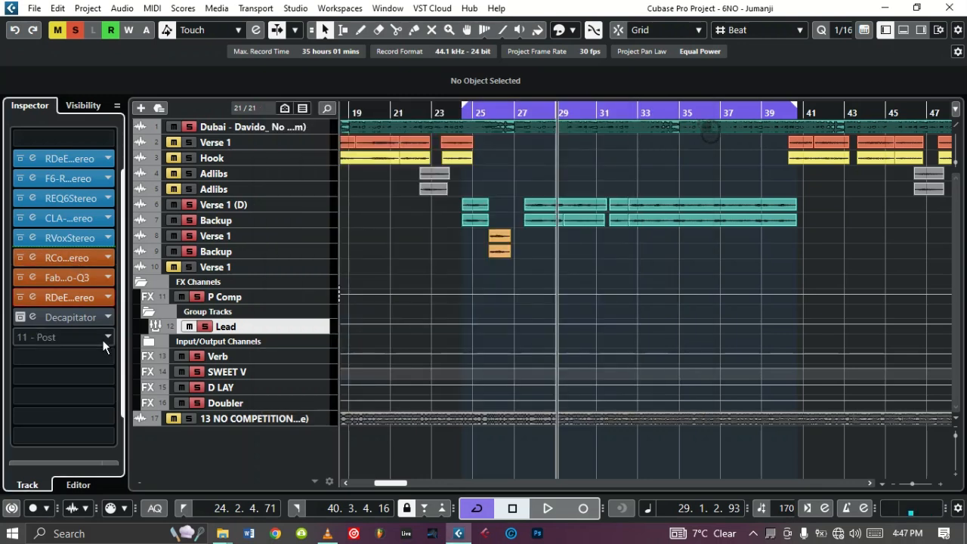
Step: Compare loop playback with the Lead group's Decapitator insert bypassed and active, leave it active, and close its editor
{"action": "left_click", "coordinate": [73, 318]}
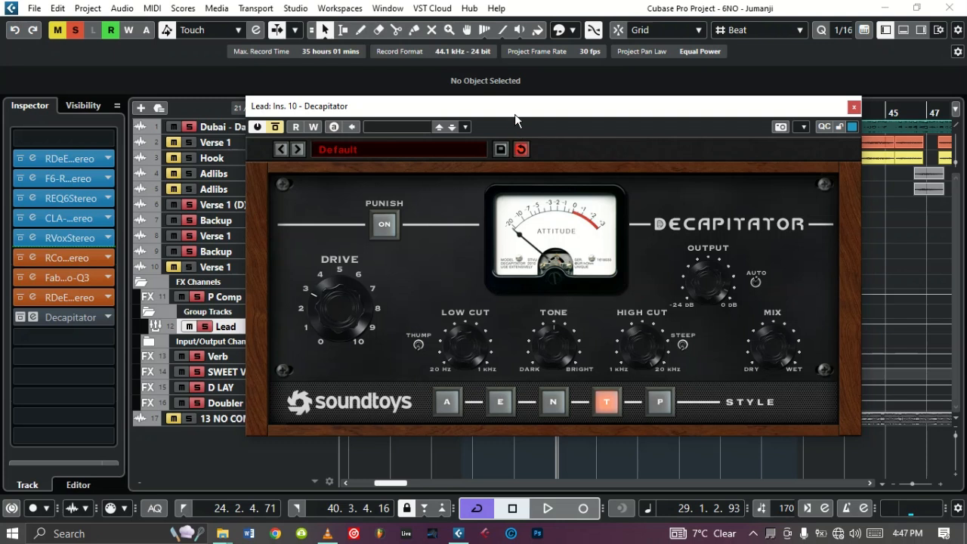
{"action": "left_click_drag", "start_coordinate": [518, 113], "coordinate": [503, 99]}
{"action": "key", "text": "space"}
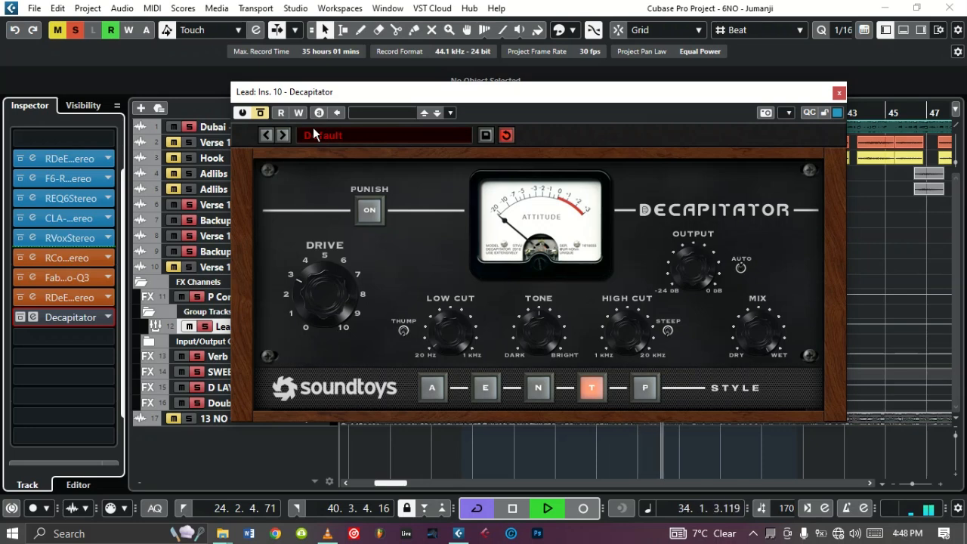
{"action": "key", "text": "space"}
{"action": "left_click", "coordinate": [261, 112]}
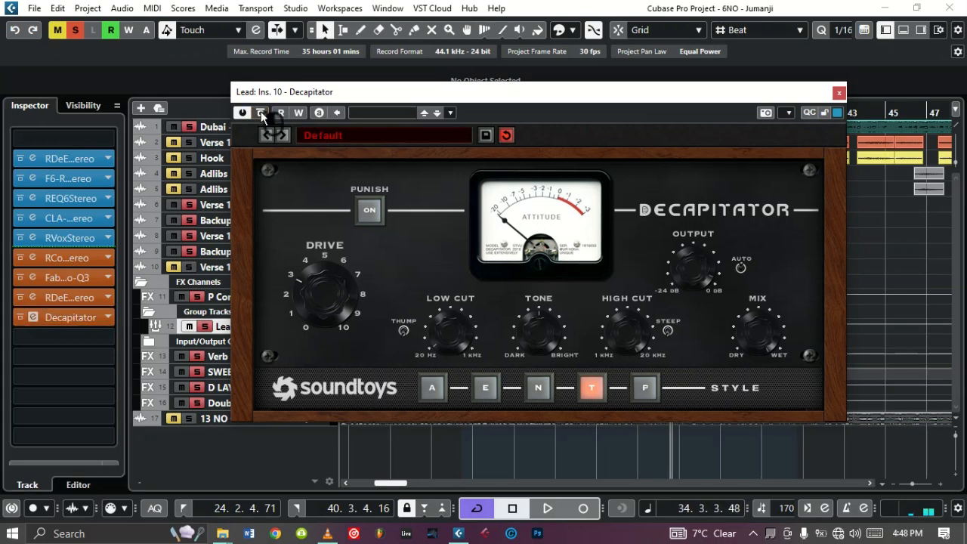
{"action": "key", "text": "space"}
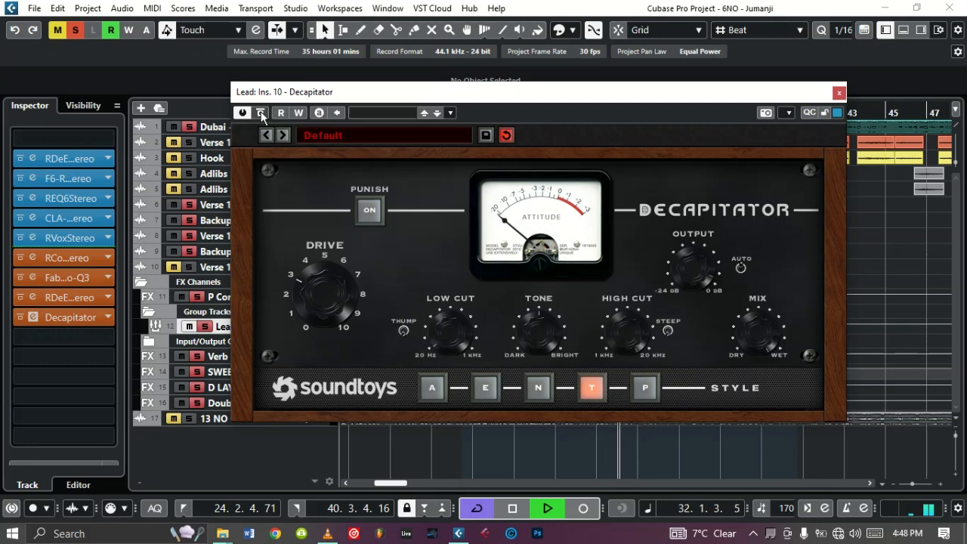
{"action": "key", "text": "space"}
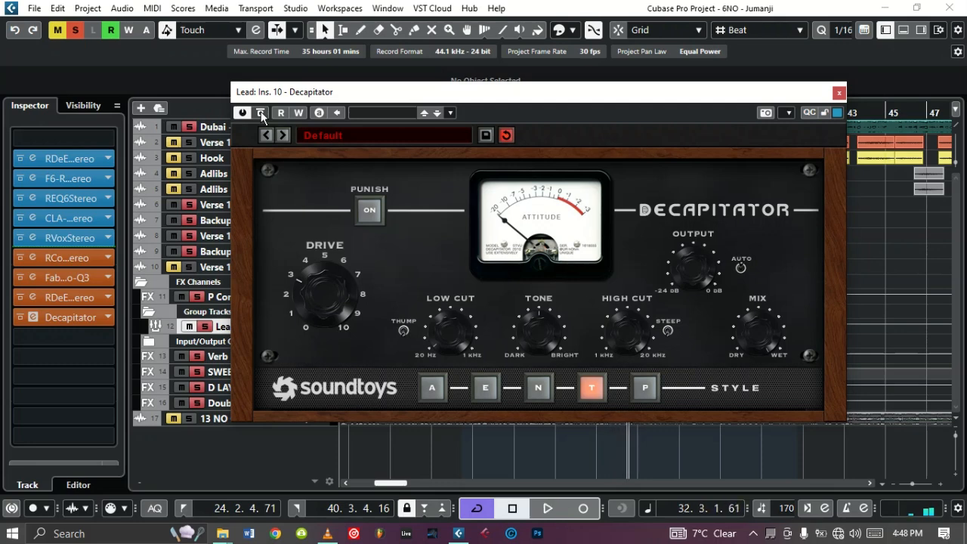
{"action": "left_click", "coordinate": [840, 93]}
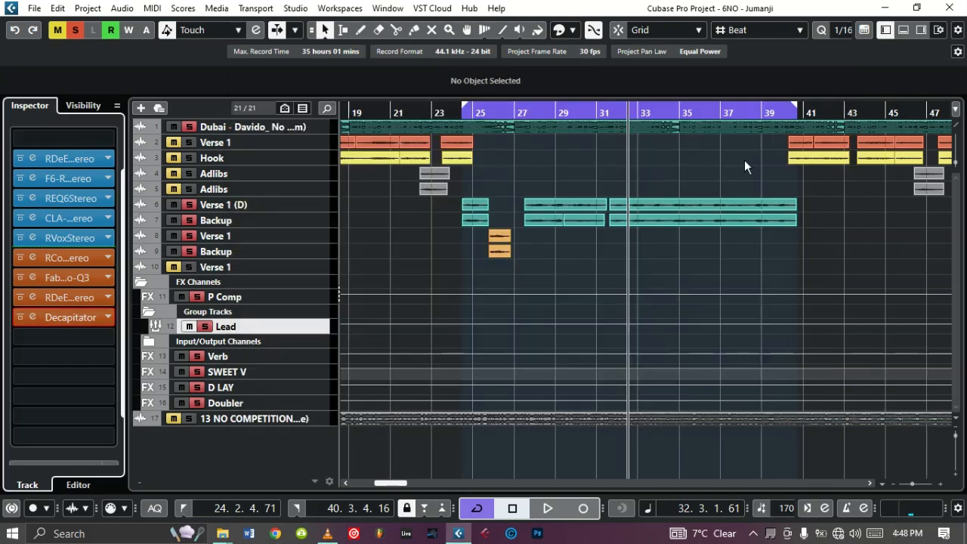
Step: Return to the loop start and examine the RCompressor settings on the P Comp effects channel
{"action": "key", "text": "KP_1"}
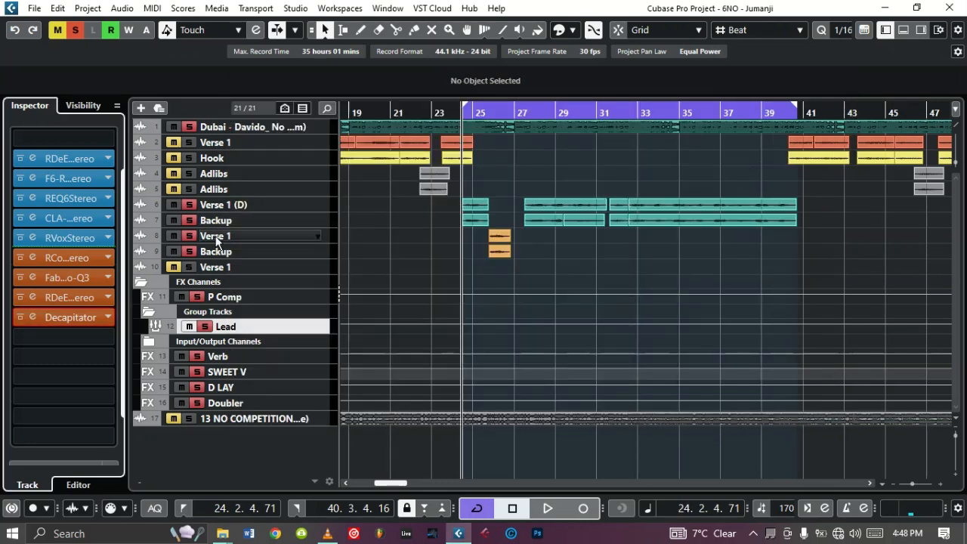
{"action": "left_click", "coordinate": [318, 298]}
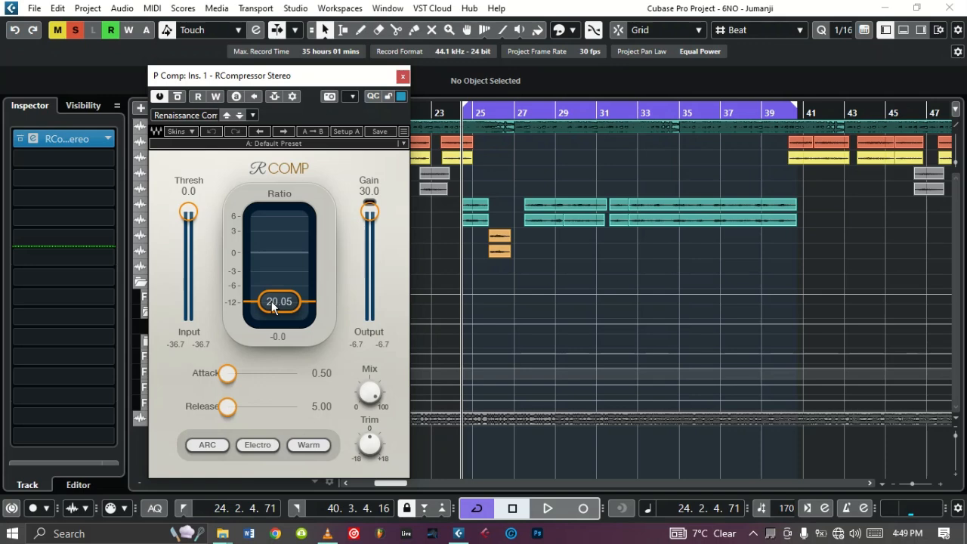
{"action": "left_click", "coordinate": [402, 76]}
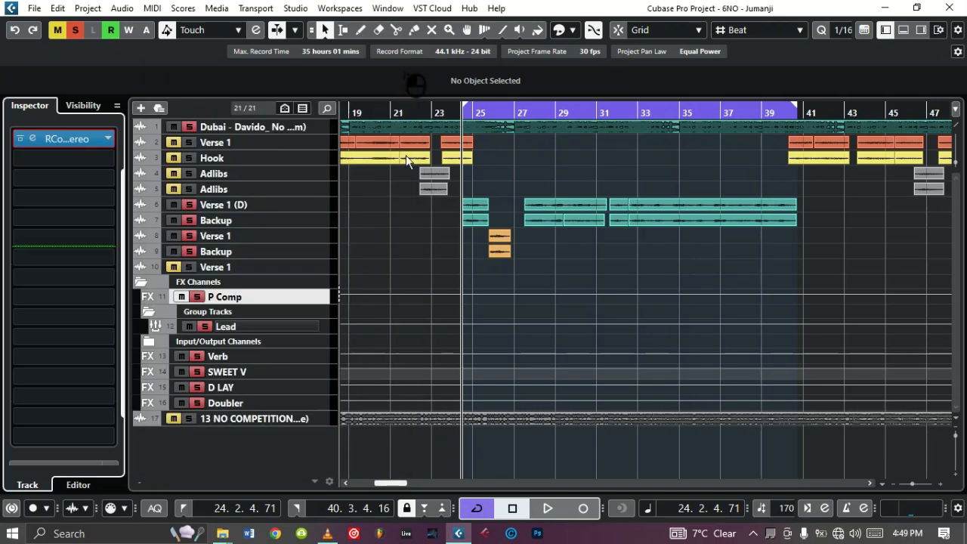
Step: Expand the sends for the vocal tracks and play the loop with P Comp bypassed on Verse 1 (D) and its Backup track
{"action": "left_click", "coordinate": [327, 205]}
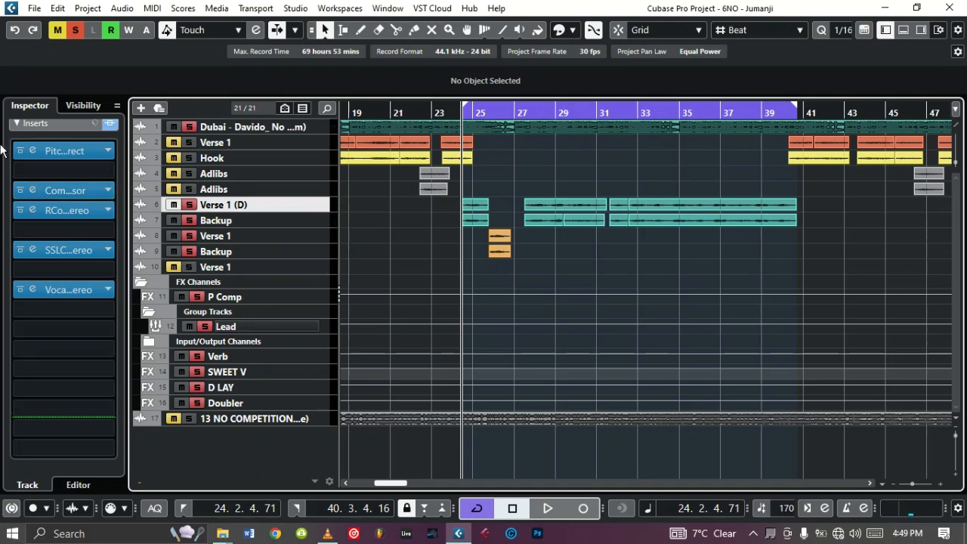
{"action": "left_click", "coordinate": [33, 123]}
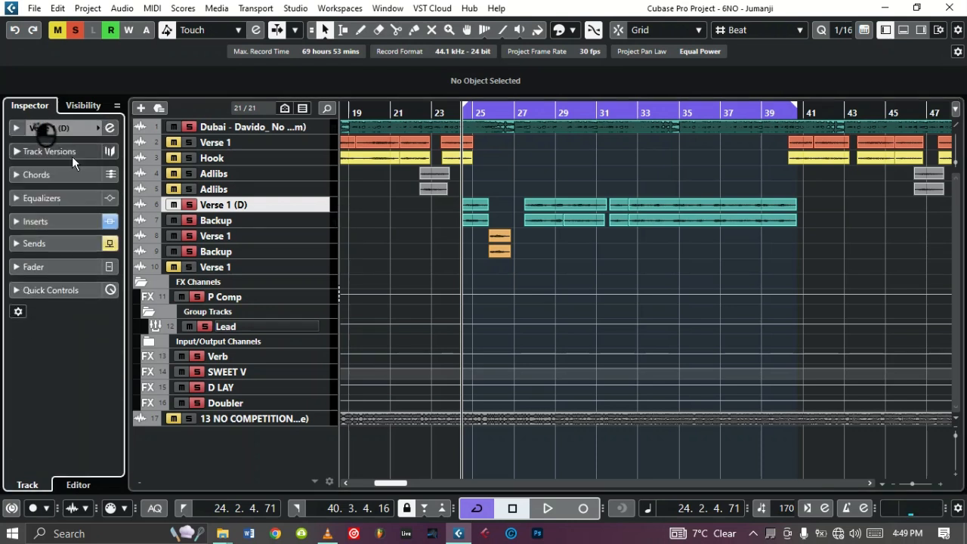
{"action": "left_click", "coordinate": [56, 244]}
{"action": "left_click", "coordinate": [327, 240]}
{"action": "left_click", "coordinate": [328, 248]}
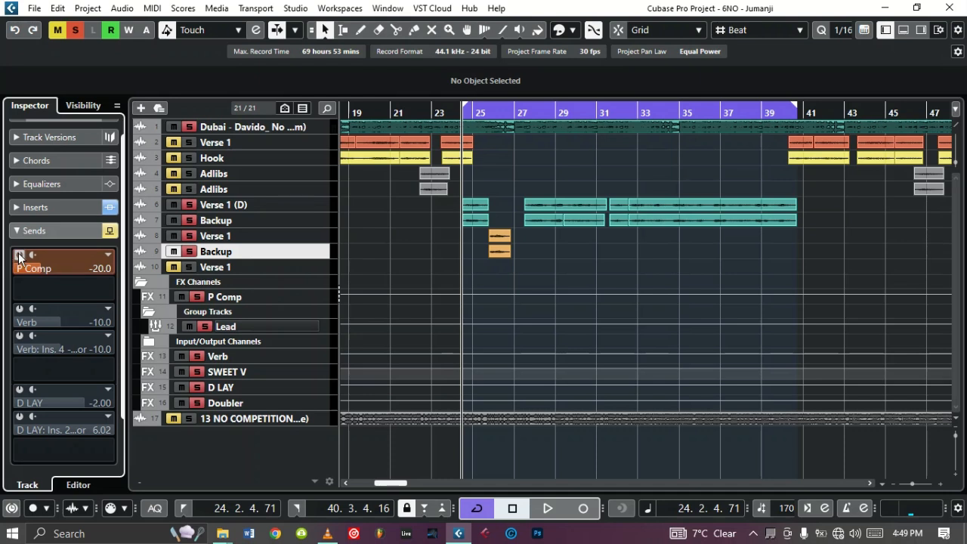
{"action": "left_click", "coordinate": [326, 204]}
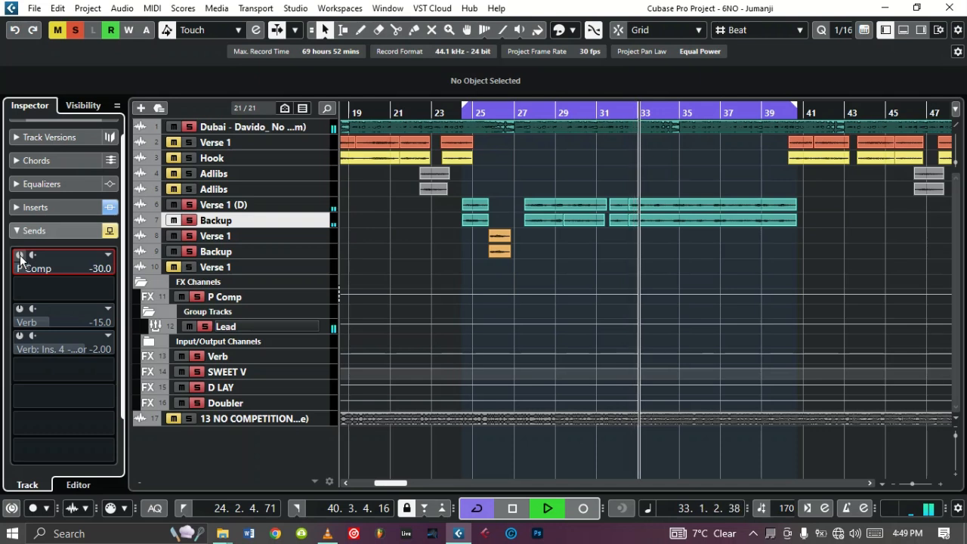
{"action": "key", "text": "space"}
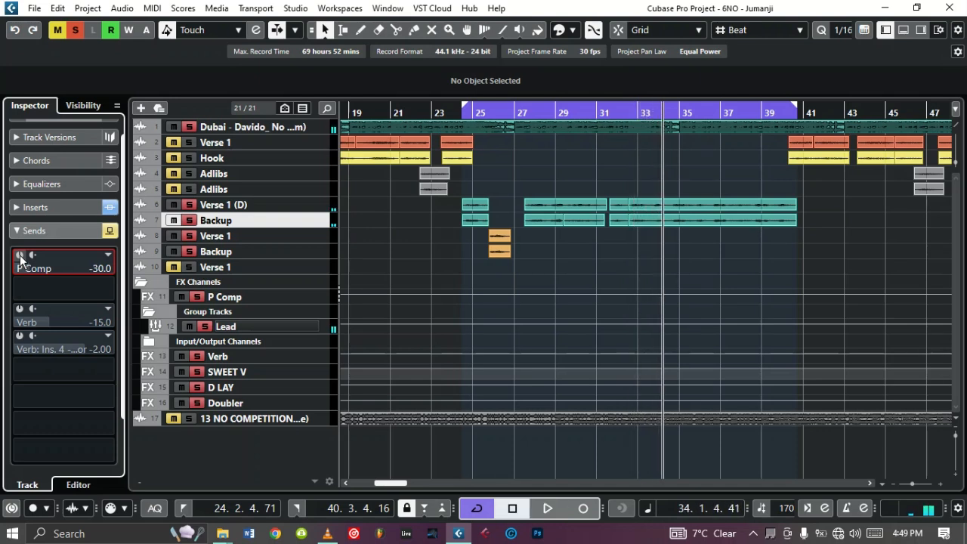
Step: Activate the P Comp send on Verse 1 (D) and the Backup track beneath it, and audition them from bar 27
{"action": "left_click", "coordinate": [20, 256]}
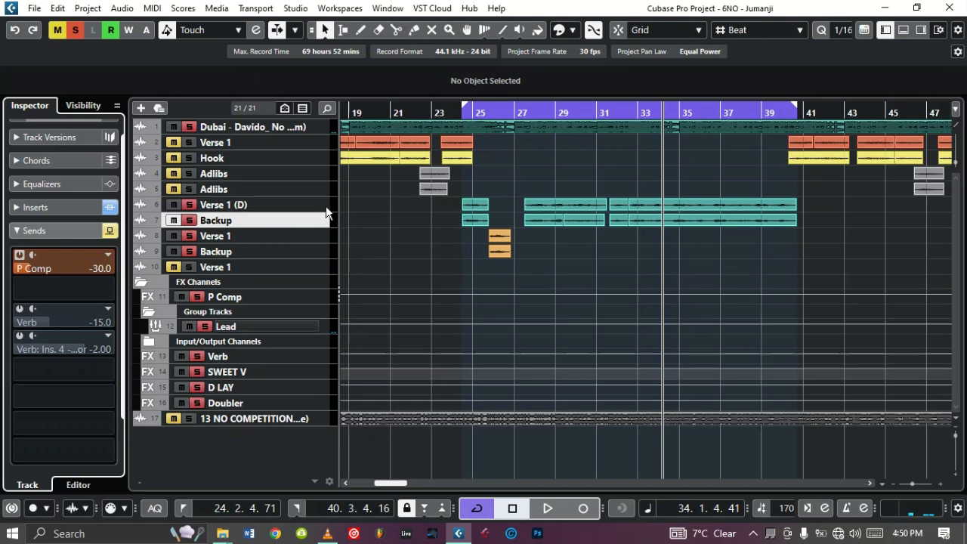
{"action": "left_click", "coordinate": [326, 206]}
{"action": "left_click", "coordinate": [20, 254]}
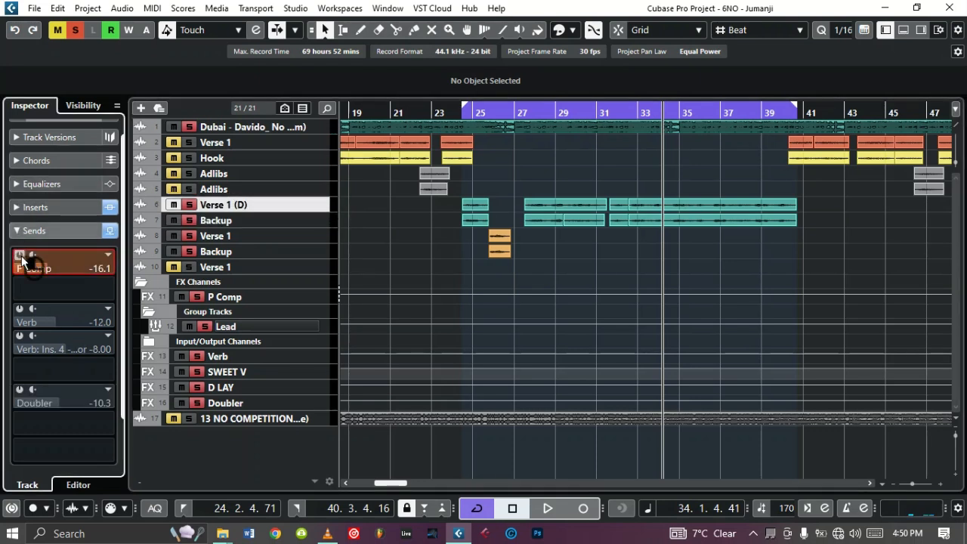
{"action": "left_click", "coordinate": [524, 111]}
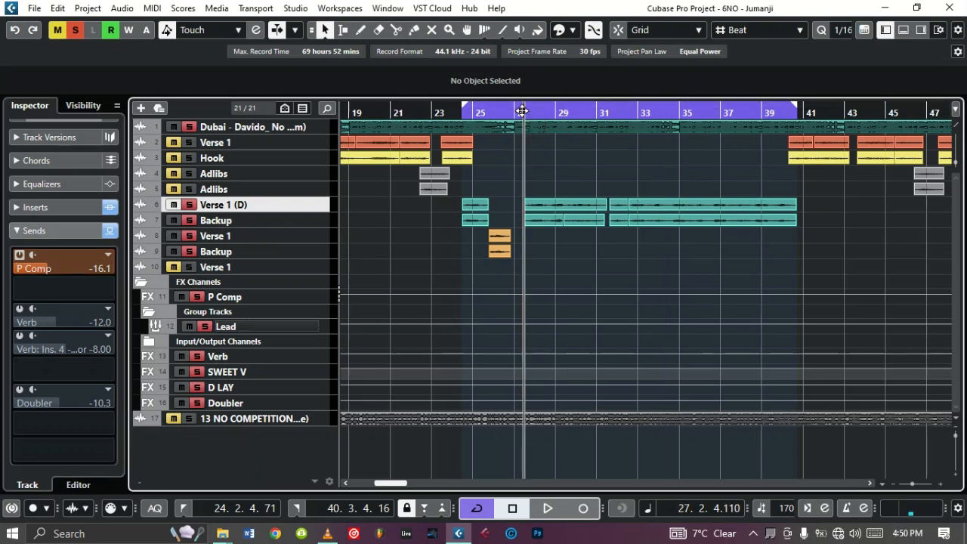
{"action": "key", "text": "space"}
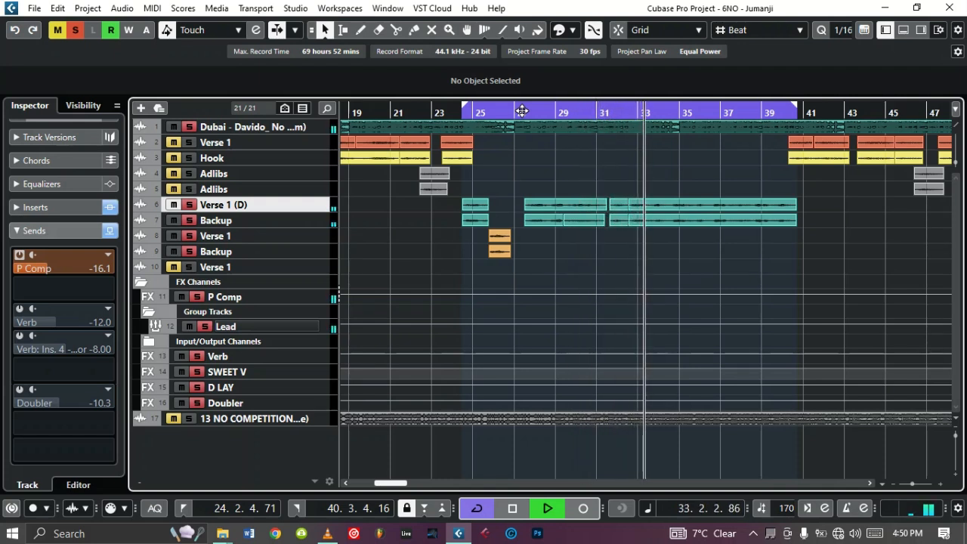
{"action": "key", "text": "space"}
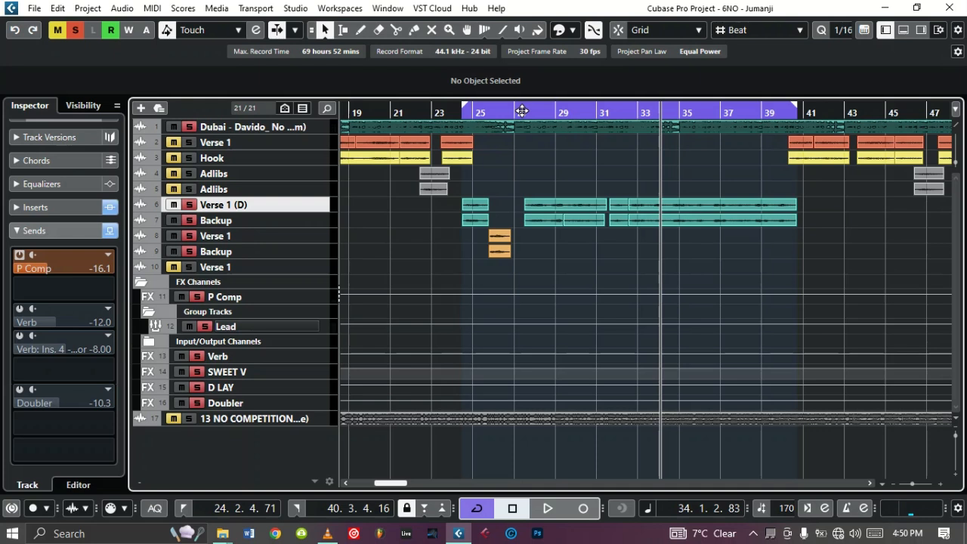
Step: Audition the passage from bar 27 with the P Comp send bypassed on the Backup track beneath Verse 1 (D)
{"action": "left_click", "coordinate": [522, 114]}
{"action": "key", "text": "space"}
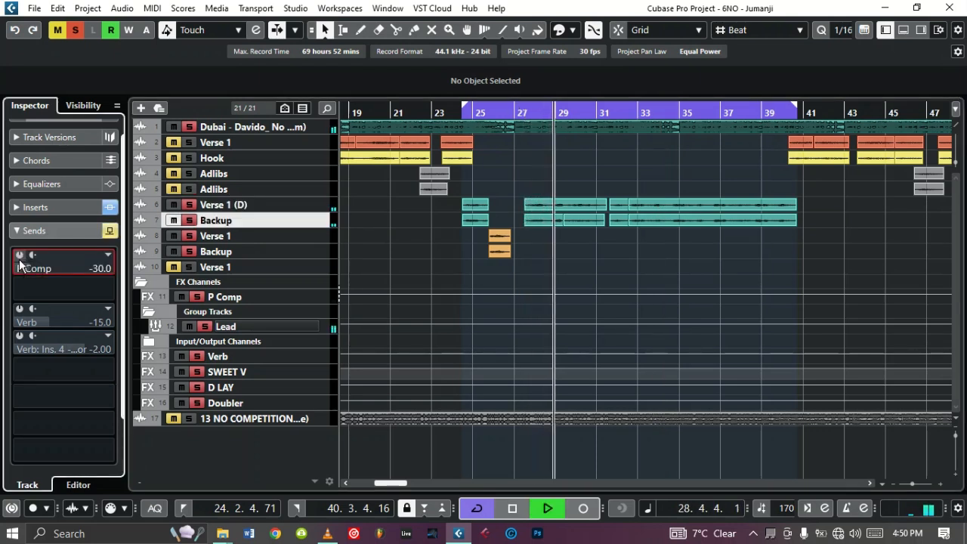
{"action": "key", "text": "space"}
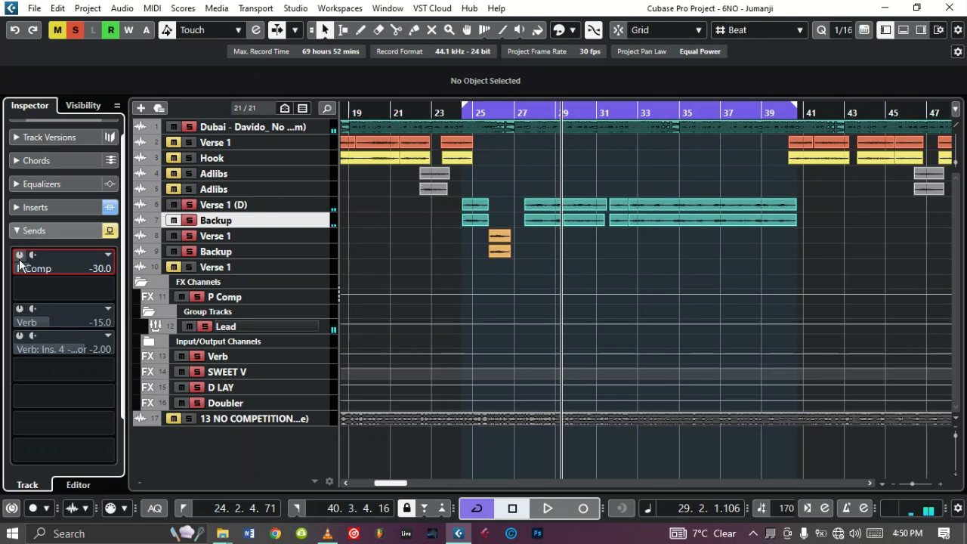
{"action": "key", "text": "space"}
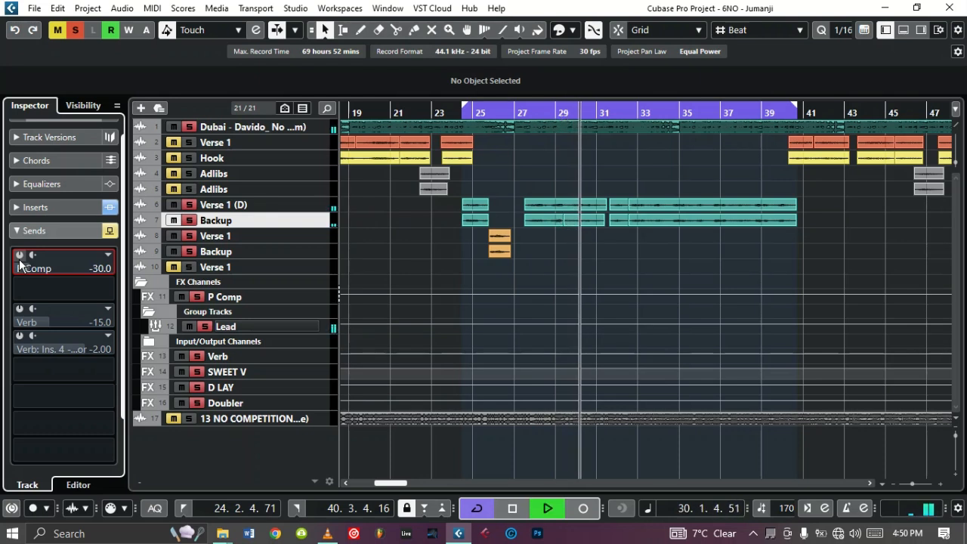
{"action": "key", "text": "space"}
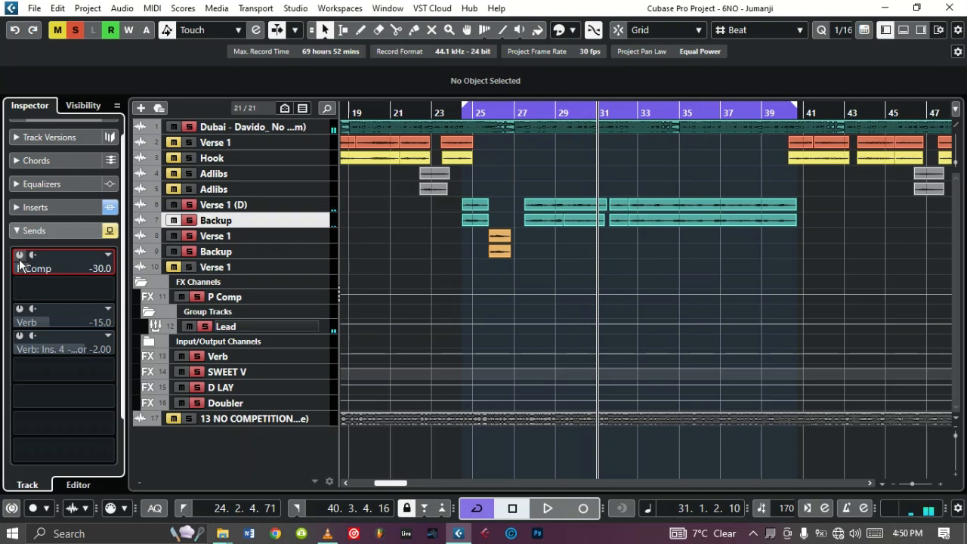
{"action": "key", "text": "space"}
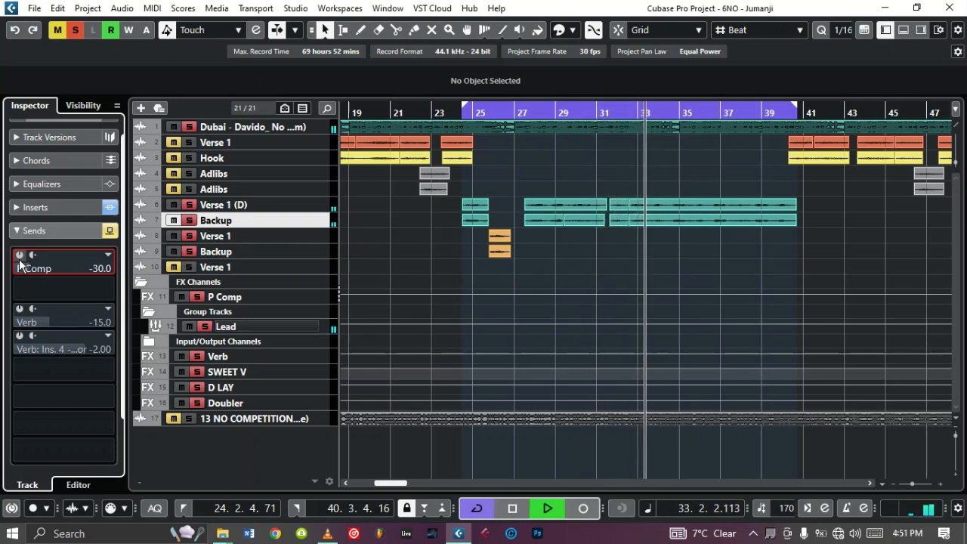
{"action": "key", "text": "space"}
Step: Reactivate P Comp on the Backup track beneath Verse 1 (D), and replay from bar 27 with both tracks' sends active
{"action": "left_click", "coordinate": [19, 256]}
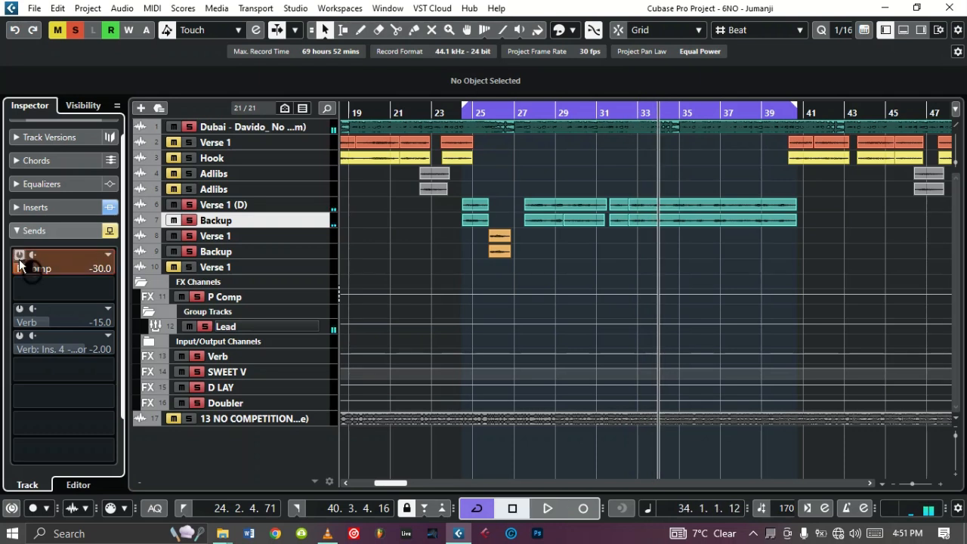
{"action": "left_click", "coordinate": [296, 205]}
{"action": "left_click", "coordinate": [519, 115]}
{"action": "key", "text": "space"}
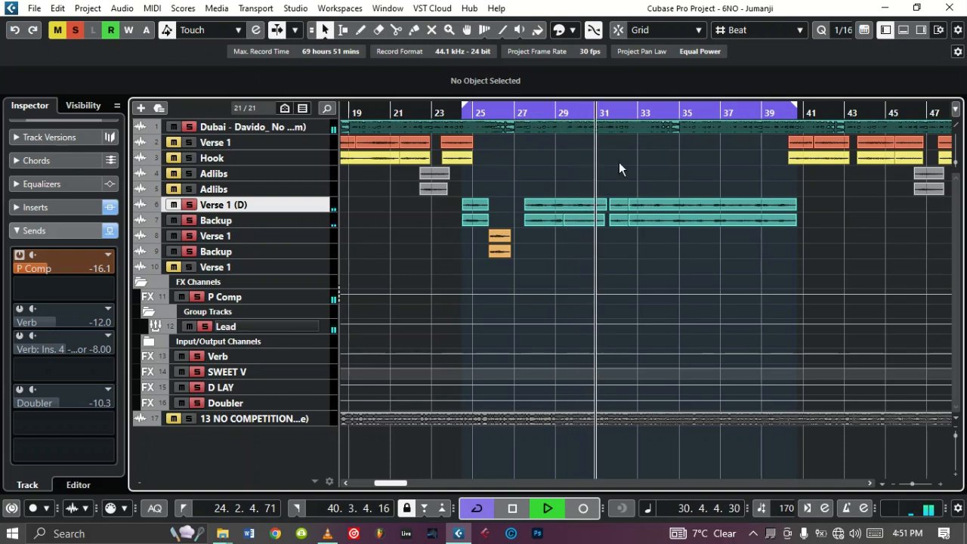
{"action": "key", "text": "space"}
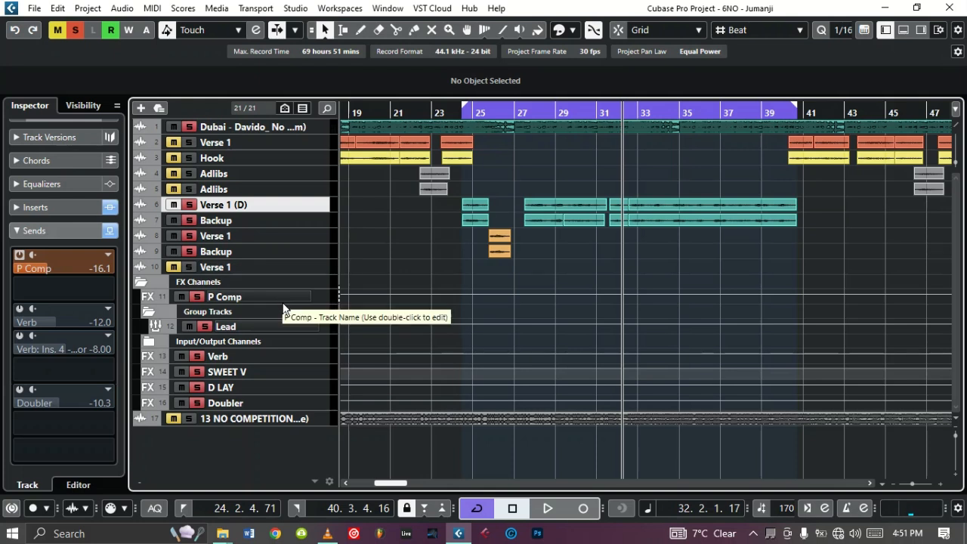
Step: Play from the loop start while reviewing the sends on the orange Verse 1 and Backup tracks
{"action": "key", "text": "KP_1"}
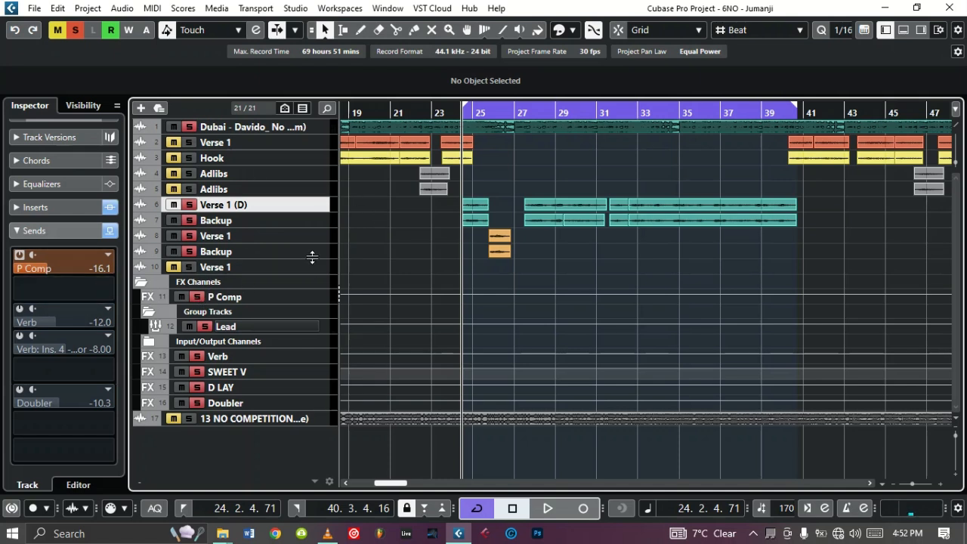
{"action": "key", "text": "space"}
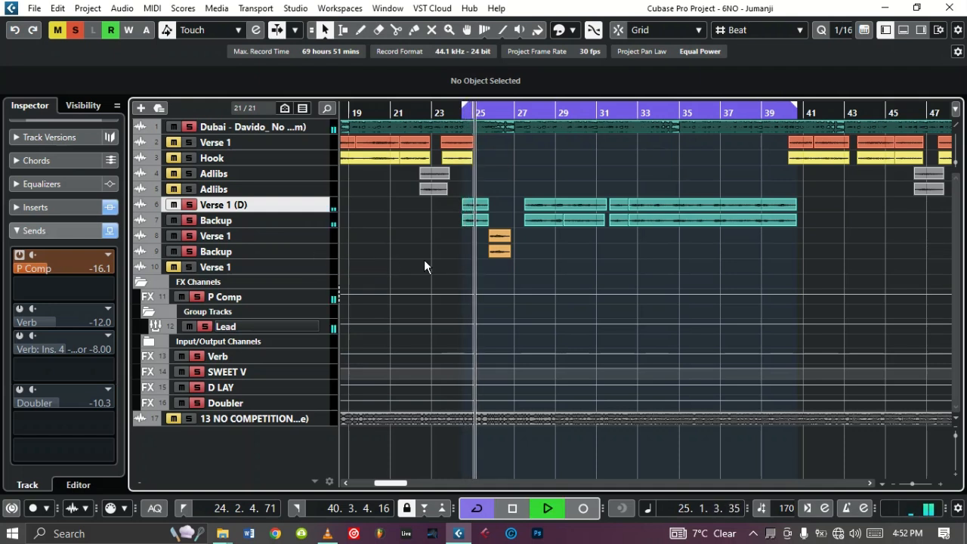
{"action": "left_click", "coordinate": [327, 236]}
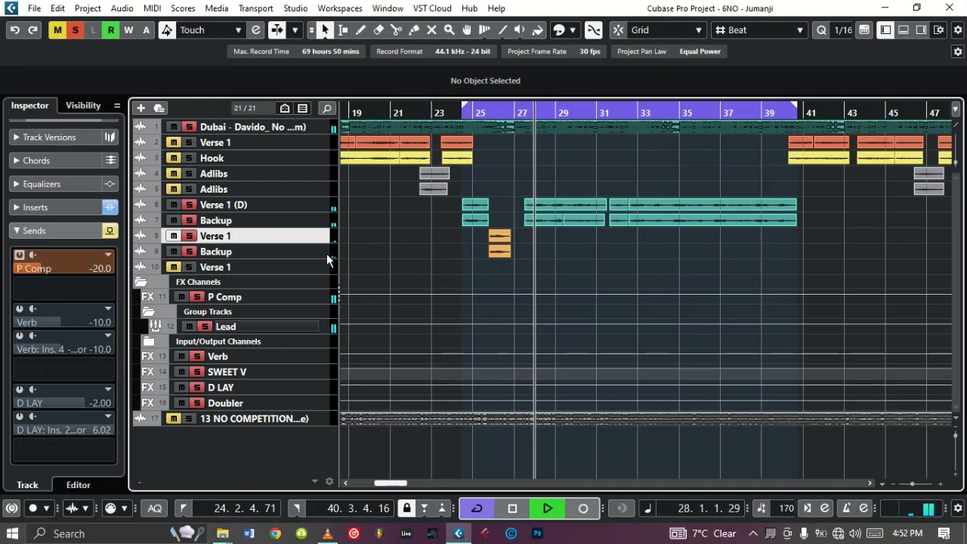
{"action": "left_click", "coordinate": [327, 254]}
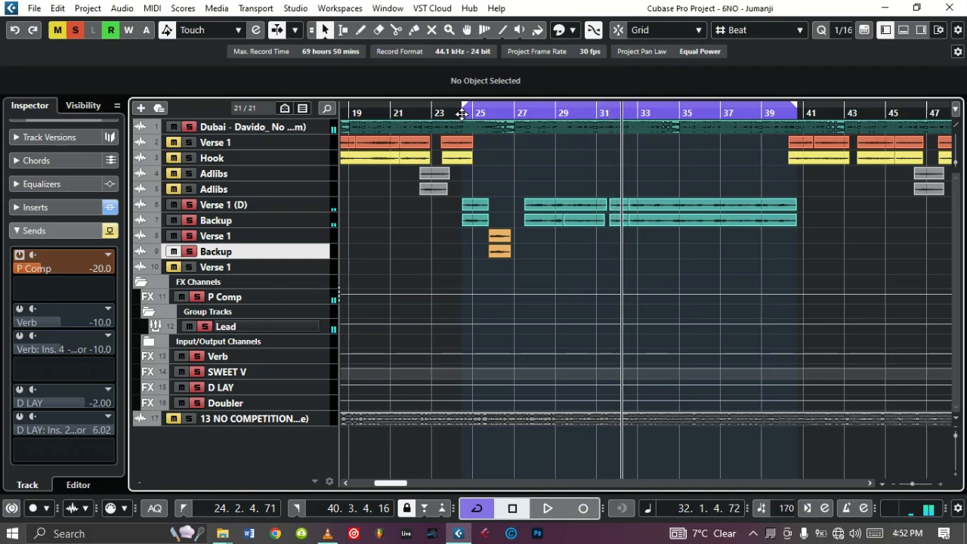
{"action": "key", "text": "space"}
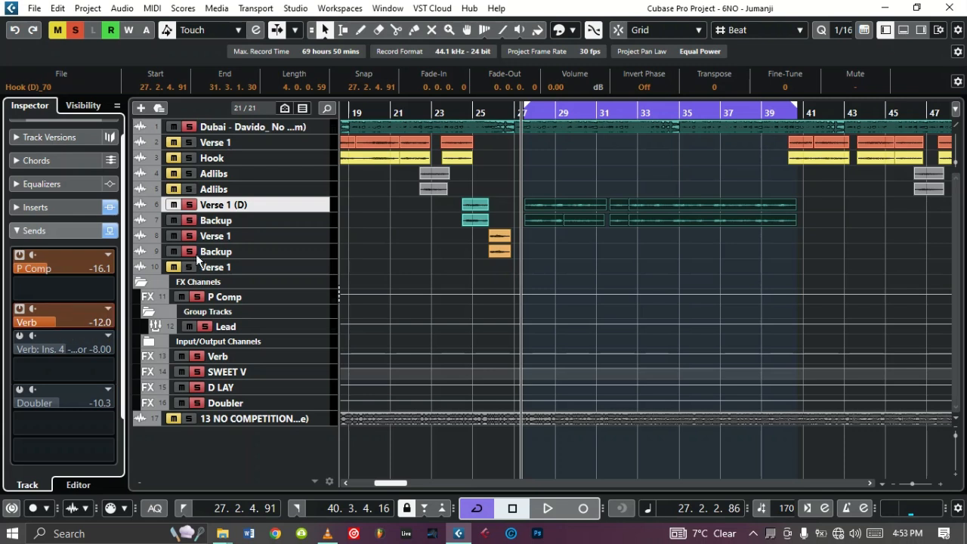
Step: Activate the Verb send on the Backup track beneath Verse 1 (D) while auditioning the loop
{"action": "key", "text": "space"}
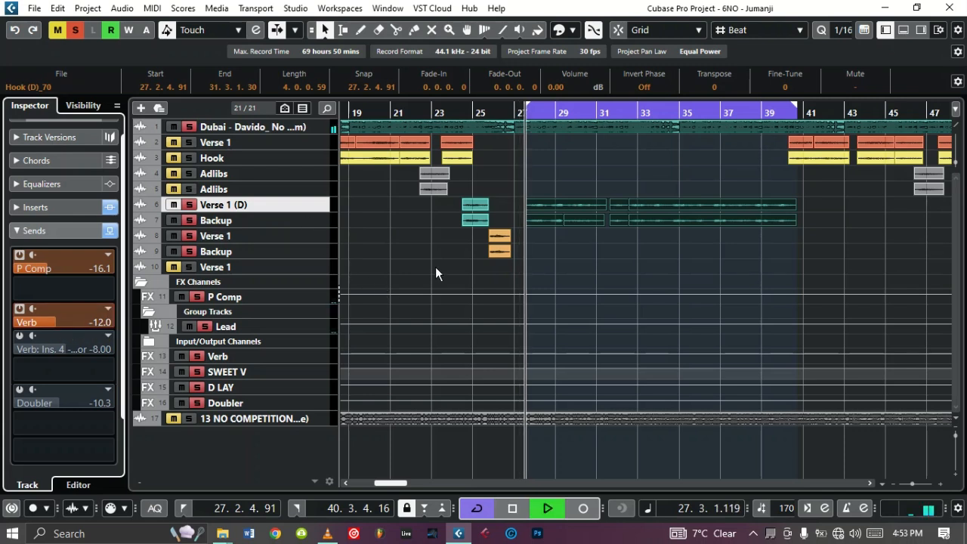
{"action": "left_click", "coordinate": [329, 227]}
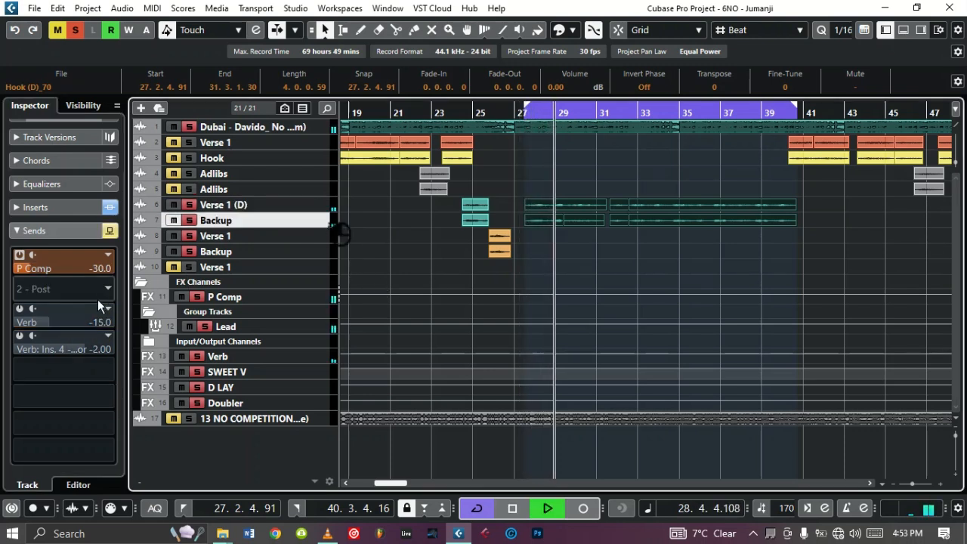
{"action": "left_click", "coordinate": [21, 309]}
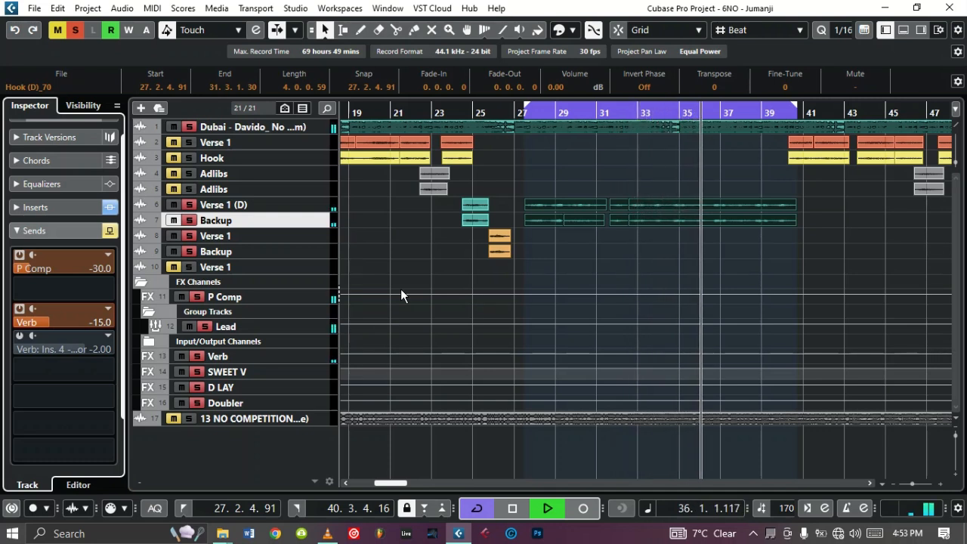
{"action": "key", "text": "space"}
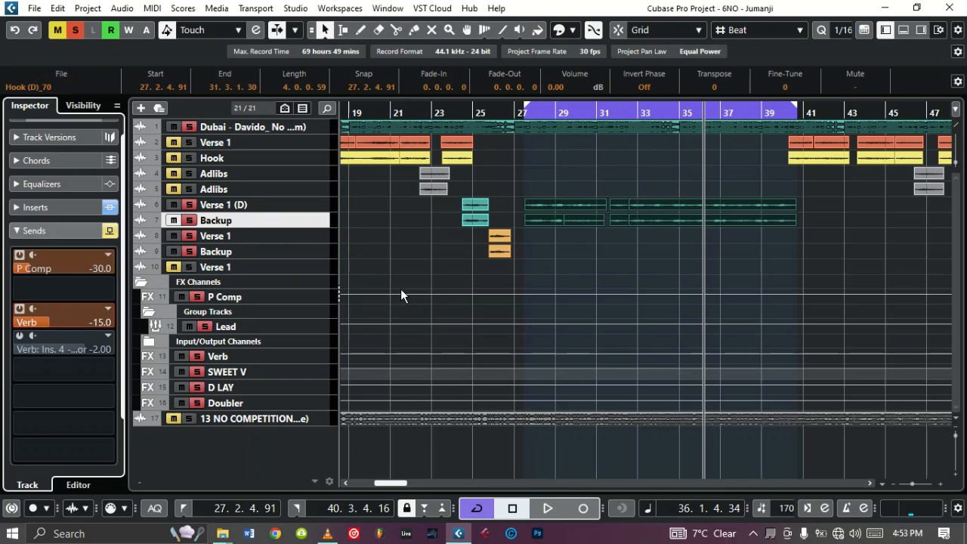
Step: Mute the Dubai beat track and audition the vocals alone from the loop start
{"action": "key", "text": "KP_1"}
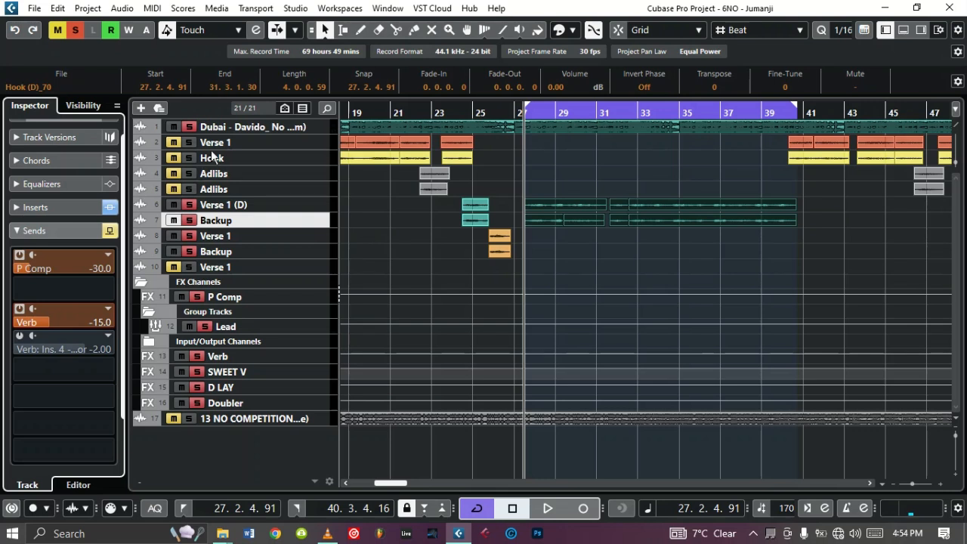
{"action": "left_click", "coordinate": [173, 127]}
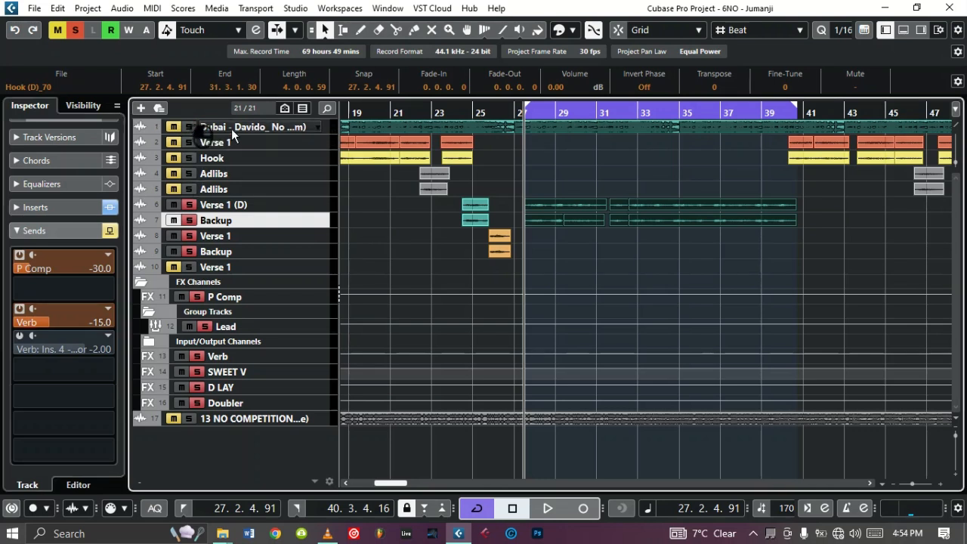
{"action": "key", "text": "space"}
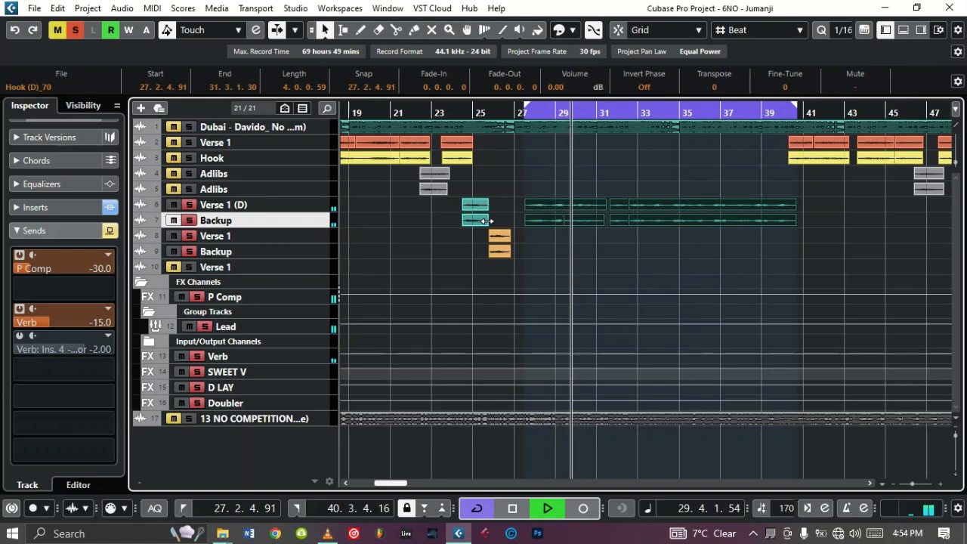
{"action": "key", "text": "space"}
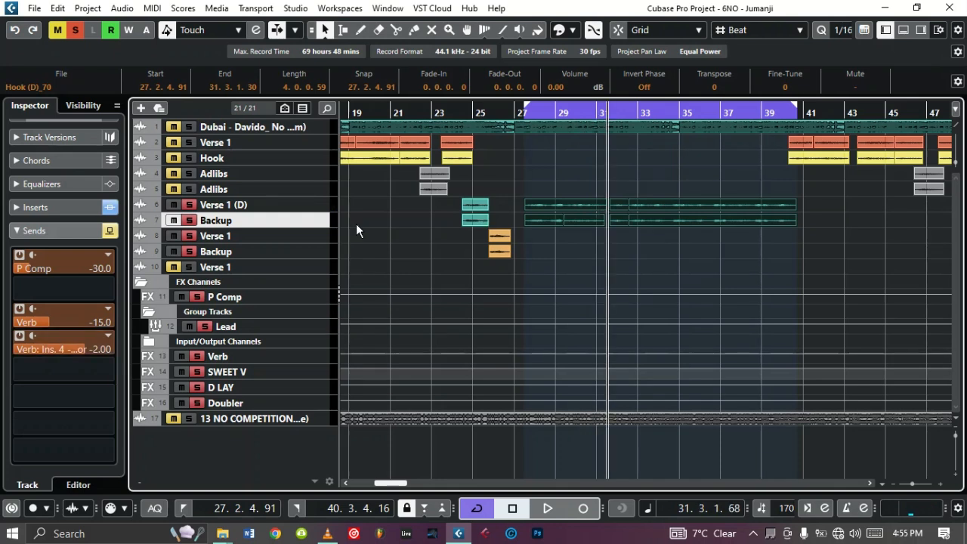
Step: Activate the Doubler send on the Verse 1 (D) track
{"action": "left_click", "coordinate": [325, 200]}
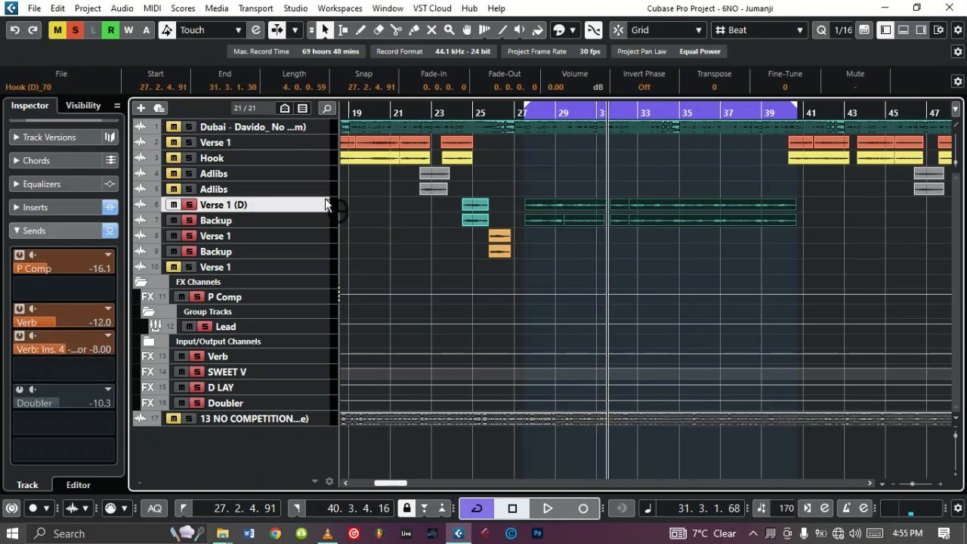
{"action": "left_click", "coordinate": [20, 391]}
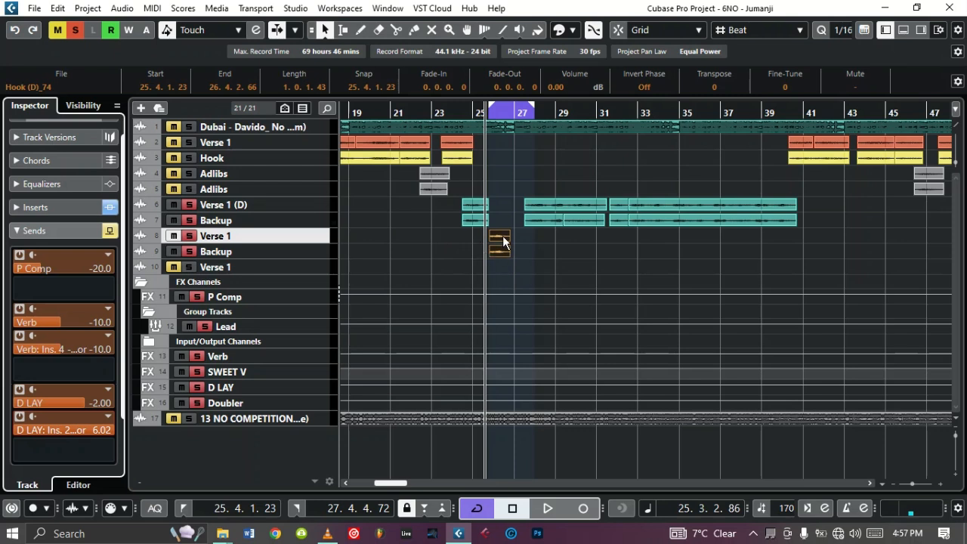
Step: Clear the event selection and deactivate the Verb and Verb: Ins. 4 sends on the orange Verse 1 track
{"action": "left_click", "coordinate": [480, 240]}
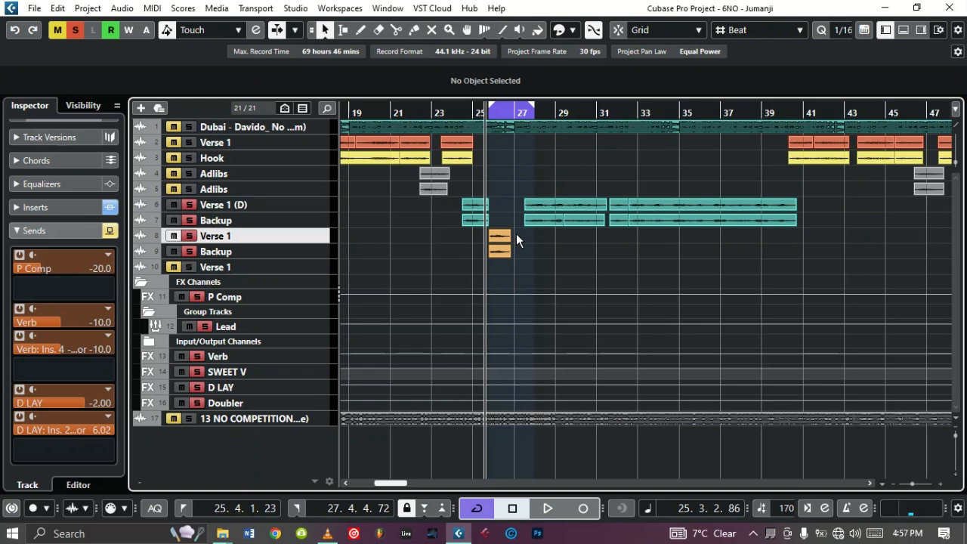
{"action": "left_click", "coordinate": [19, 309]}
{"action": "left_click", "coordinate": [19, 335]}
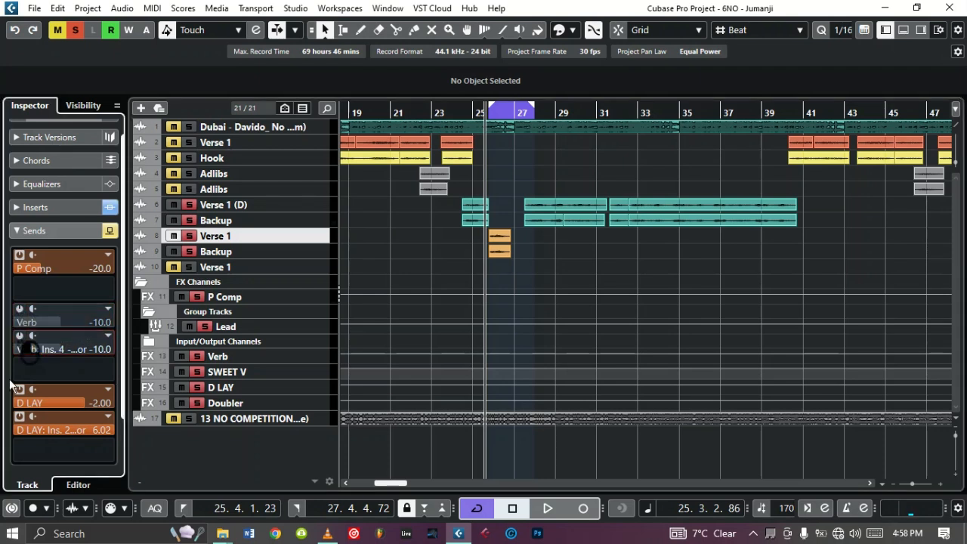
Step: Deactivate the D LAY and D LAY: Ins. 2 sends on the orange Verse 1 track and audition the loop without them
{"action": "left_click", "coordinate": [19, 390]}
{"action": "left_click", "coordinate": [20, 416]}
{"action": "key", "text": "space"}
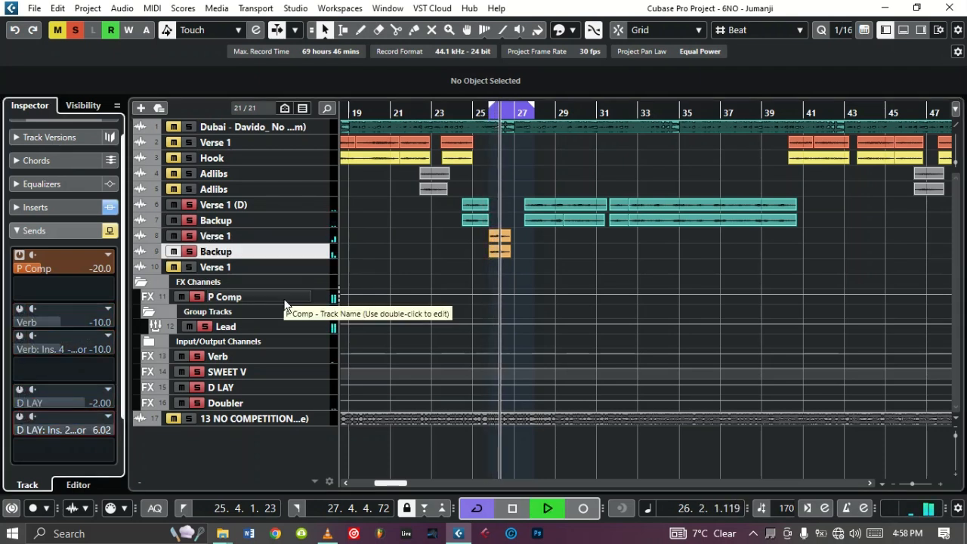
{"action": "key", "text": "space"}
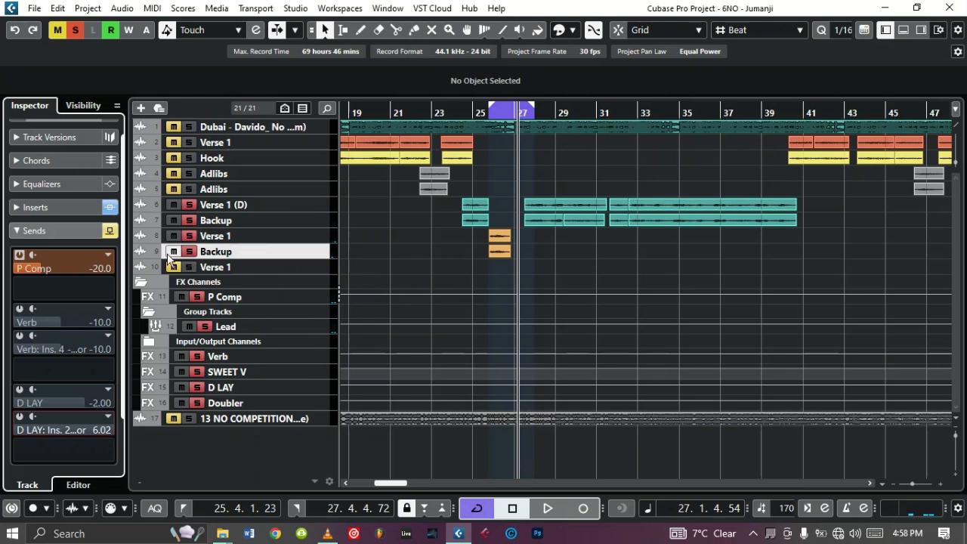
Step: Activate the Verb, Verb: Ins. 4, D LAY and D LAY: Ins. 2 sends on the orange Backup track
{"action": "left_click", "coordinate": [19, 308]}
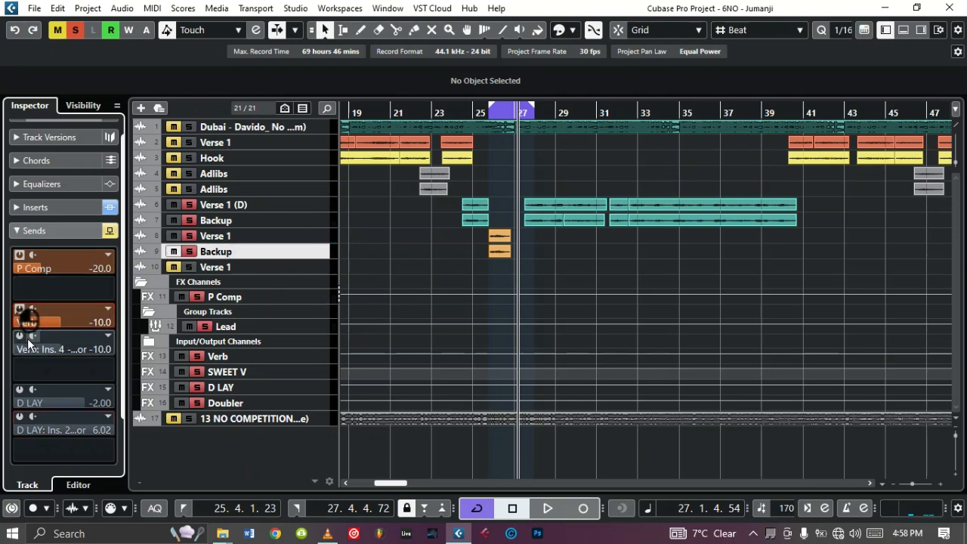
{"action": "left_click", "coordinate": [19, 335]}
{"action": "left_click", "coordinate": [19, 389]}
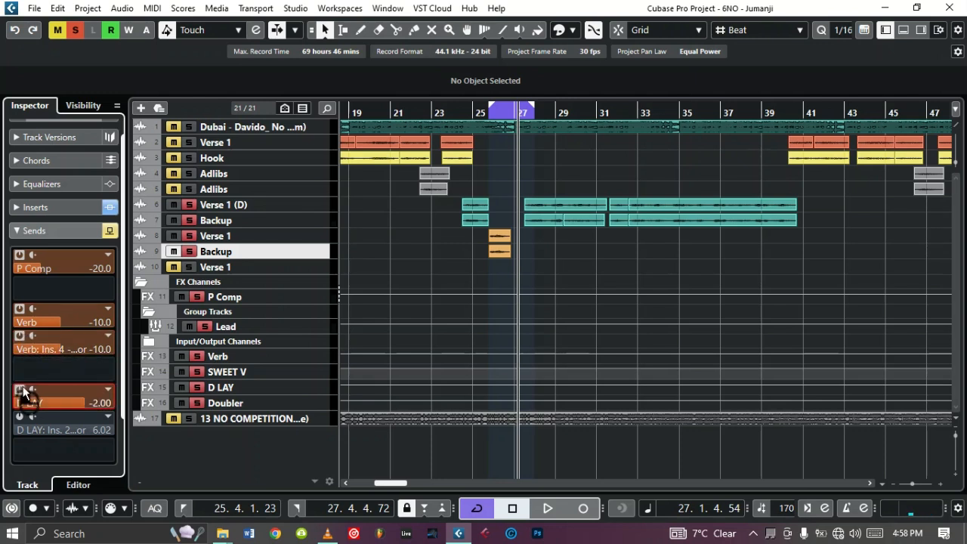
{"action": "left_click", "coordinate": [21, 416]}
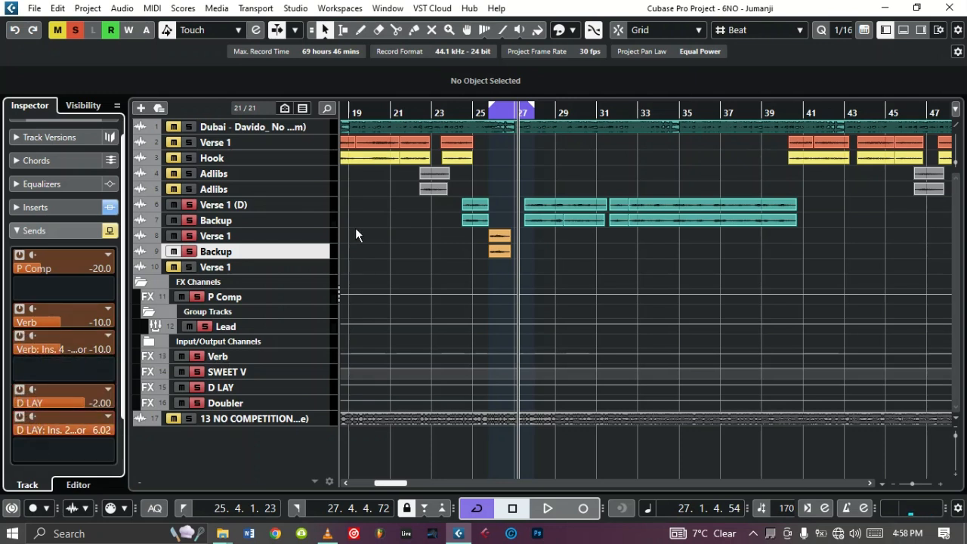
Step: Select the orange Verse 1 track, audition the loop from its start with the sends active, and return to the loop start
{"action": "left_click", "coordinate": [318, 235]}
{"action": "key", "text": "KP_1"}
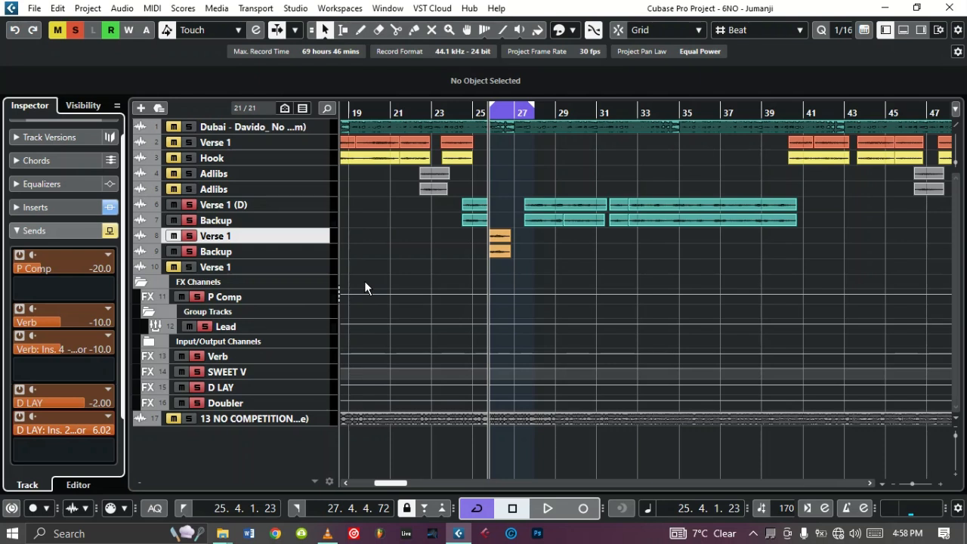
{"action": "key", "text": "space"}
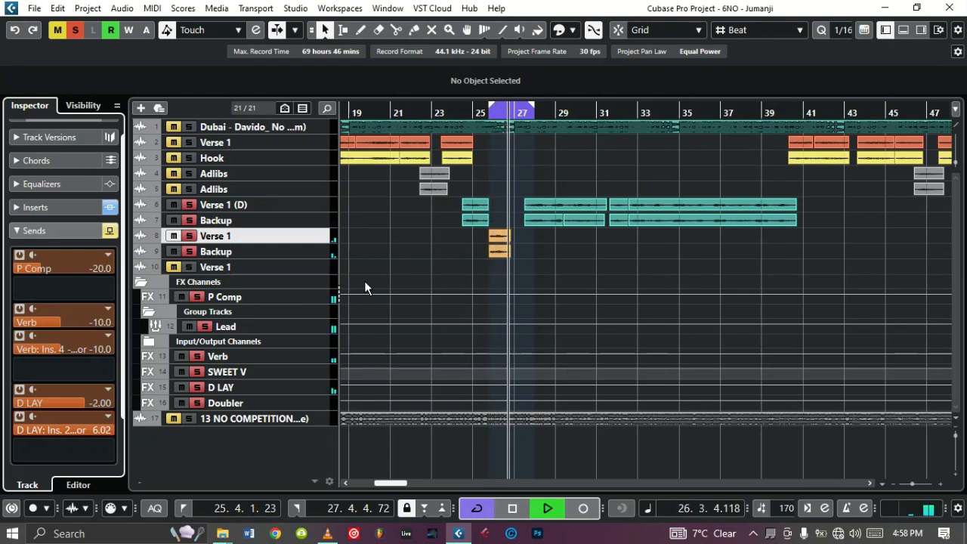
{"action": "key", "text": "space"}
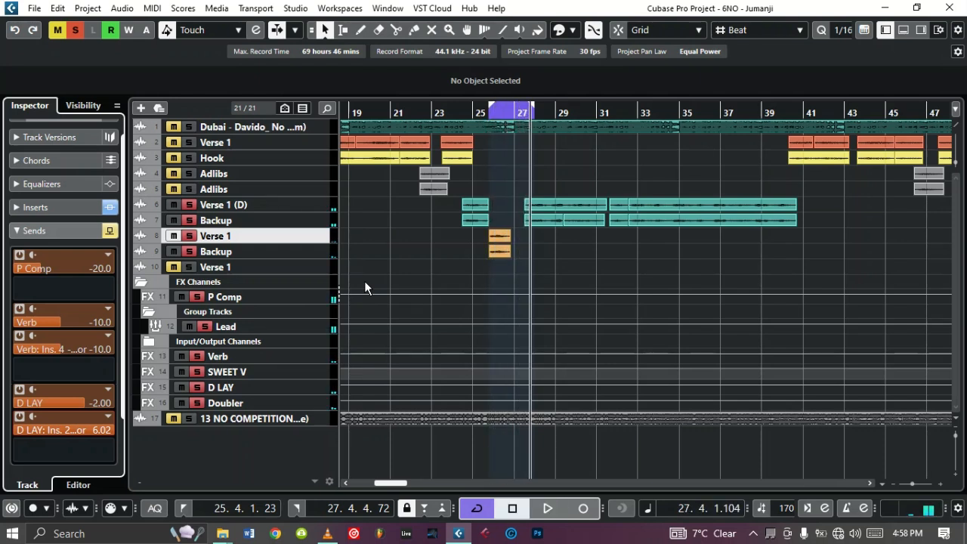
{"action": "key", "text": "KP_1"}
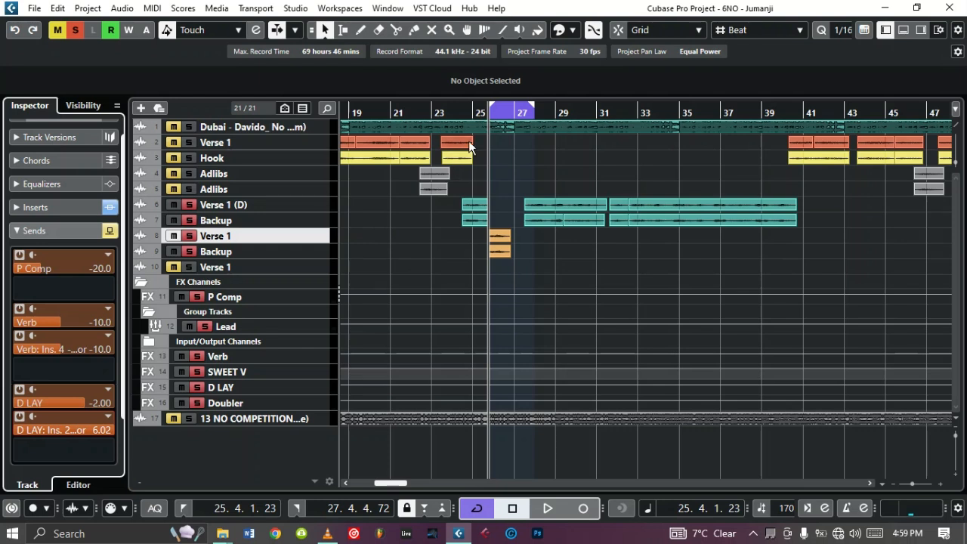
Step: Select all the teal and orange vocal events, set the loop range to span them, and move the playhead to its start
{"action": "left_click_drag", "start_coordinate": [728, 279], "coordinate": [455, 197]}
{"action": "key", "text": "p"}
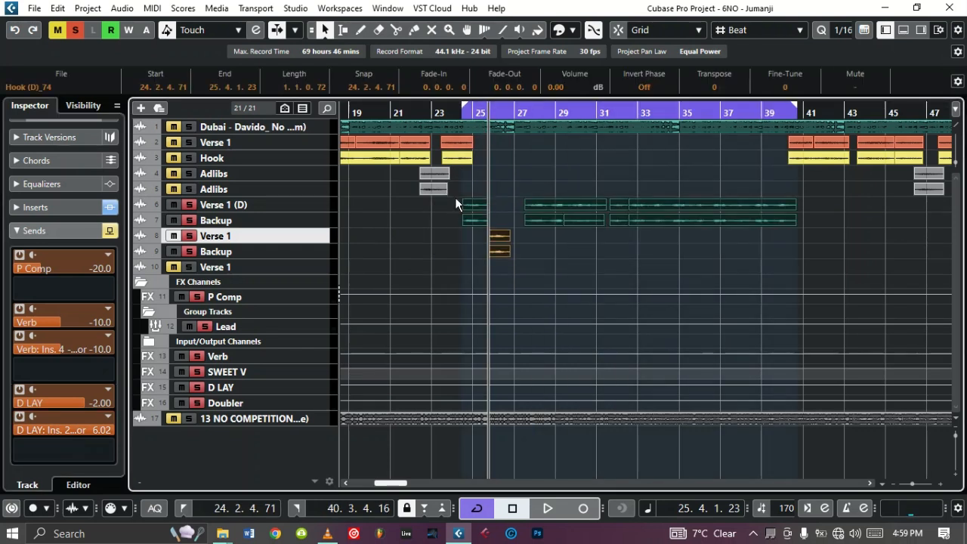
{"action": "key", "text": "KP_1"}
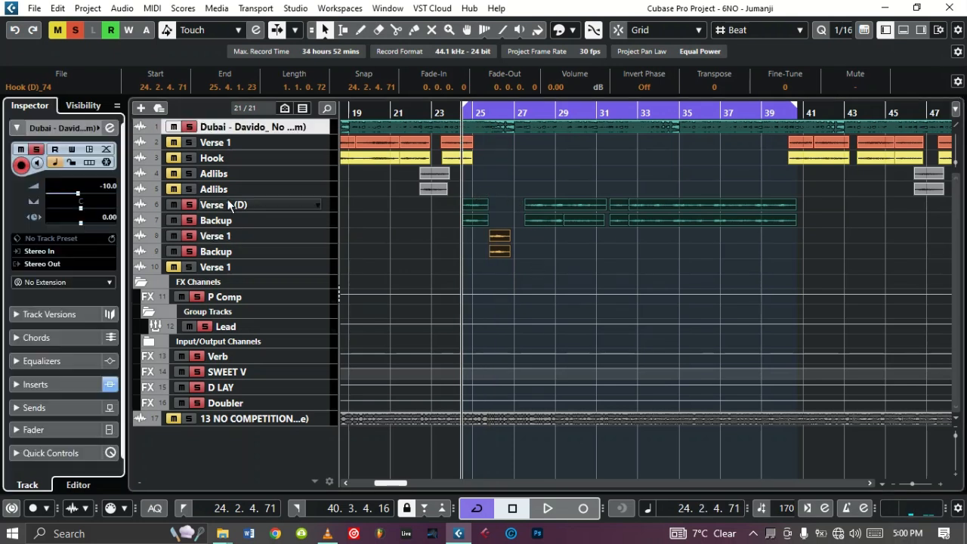
Step: Audition the whole verse from the loop start with the Dubai beat playing under the vocals, then return to the start
{"action": "key", "text": "space"}
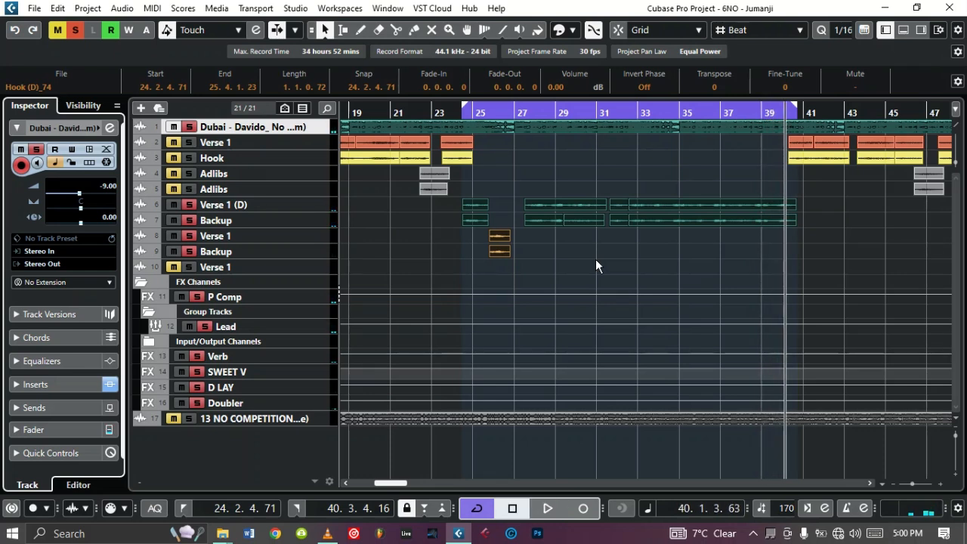
{"action": "key", "text": "KP_1"}
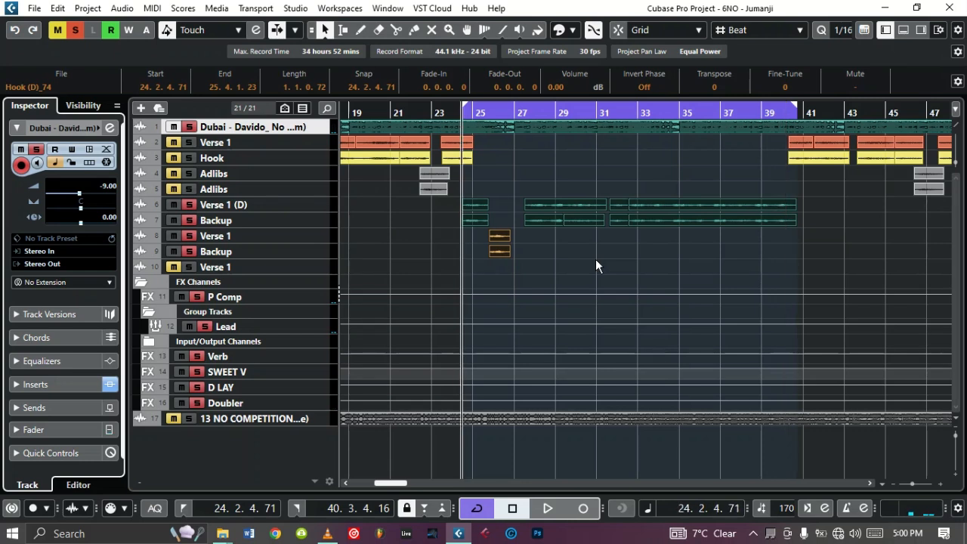
{"action": "key", "text": "space"}
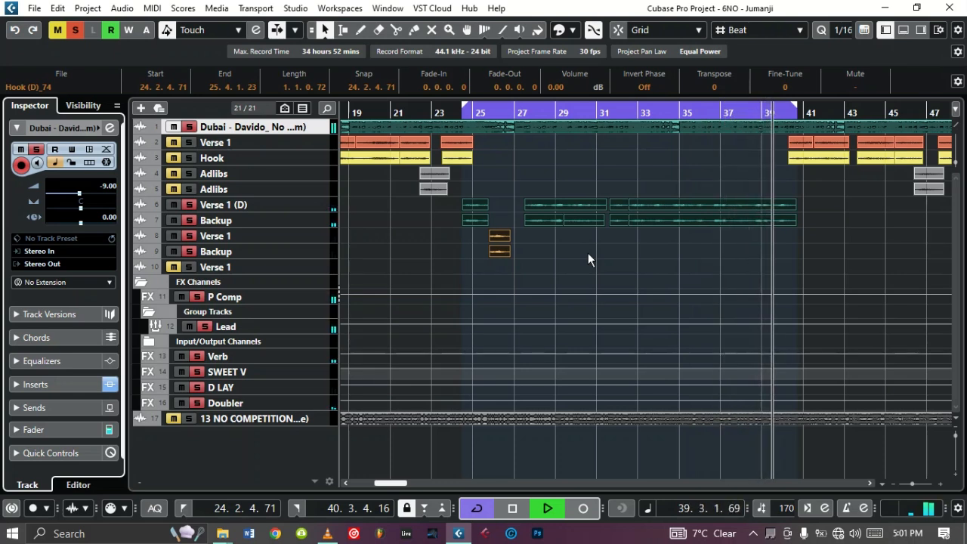
{"action": "key", "text": "space"}
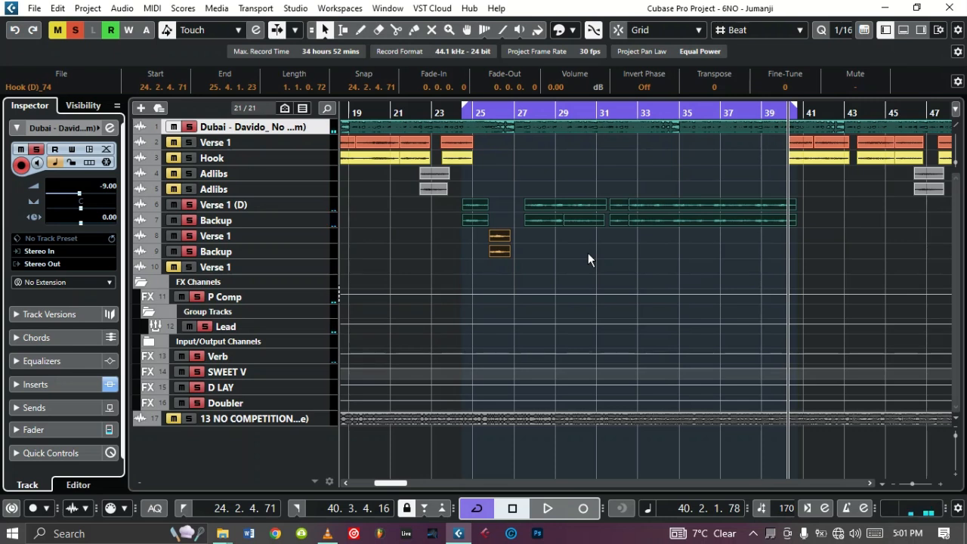
{"action": "key", "text": "KP_1"}
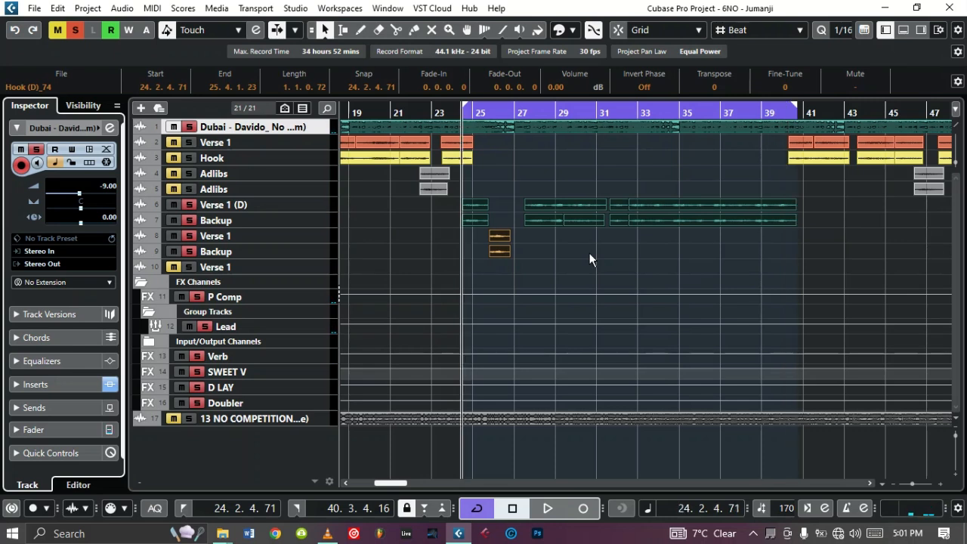